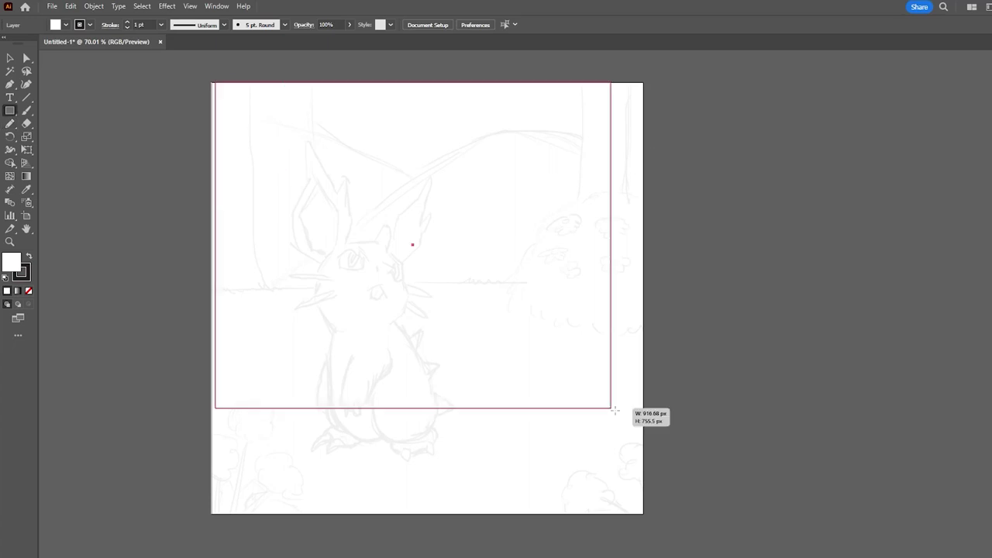
- Fill the background rectangle green and draw a large green band across the middle of the artboard
{"action": "key", "text": "v"}
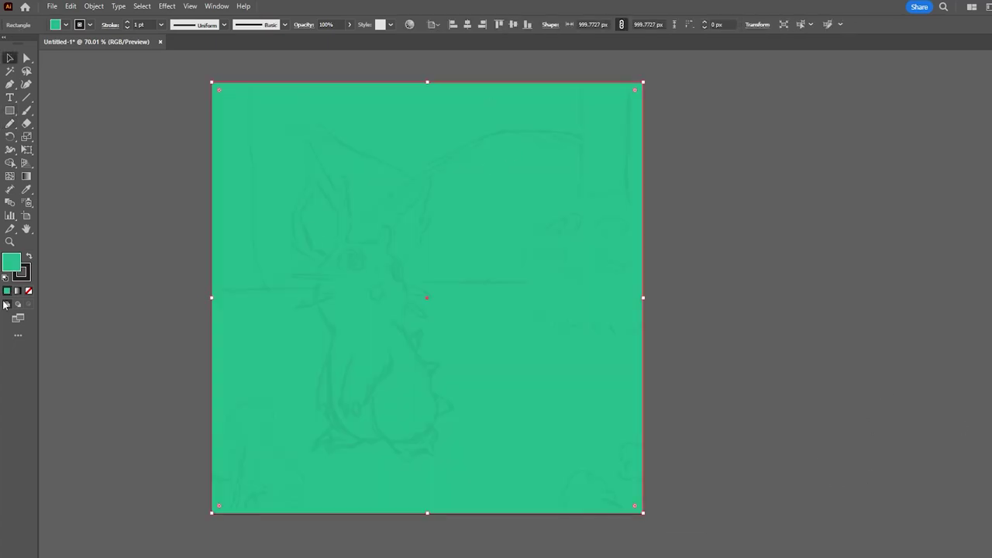
{"action": "key", "text": "ctrl+shift+a"}
{"action": "key", "text": "n"}
{"action": "left_click_drag", "start_coordinate": [167, 159], "coordinate": [260, 123]}
{"action": "left_click_drag", "start_coordinate": [713, 496], "coordinate": [175, 168]}
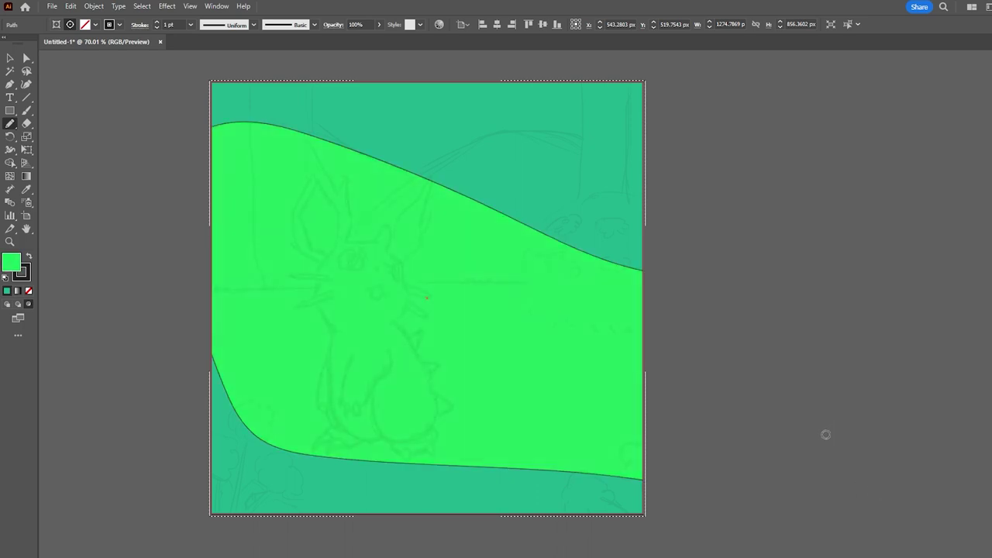
{"action": "key", "text": "ctrl+shift+a"}
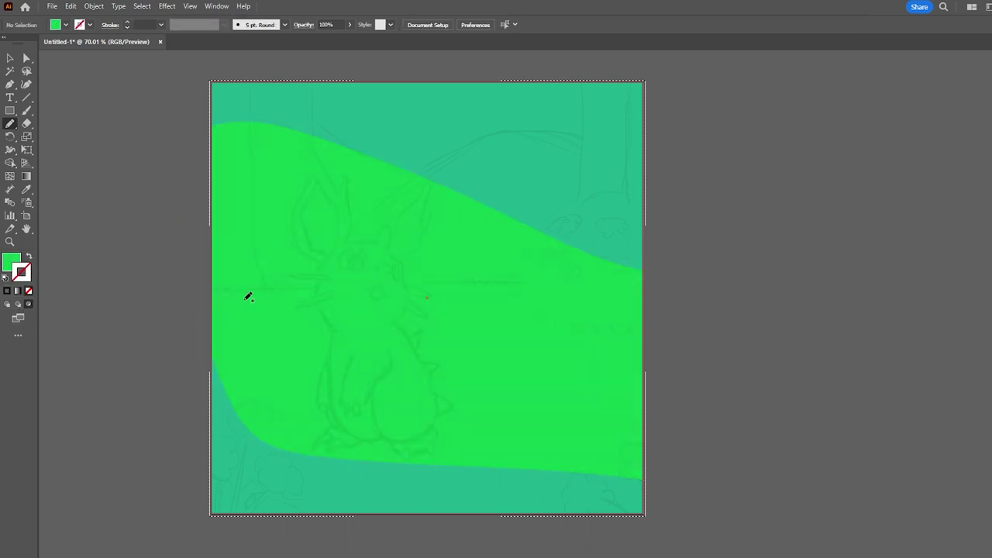
- Draw a lighter green hill on the right and a ground shape covering the lower artboard
{"action": "left_click_drag", "start_coordinate": [674, 178], "coordinate": [258, 292]}
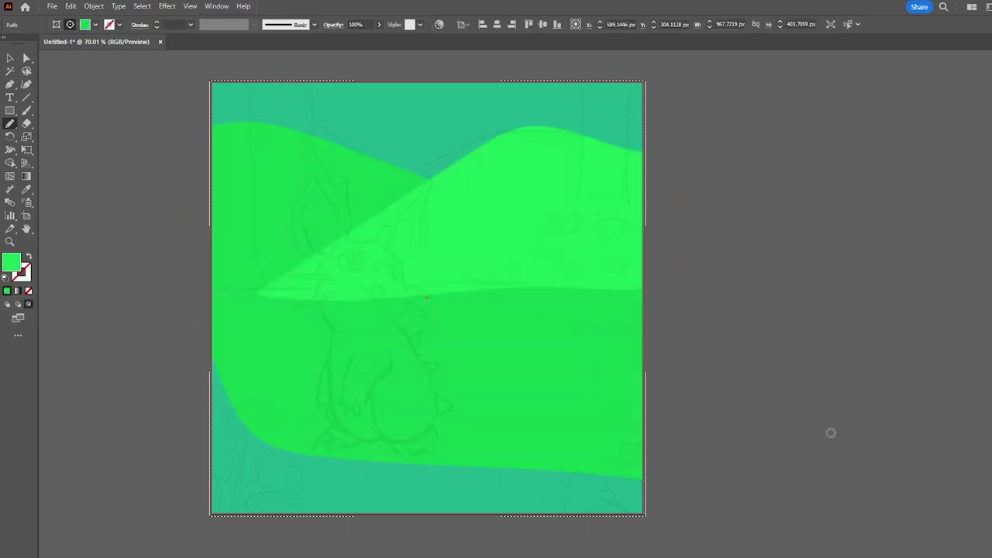
{"action": "key", "text": "ctrl+shift+a"}
{"action": "left_click_drag", "start_coordinate": [174, 289], "coordinate": [204, 289]}
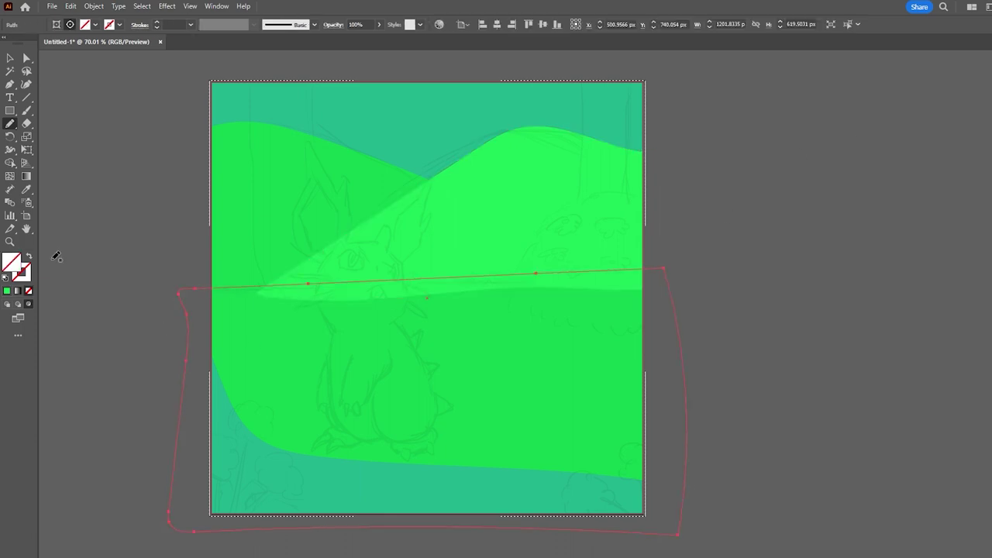
{"action": "left_click_drag", "start_coordinate": [527, 275], "coordinate": [180, 293]}
{"action": "key", "text": "ctrl+shift+a"}
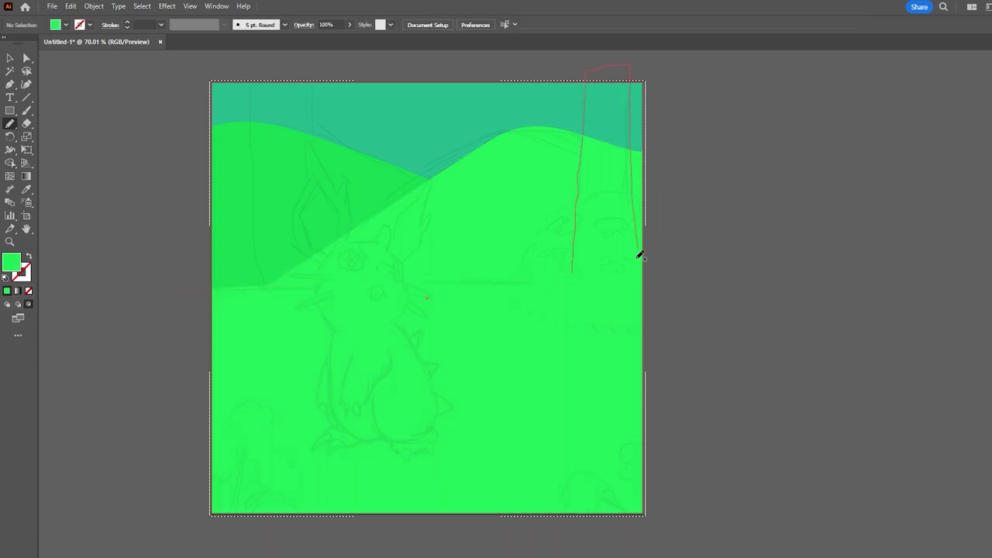
- Draw a tall brown trunk at the right edge and a thin trunk left of centre
{"action": "left_click_drag", "start_coordinate": [633, 193], "coordinate": [572, 270]}
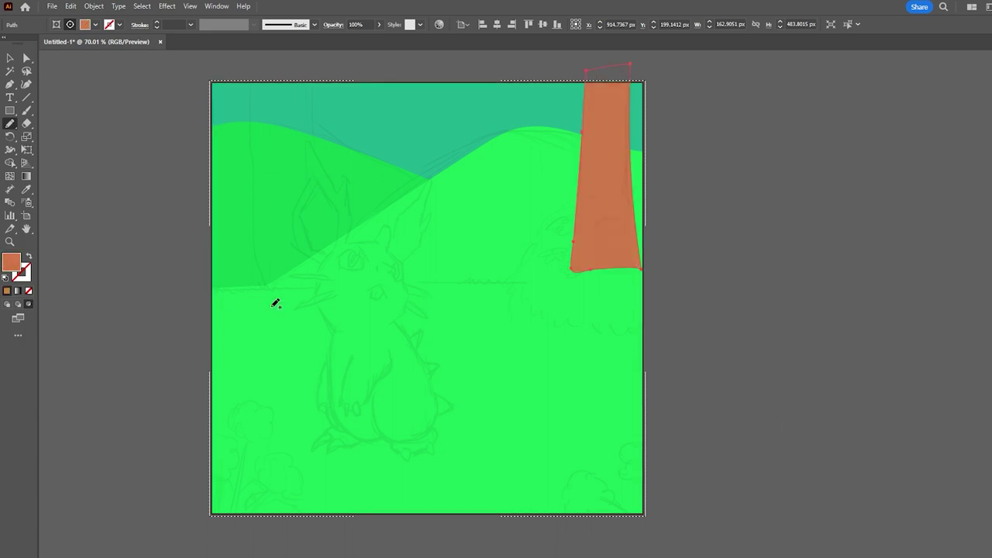
{"action": "left_click_drag", "start_coordinate": [310, 77], "coordinate": [318, 78]}
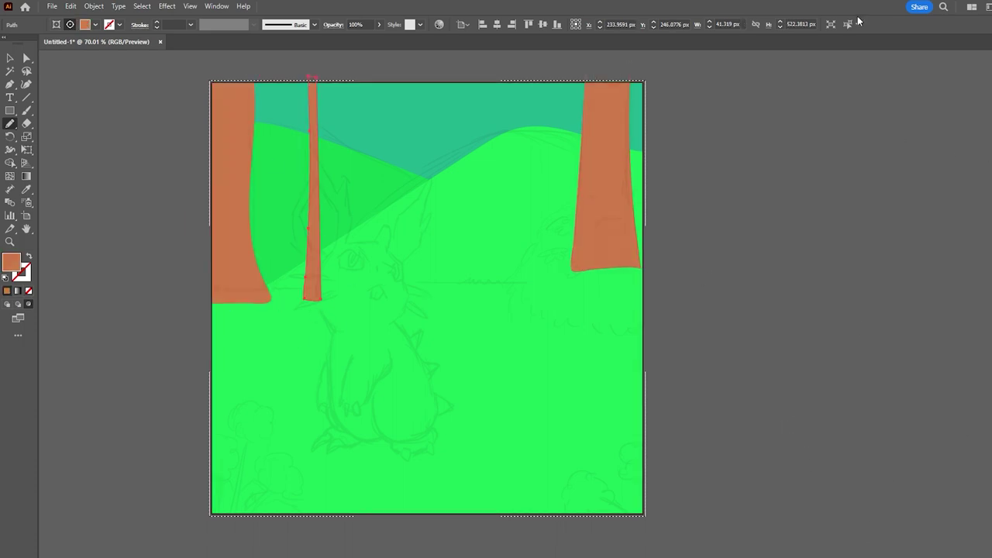
{"action": "key", "text": "ctrl+z"}
- Draw a dark-green bush beside the right trunk and round its outline by moving anchors
{"action": "left_click_drag", "start_coordinate": [573, 240], "coordinate": [590, 199]}
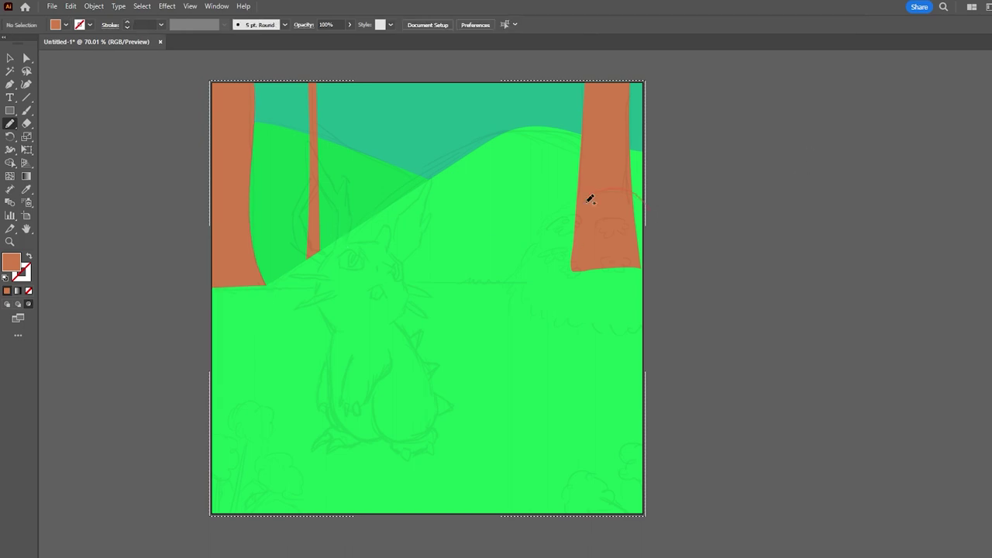
{"action": "left_click_drag", "start_coordinate": [678, 263], "coordinate": [647, 211]}
{"action": "key", "text": "v"}
{"action": "left_click_drag", "start_coordinate": [551, 217], "coordinate": [576, 195]}
{"action": "left_click", "coordinate": [527, 234]}
{"action": "left_click_drag", "start_coordinate": [625, 314], "coordinate": [631, 330]}
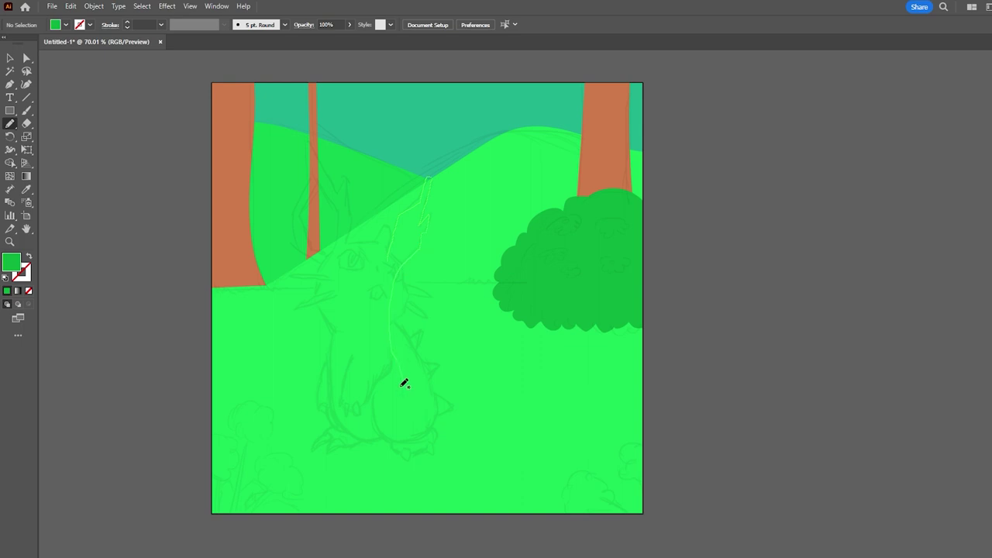
- Outline the right ear with the Pen and fill it cyan
{"action": "left_click", "coordinate": [393, 222]}
{"action": "left_click", "coordinate": [429, 177]}
{"action": "left_click", "coordinate": [418, 250]}
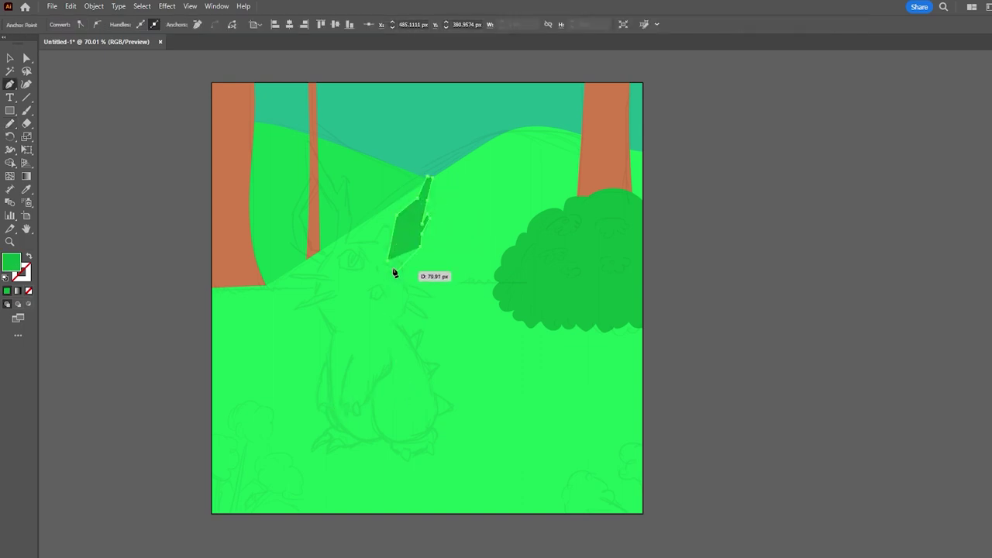
{"action": "key", "text": "n"}
{"action": "key", "text": "ctrl+shift+a"}
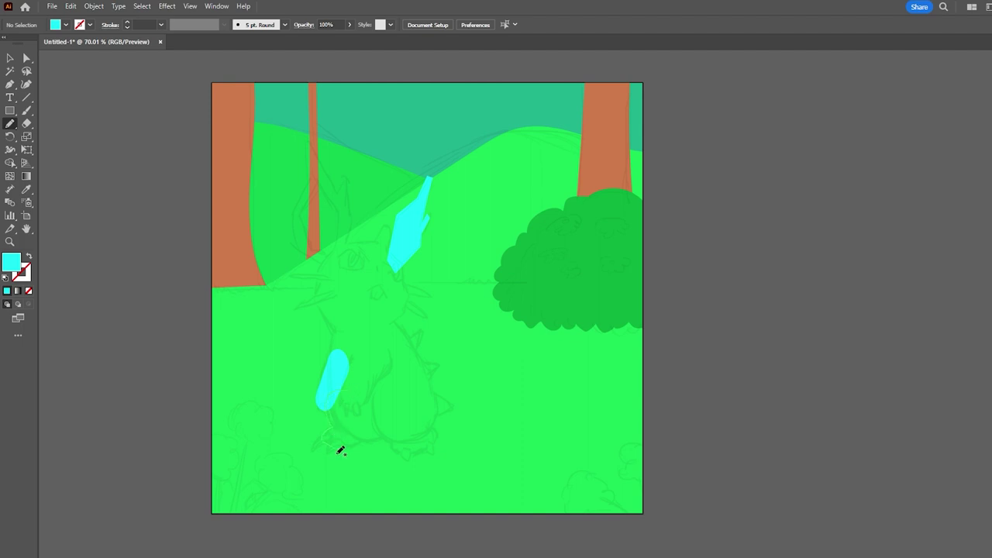
- Draw the two cyan feet and outline the body and head down to the feet
{"action": "left_click_drag", "start_coordinate": [365, 419], "coordinate": [388, 406]}
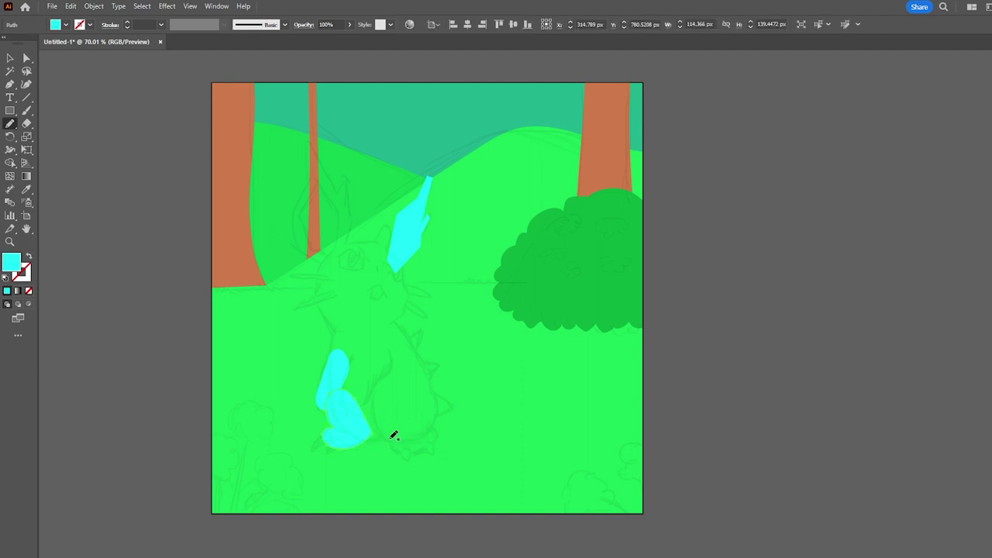
{"action": "left_click_drag", "start_coordinate": [415, 419], "coordinate": [411, 422]}
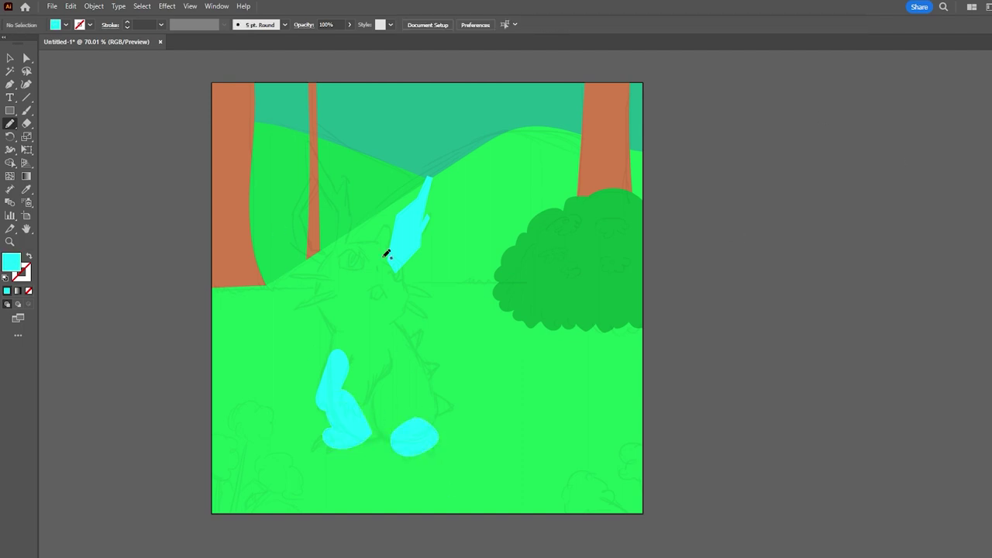
{"action": "left_click", "coordinate": [386, 226]}
{"action": "left_click", "coordinate": [392, 323]}
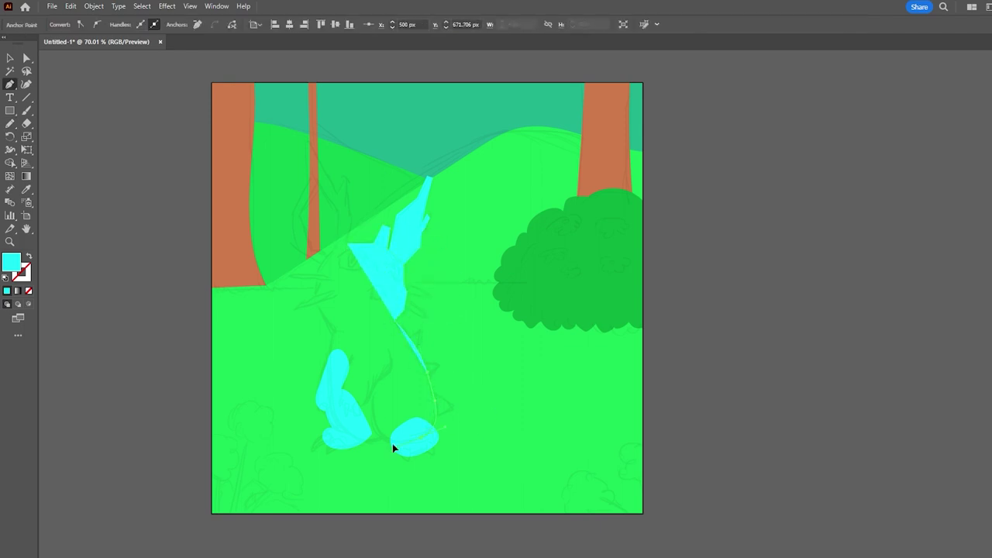
{"action": "left_click_drag", "start_coordinate": [380, 436], "coordinate": [365, 440]}
{"action": "left_click", "coordinate": [326, 417]}
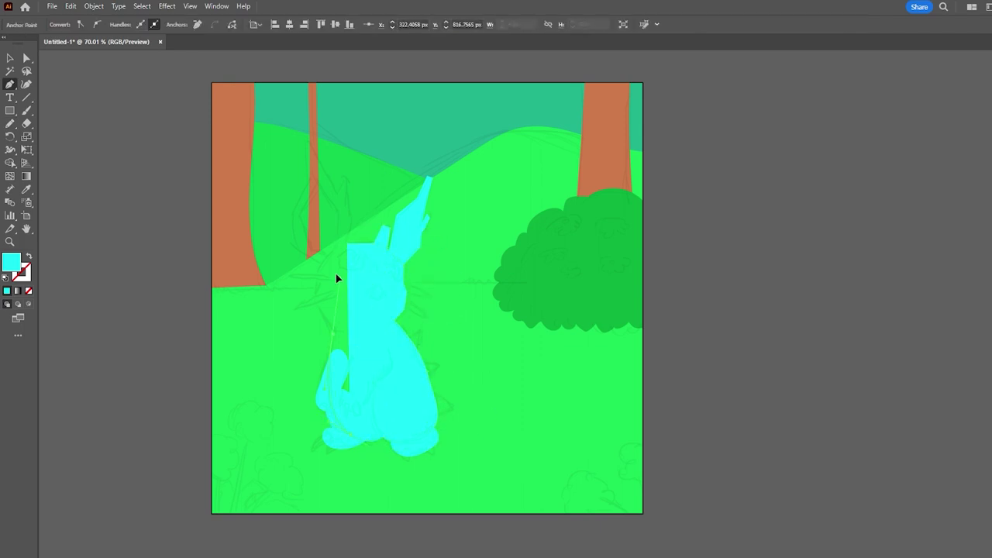
{"action": "left_click_drag", "start_coordinate": [300, 252], "coordinate": [289, 213]}
- Outline the left ear and close the cyan body-and-ear path
{"action": "left_click", "coordinate": [302, 148]}
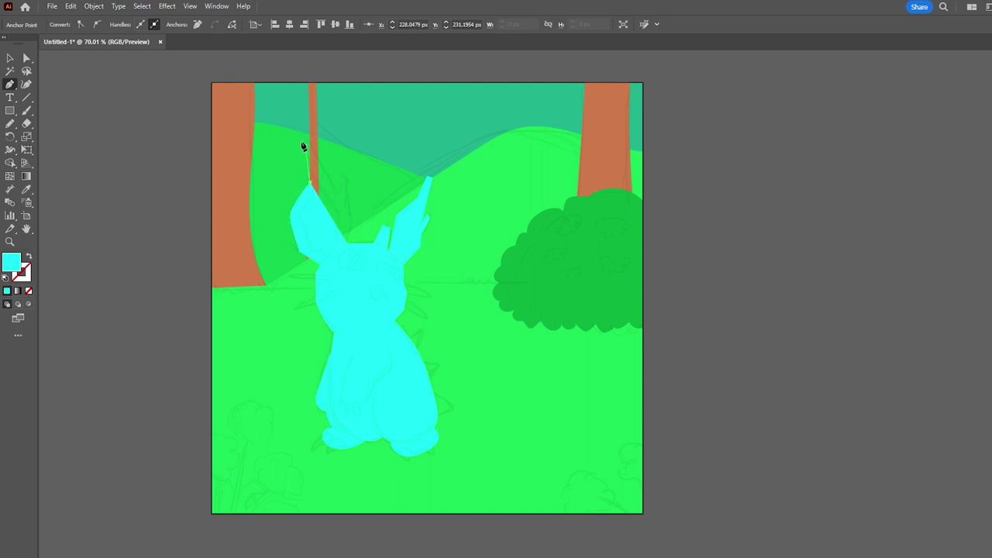
{"action": "left_click", "coordinate": [339, 175]}
{"action": "left_click", "coordinate": [328, 323]}
{"action": "key", "text": "v"}
{"action": "left_click", "coordinate": [728, 329]}
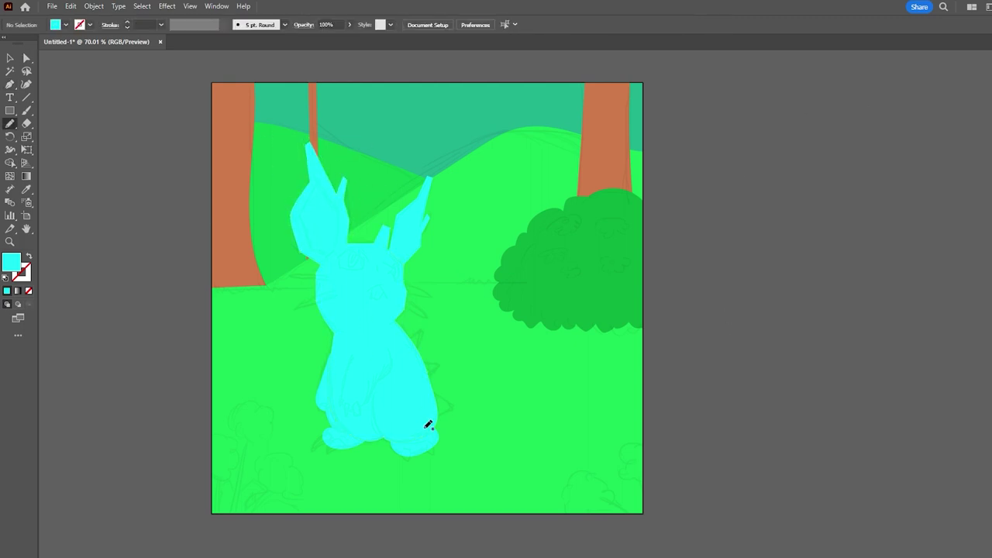
- Add cyan spikes along the rabbit's side and draw a path on its body
{"action": "left_click_drag", "start_coordinate": [422, 418], "coordinate": [425, 421]}
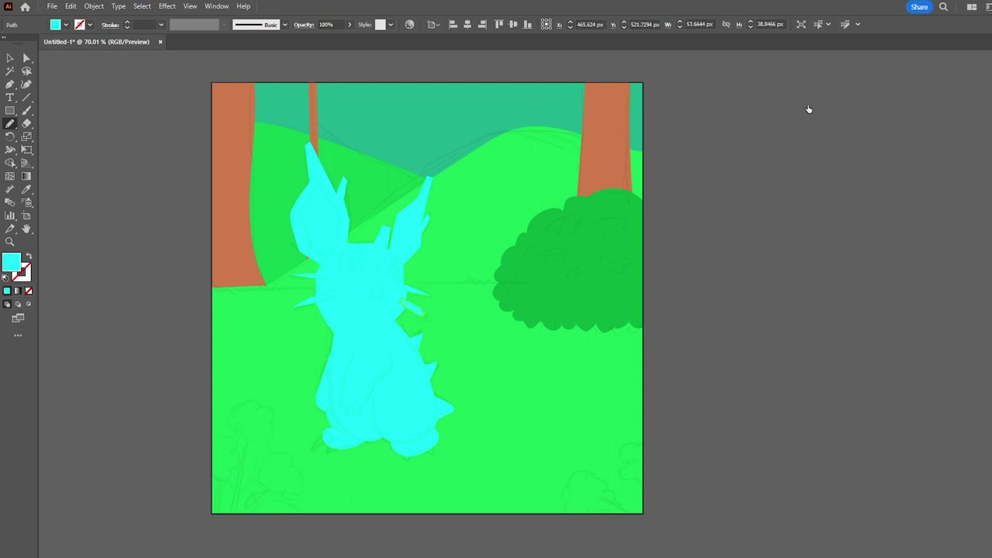
{"action": "key", "text": "ctrl+shift+a"}
{"action": "left_click_drag", "start_coordinate": [373, 395], "coordinate": [390, 351]}
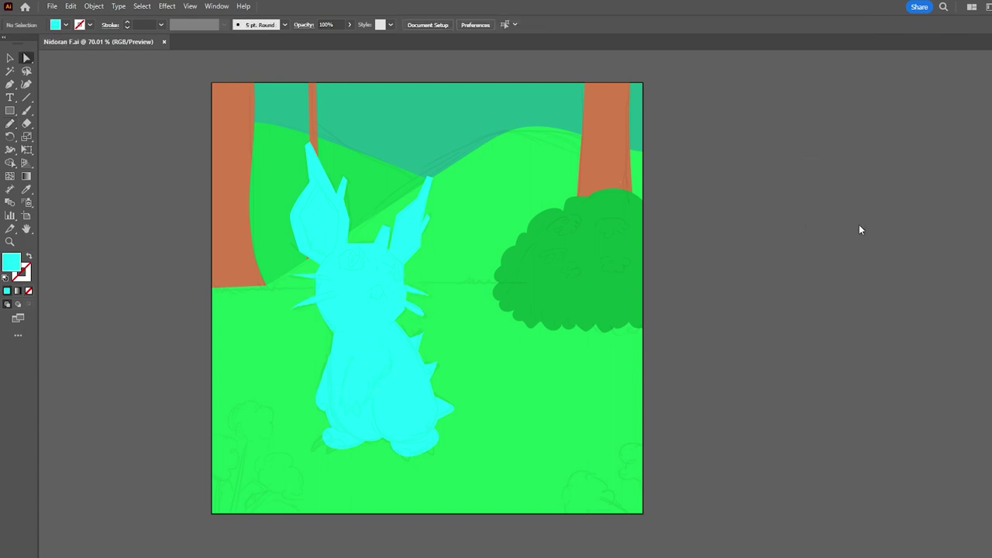
{"action": "key", "text": "shift+d"}
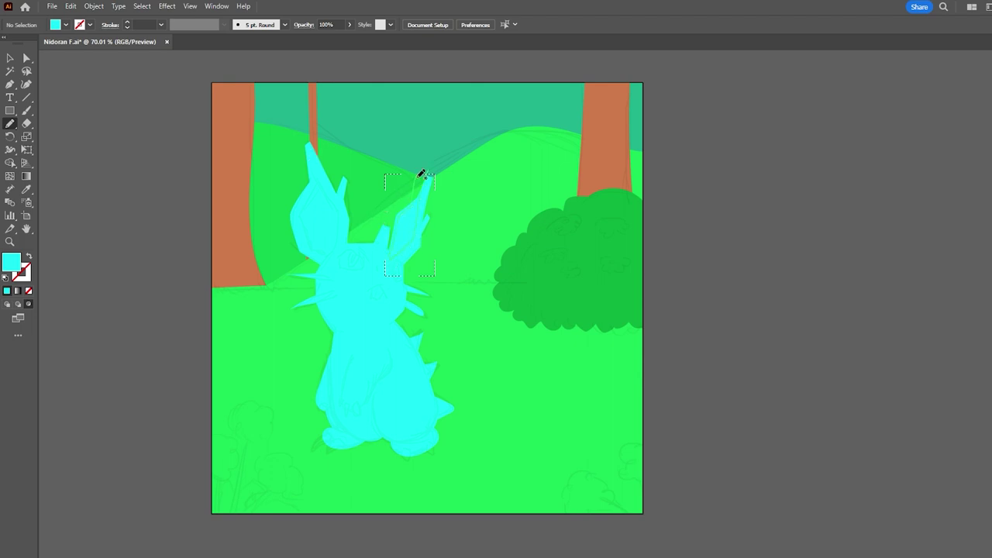
- Sketch a first inner-ear shape inside the ear and adjust one of its anchors
{"action": "left_click_drag", "start_coordinate": [414, 196], "coordinate": [428, 190]}
{"action": "scroll", "coordinate": [483, 115], "scroll_direction": "up", "scroll_amount": 4}
{"action": "key", "text": "a"}
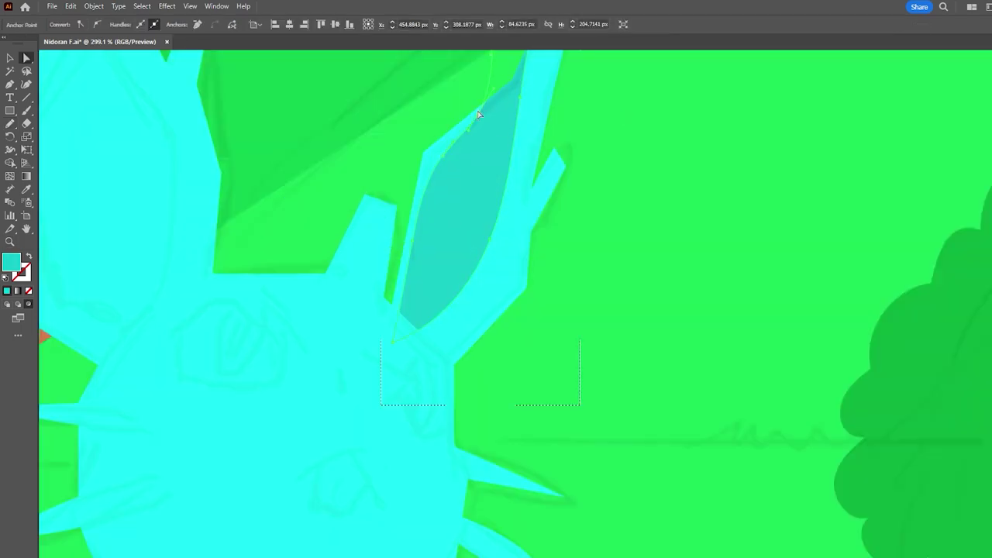
{"action": "left_click", "coordinate": [417, 178]}
{"action": "key", "text": "ctrl+0"}
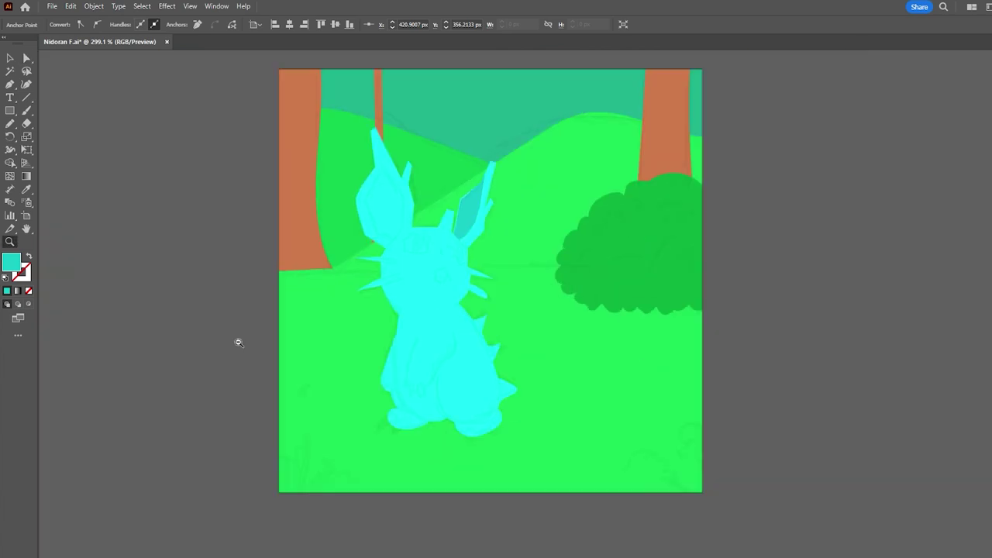
{"action": "scroll", "coordinate": [459, 197], "scroll_direction": "up", "scroll_amount": 3}
{"action": "scroll", "coordinate": [460, 196], "scroll_direction": "down", "scroll_amount": 2}
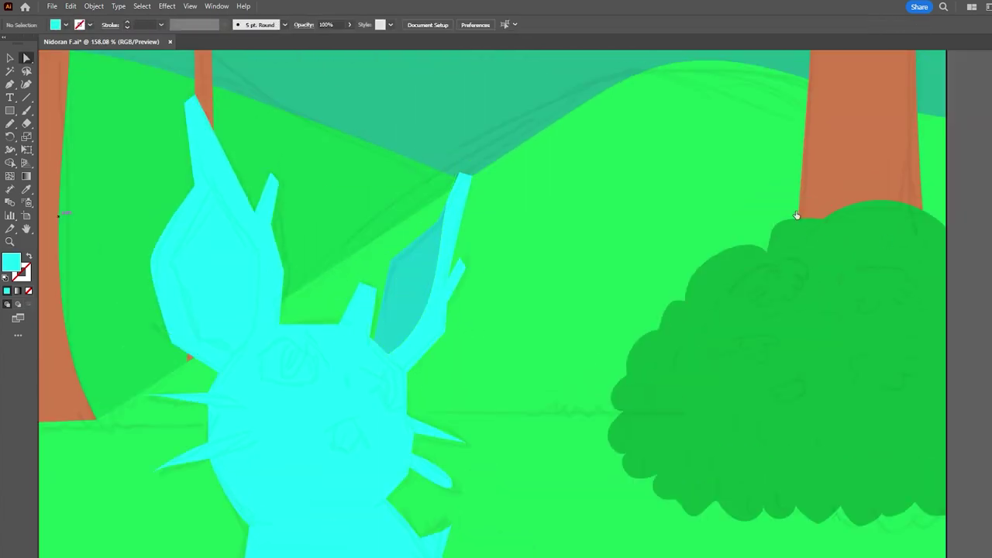
{"action": "key", "text": "ctrl+0"}
{"action": "scroll", "coordinate": [334, 412], "scroll_direction": "up", "scroll_amount": 3}
- Adjust the teal shadow's edge along the body and draw a shading shape on the foot
{"action": "key", "text": "n"}
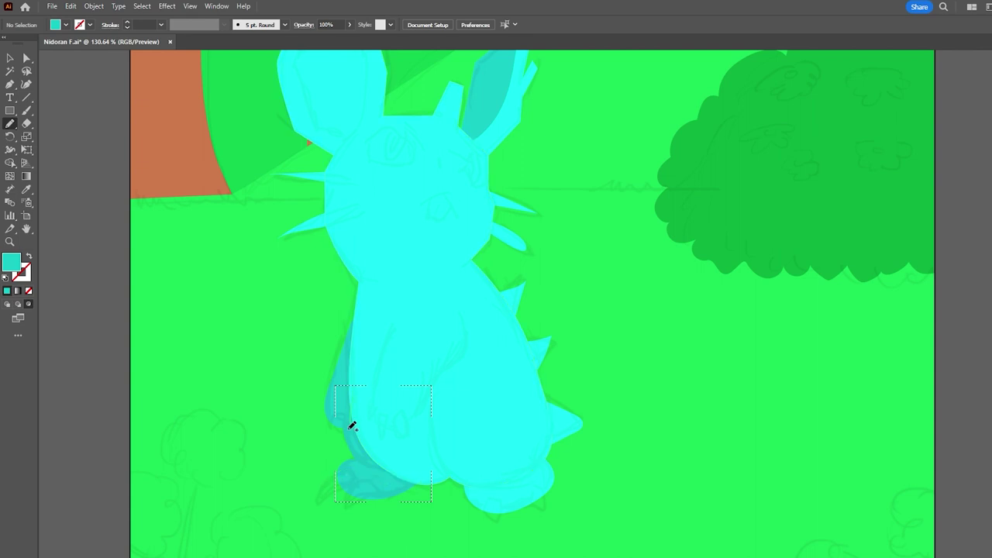
{"action": "left_click", "coordinate": [371, 482], "text": "ctrl"}
{"action": "scroll", "coordinate": [372, 502], "scroll_direction": "up", "scroll_amount": 4}
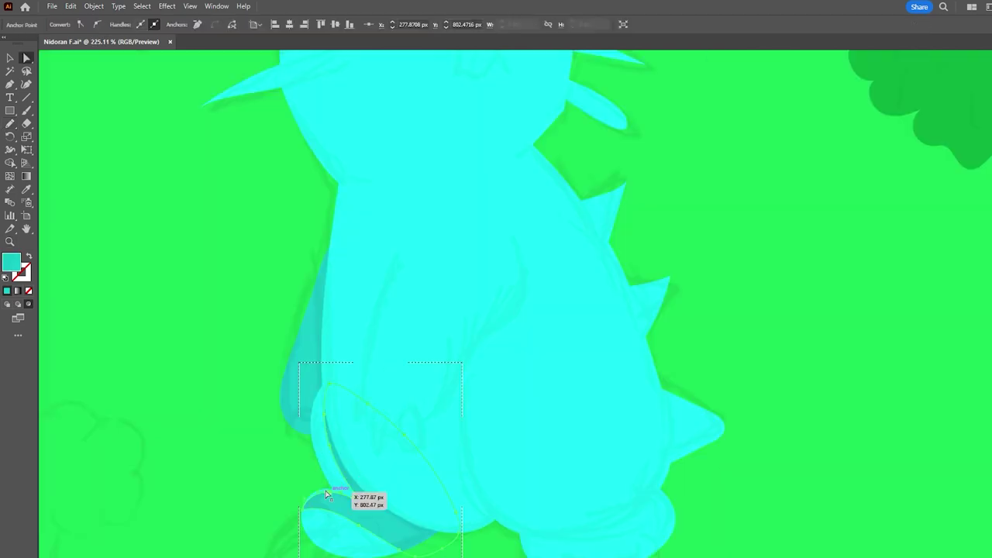
{"action": "left_click_drag", "start_coordinate": [387, 514], "coordinate": [286, 416]}
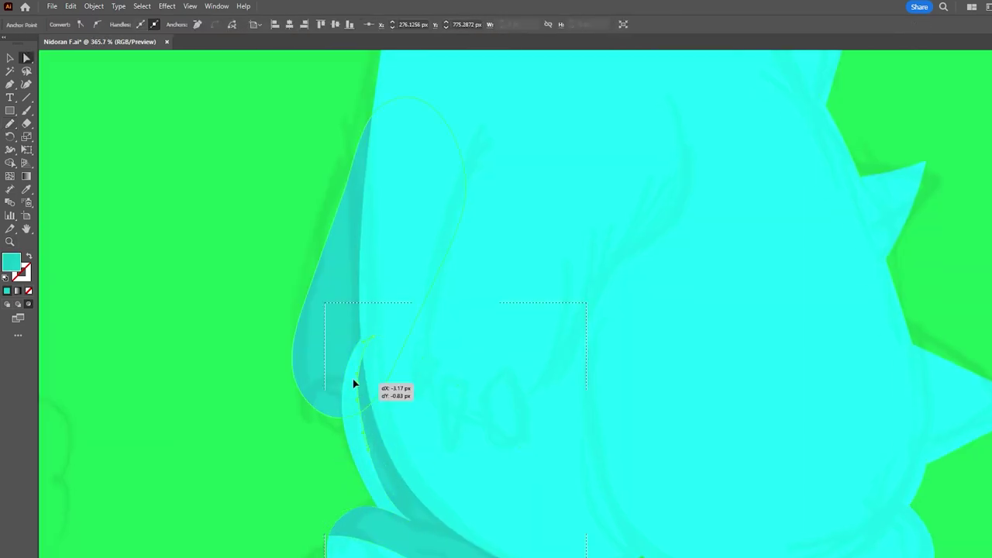
{"action": "key", "text": "ctrl+0"}
{"action": "key", "text": "n"}
{"action": "left_click_drag", "start_coordinate": [423, 442], "coordinate": [388, 458]}
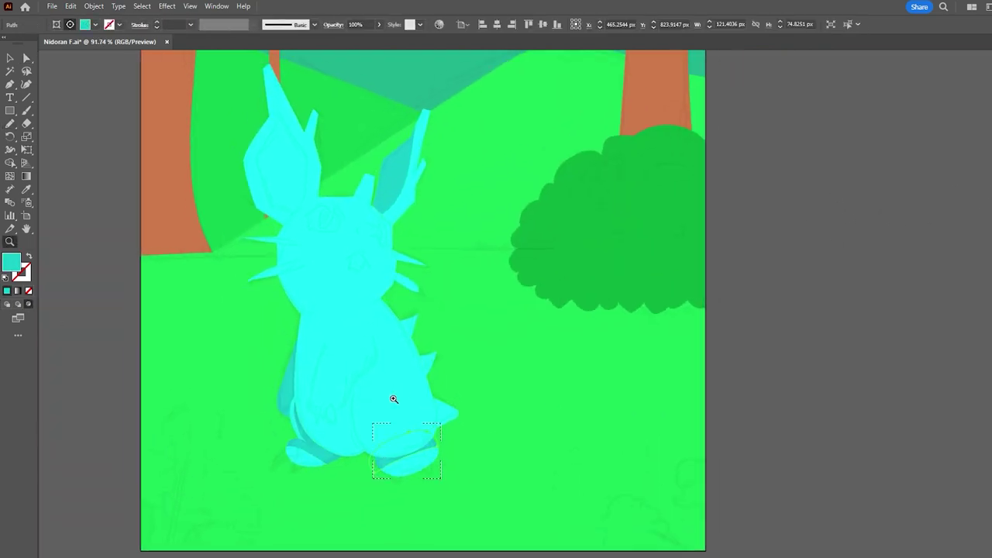
- Trace a closed inner-ear shape in the left ear, fill it dark navy, and tweak an anchor
{"action": "key", "text": "z"}
{"action": "scroll", "coordinate": [261, 207], "scroll_direction": "up", "scroll_amount": 1}
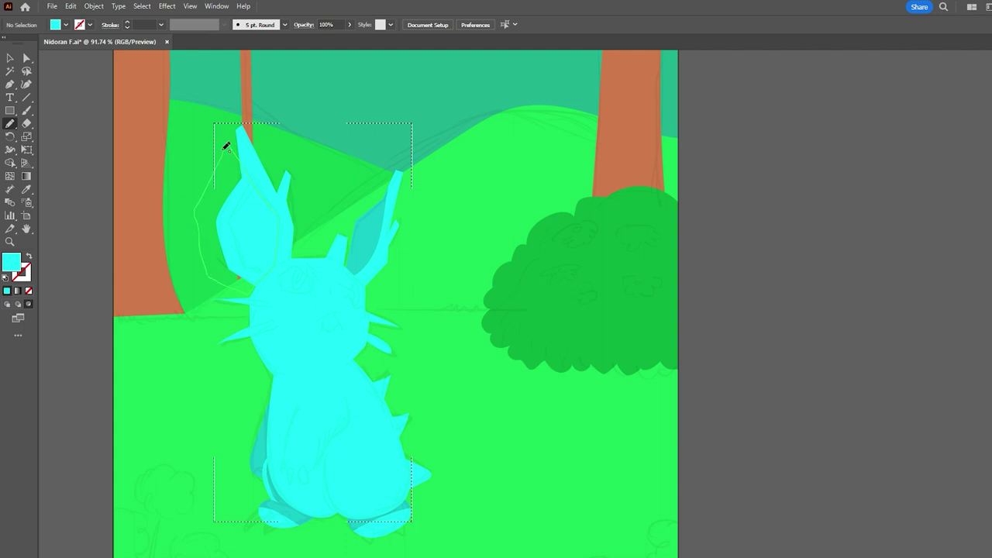
{"action": "left_click_drag", "start_coordinate": [226, 146], "coordinate": [266, 270]}
{"action": "left_click", "coordinate": [28, 290]}
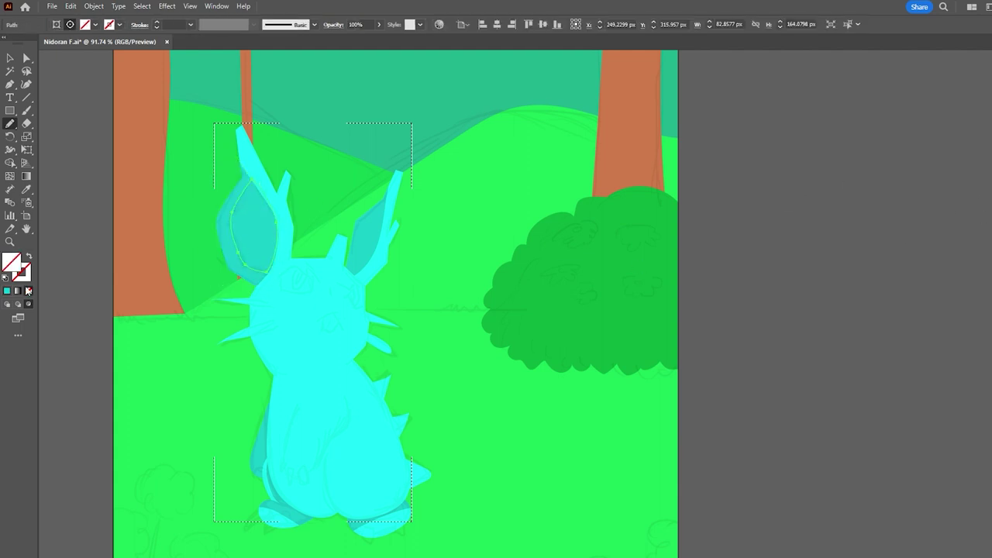
{"action": "key", "text": "shift+x"}
{"action": "key", "text": "a"}
{"action": "left_click_drag", "start_coordinate": [244, 264], "coordinate": [225, 223]}
- Pull the navy inner ear's right edge outward
{"action": "scroll", "coordinate": [228, 209], "scroll_direction": "up", "scroll_amount": 10}
{"action": "left_click_drag", "start_coordinate": [343, 224], "coordinate": [364, 222]}
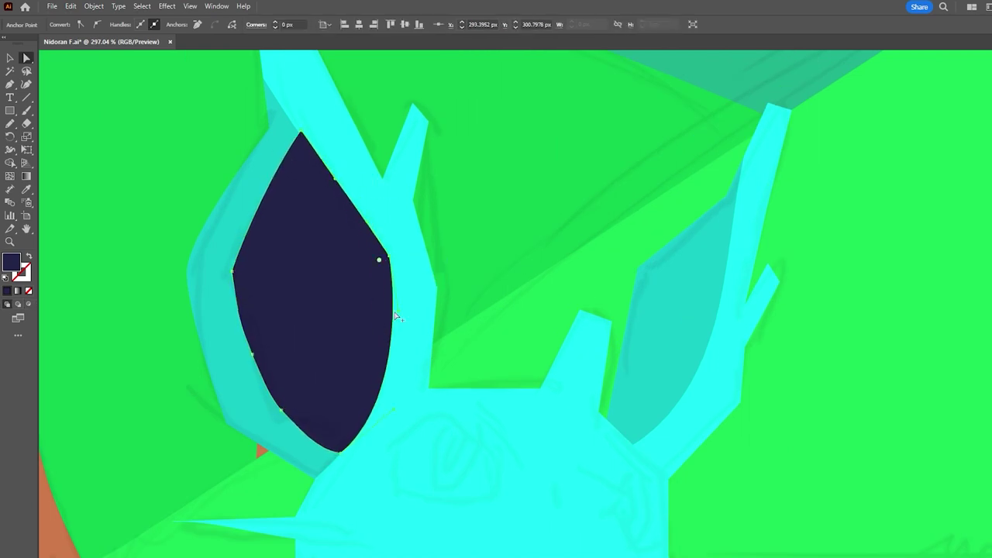
{"action": "scroll", "coordinate": [364, 223], "scroll_direction": "down", "scroll_amount": 3}
{"action": "scroll", "coordinate": [387, 255], "scroll_direction": "down", "scroll_amount": 5}
{"action": "key", "text": "ctrl+shift+a"}
- Draw a loop for the bunny's left eye and fill it white
{"action": "key", "text": "n"}
{"action": "scroll", "coordinate": [309, 222], "scroll_direction": "up", "scroll_amount": 4}
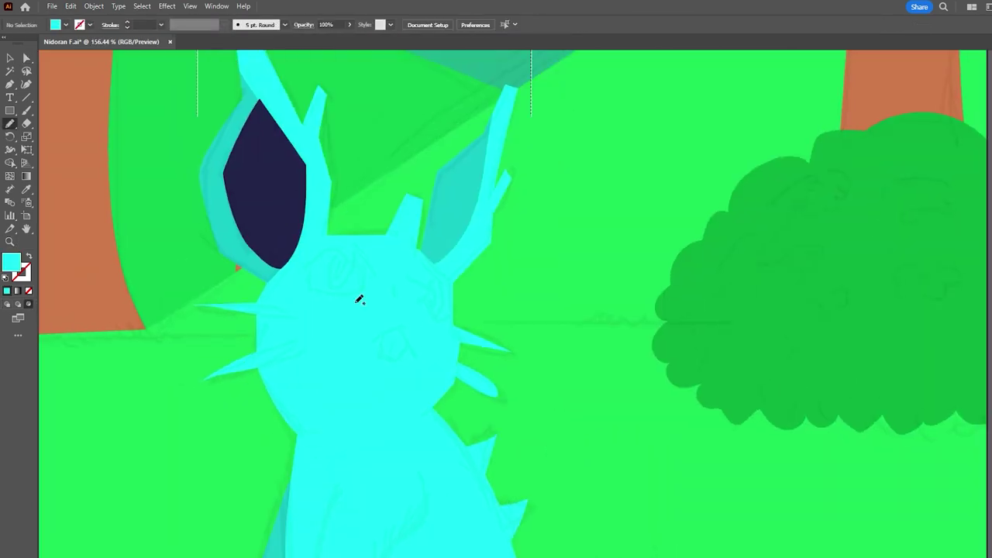
{"action": "left_click_drag", "start_coordinate": [338, 251], "coordinate": [332, 250]}
{"action": "key", "text": "shift+x"}
{"action": "key", "text": "z"}
{"action": "scroll", "coordinate": [333, 271], "scroll_direction": "up", "scroll_amount": 3}
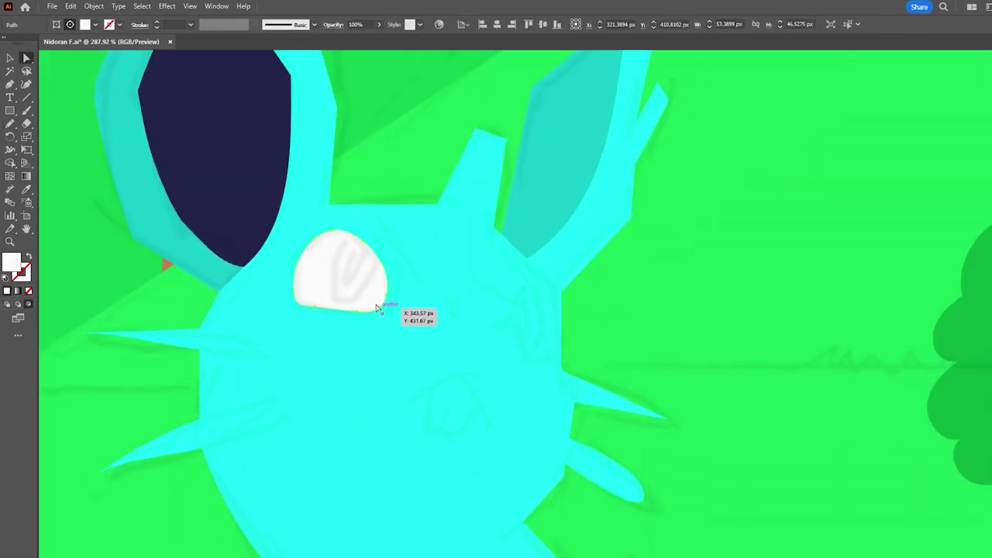
{"action": "scroll", "coordinate": [400, 278], "scroll_direction": "down", "scroll_amount": 1}
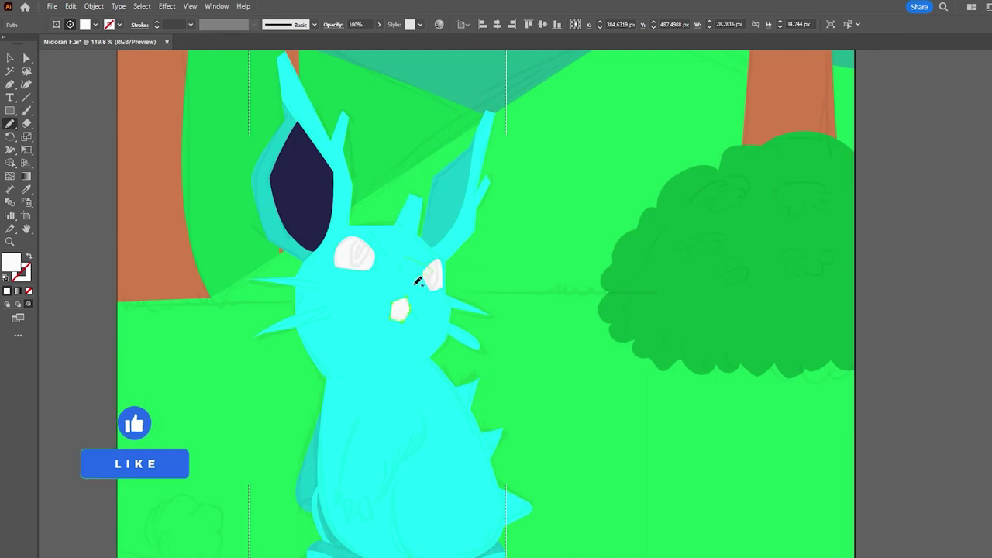
{"action": "key", "text": "z"}
{"action": "scroll", "coordinate": [421, 286], "scroll_direction": "up", "scroll_amount": 5}
{"action": "scroll", "coordinate": [348, 221], "scroll_direction": "down", "scroll_amount": 7}
{"action": "key", "text": "b"}
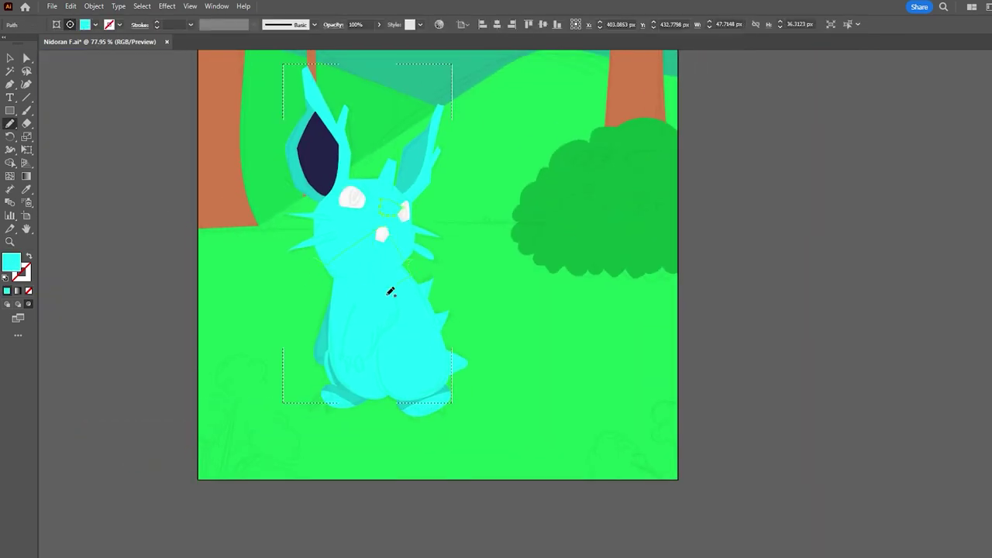
- Reshape the body outline and the curve of the body shading by dragging anchors
{"action": "left_click", "coordinate": [310, 259], "text": "ctrl"}
{"action": "key", "text": "z"}
{"action": "scroll", "coordinate": [367, 303], "scroll_direction": "up", "scroll_amount": 3}
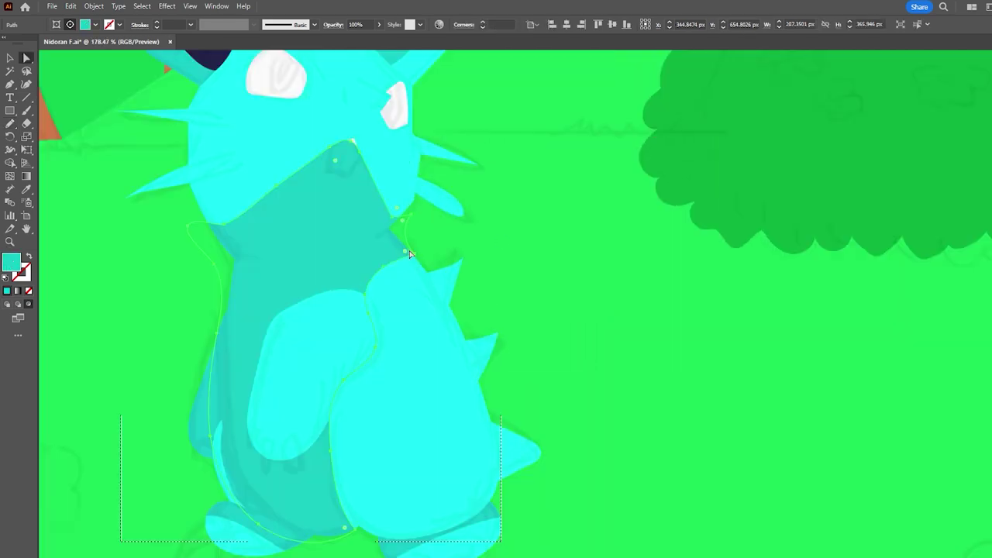
{"action": "scroll", "coordinate": [405, 250], "scroll_direction": "up", "scroll_amount": 2}
{"action": "key", "text": "a"}
{"action": "mouse_move", "coordinate": [353, 297]}
{"action": "left_mouse_down"}
{"action": "mouse_move", "coordinate": [294, 303]}
{"action": "mouse_move", "coordinate": [267, 438]}
{"action": "left_mouse_up"}
{"action": "scroll", "coordinate": [268, 438], "scroll_direction": "down", "scroll_amount": 3}
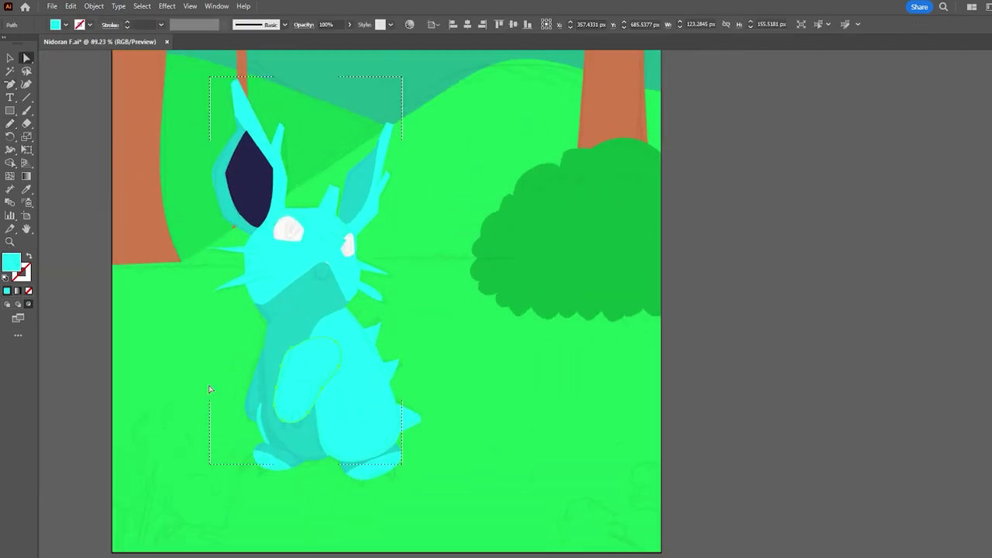
{"action": "key", "text": "a"}
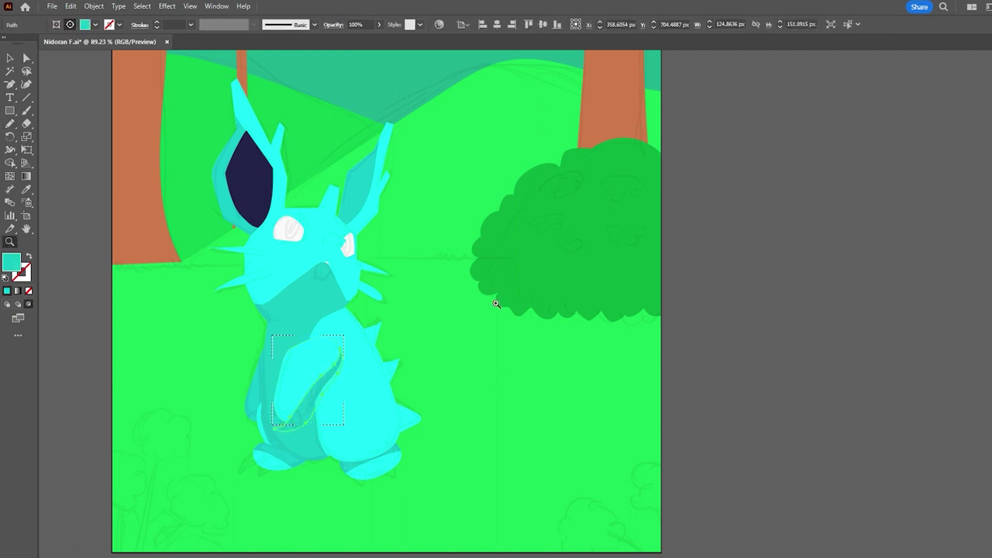
{"action": "scroll", "coordinate": [345, 477], "scroll_direction": "up", "scroll_amount": 3}
{"action": "mouse_move", "coordinate": [258, 310]}
{"action": "left_mouse_down"}
{"action": "mouse_move", "coordinate": [217, 375]}
{"action": "mouse_move", "coordinate": [278, 436]}
{"action": "left_mouse_up"}
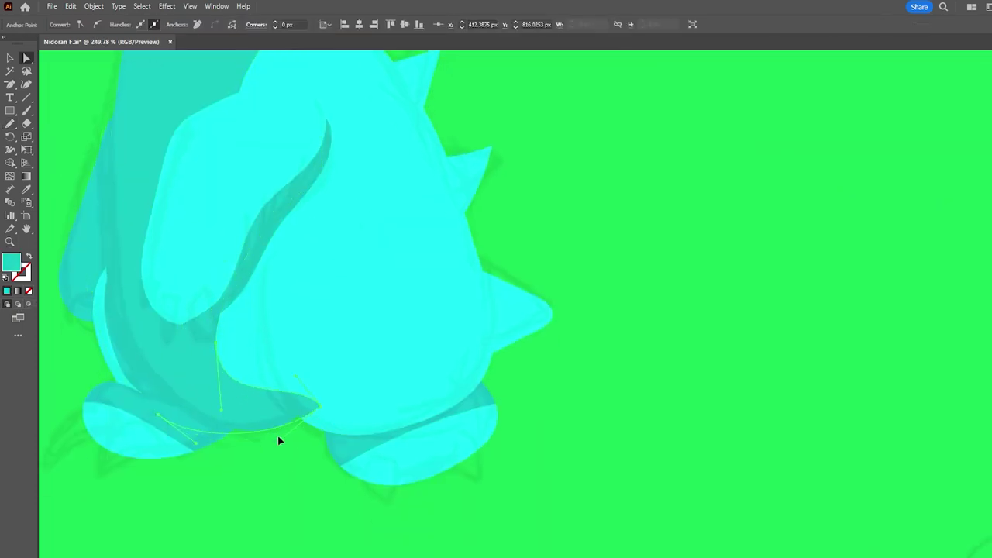
{"action": "scroll", "coordinate": [277, 435], "scroll_direction": "down", "scroll_amount": 3}
{"action": "scroll", "coordinate": [265, 265], "scroll_direction": "up", "scroll_amount": 3}
- Draw a shading stroke along the belly curve and delete the unwanted arm shading path
{"action": "key", "text": "n"}
{"action": "key", "text": "ctrl+shift+a"}
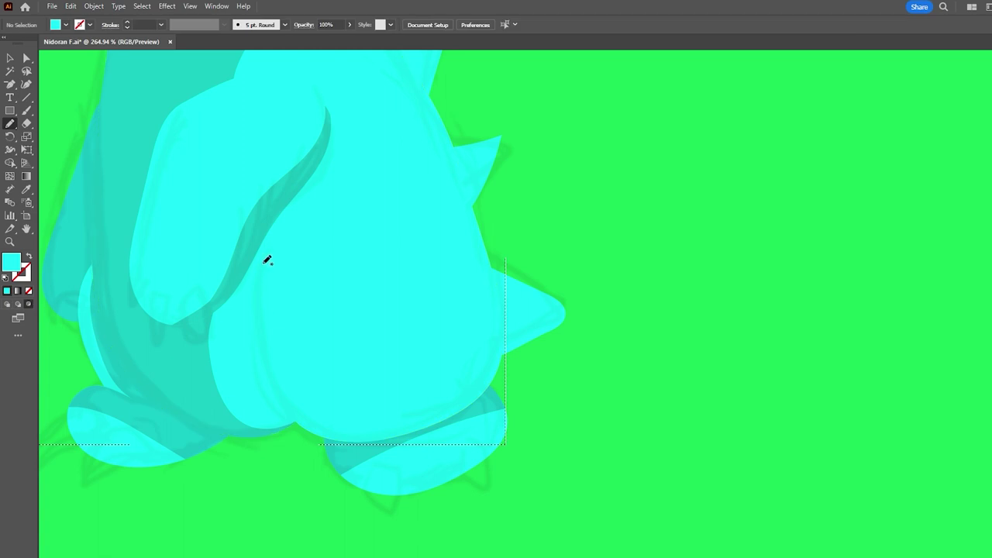
{"action": "left_click_drag", "start_coordinate": [457, 397], "coordinate": [457, 397]}
{"action": "key", "text": "a"}
{"action": "scroll", "coordinate": [349, 426], "scroll_direction": "up", "scroll_amount": 2}
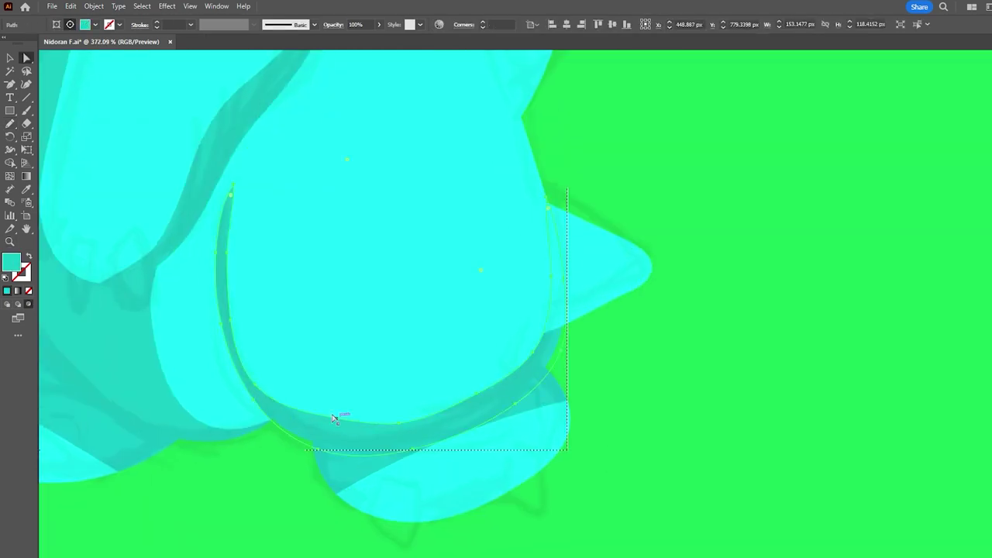
{"action": "scroll", "coordinate": [214, 276], "scroll_direction": "down", "scroll_amount": 3}
{"action": "scroll", "coordinate": [195, 449], "scroll_direction": "down", "scroll_amount": 2}
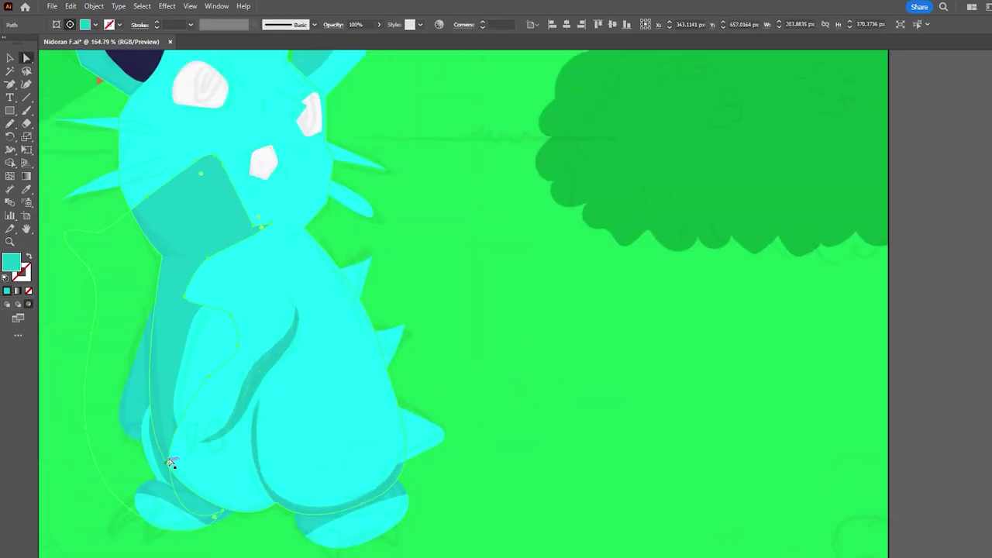
{"action": "left_click", "coordinate": [155, 393]}
{"action": "key", "text": "Delete"}
{"action": "key", "text": "n"}
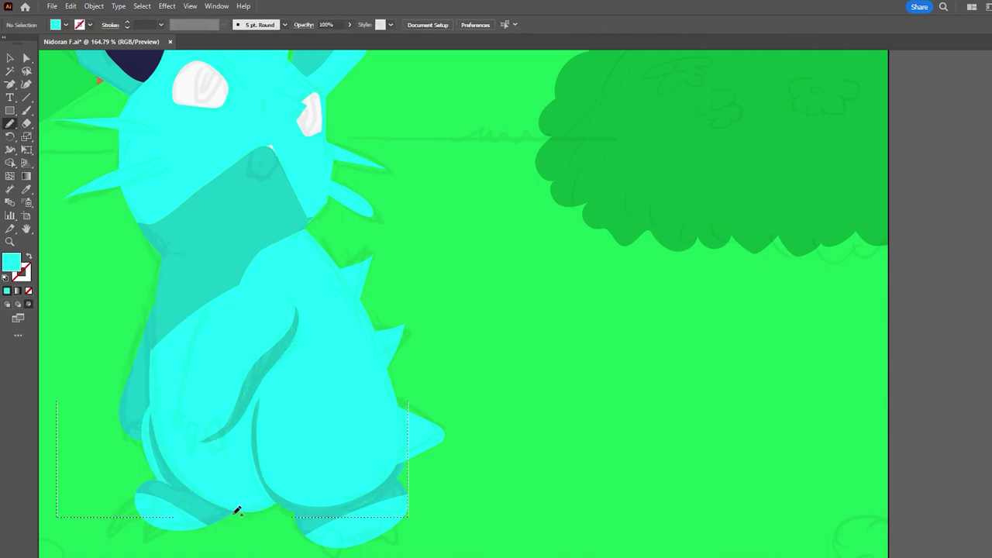
- Draw a darker teal shading shape on the bunny's lower left leg
{"action": "key", "text": "z"}
{"action": "left_click_drag", "start_coordinate": [187, 499], "coordinate": [259, 491]}
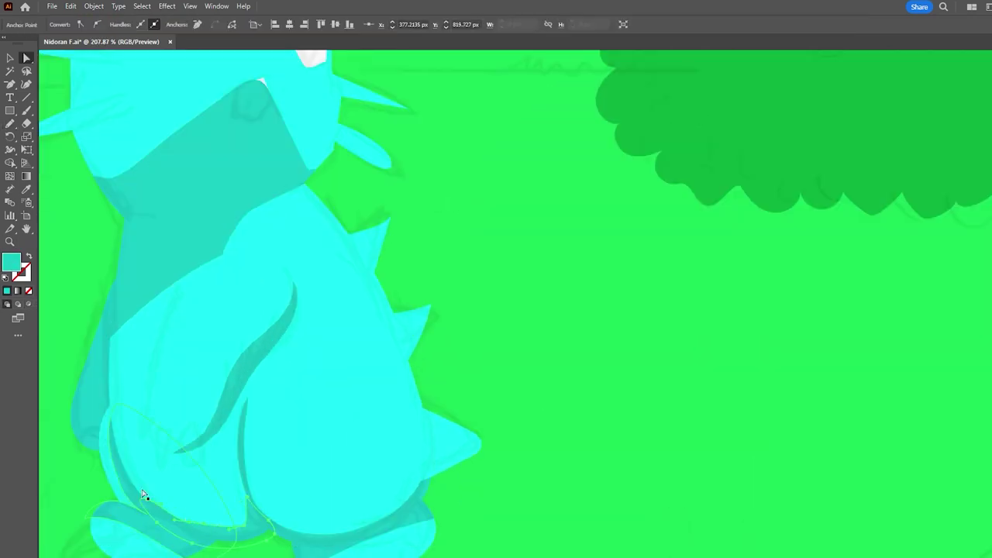
{"action": "left_click_drag", "start_coordinate": [144, 498], "coordinate": [86, 448]}
{"action": "left_click_drag", "start_coordinate": [264, 448], "coordinate": [333, 448]}
{"action": "key", "text": "a"}
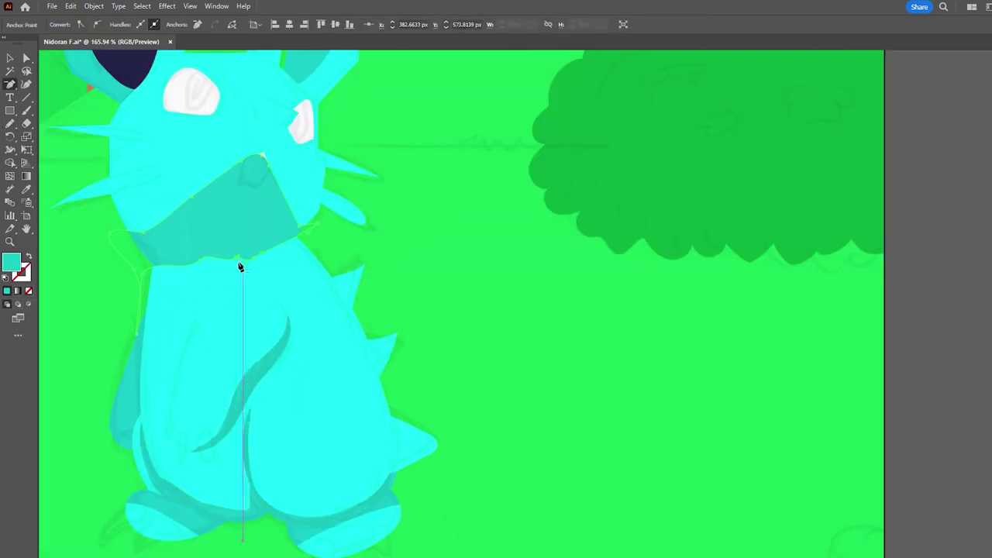
{"action": "key", "text": "ctrl+shift+a"}
{"action": "scroll", "coordinate": [233, 295], "scroll_direction": "down", "scroll_amount": 2}
{"action": "key", "text": "n"}
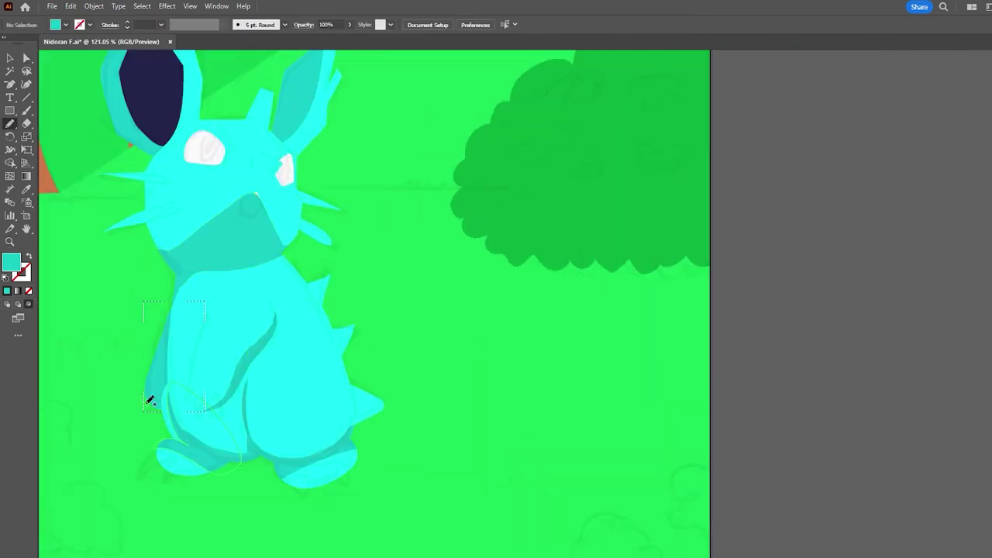
{"action": "left_click_drag", "start_coordinate": [150, 401], "coordinate": [187, 383]}
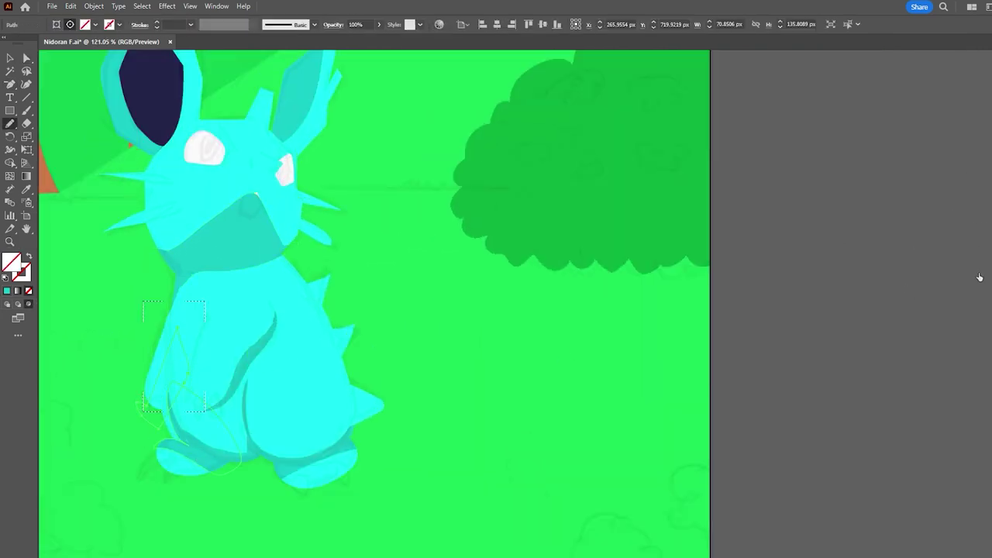
- Refine the anchors and curve of the lower-left leg shading
{"action": "key", "text": "ctrl+0"}
{"action": "scroll", "coordinate": [94, 406], "scroll_direction": "up", "scroll_amount": 3}
{"action": "key", "text": "a"}
{"action": "left_click_drag", "start_coordinate": [94, 406], "coordinate": [98, 406]}
{"action": "scroll", "coordinate": [98, 405], "scroll_direction": "up", "scroll_amount": 1}
{"action": "left_click_drag", "start_coordinate": [138, 474], "coordinate": [209, 517]}
{"action": "key", "text": "ctrl+0"}
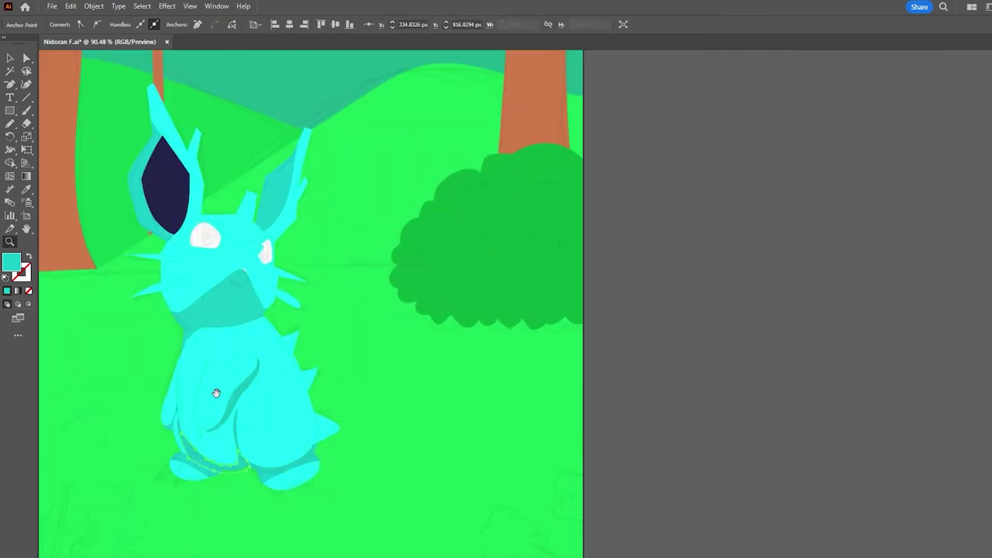
- Stretch an anchor of the body shading path, then zoom back in around the bunny
{"action": "scroll", "coordinate": [221, 411], "scroll_direction": "up", "scroll_amount": 3}
{"action": "key", "text": "a"}
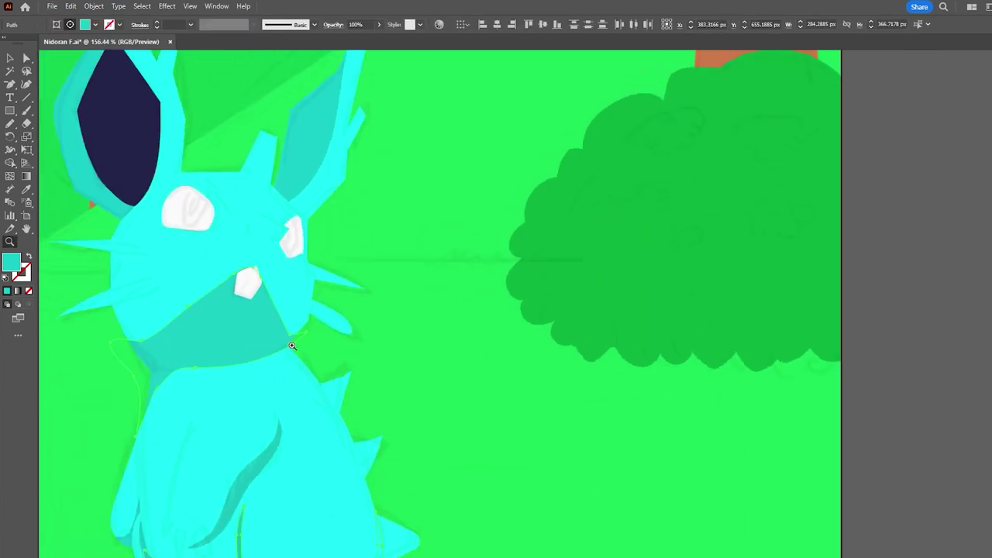
{"action": "scroll", "coordinate": [329, 405], "scroll_direction": "down", "scroll_amount": 3}
{"action": "left_click_drag", "start_coordinate": [349, 325], "coordinate": [337, 394]}
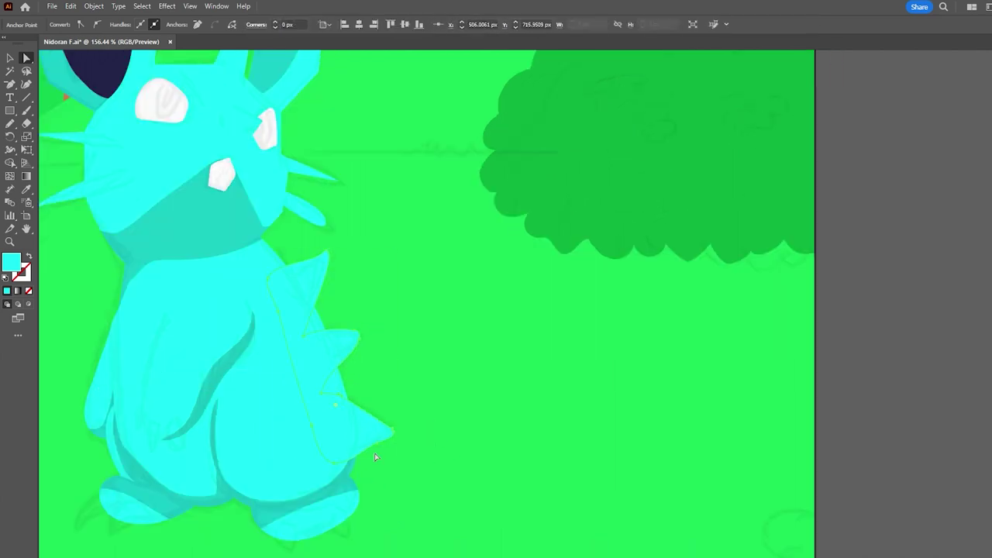
{"action": "scroll", "coordinate": [373, 344], "scroll_direction": "down", "scroll_amount": 4}
{"action": "scroll", "coordinate": [372, 343], "scroll_direction": "up", "scroll_amount": 4}
{"action": "key", "text": "a"}
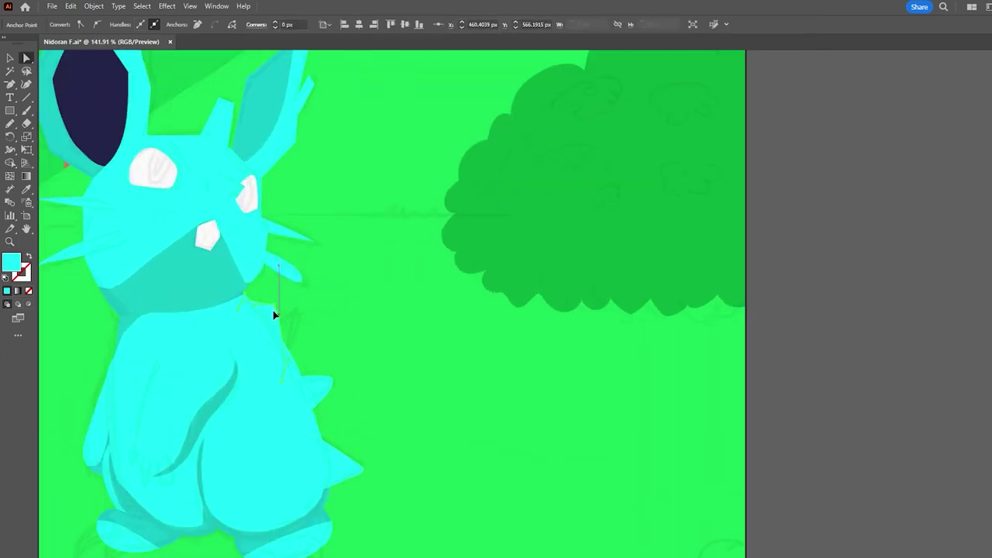
{"action": "key", "text": "z"}
{"action": "left_click", "coordinate": [252, 318], "text": "alt"}
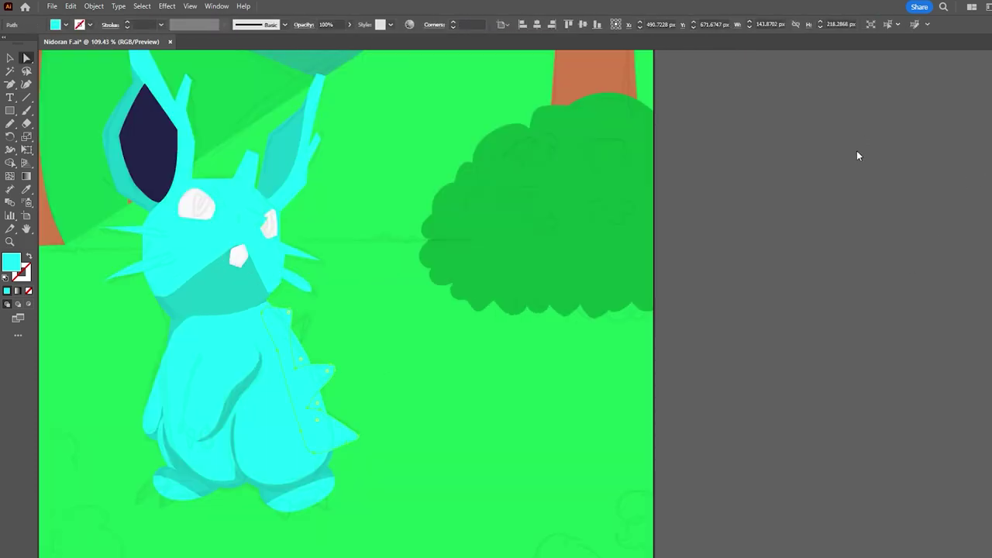
{"action": "left_click", "coordinate": [247, 382], "text": "alt"}
{"action": "left_click_drag", "start_coordinate": [329, 362], "coordinate": [831, 175]}
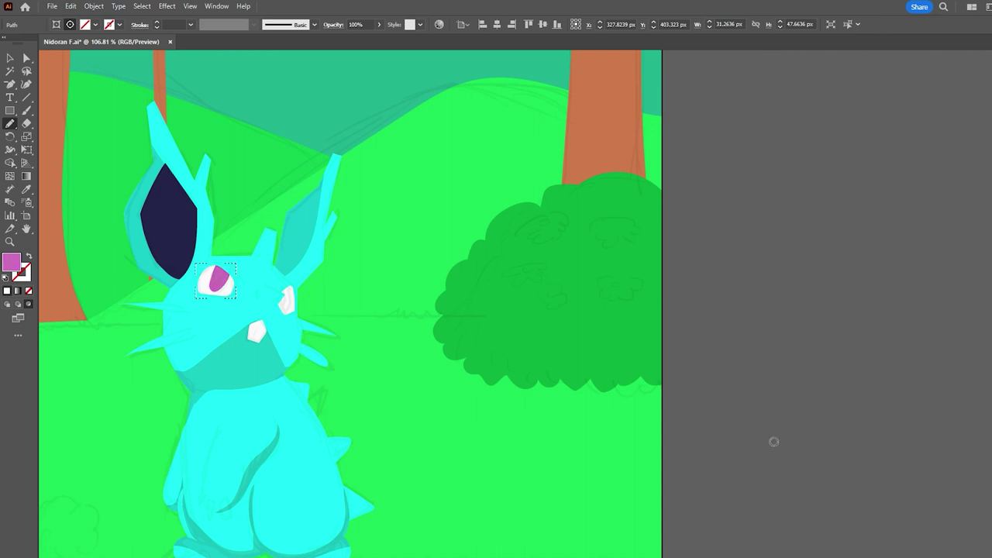
- Reset to default colours and try a white-filled shape over the eye, then undo it
{"action": "key", "text": "d"}
{"action": "scroll", "coordinate": [323, 259], "scroll_direction": "up", "scroll_amount": 5}
{"action": "key", "text": "ctrl+shift+a"}
{"action": "scroll", "coordinate": [323, 258], "scroll_direction": "down", "scroll_amount": 3}
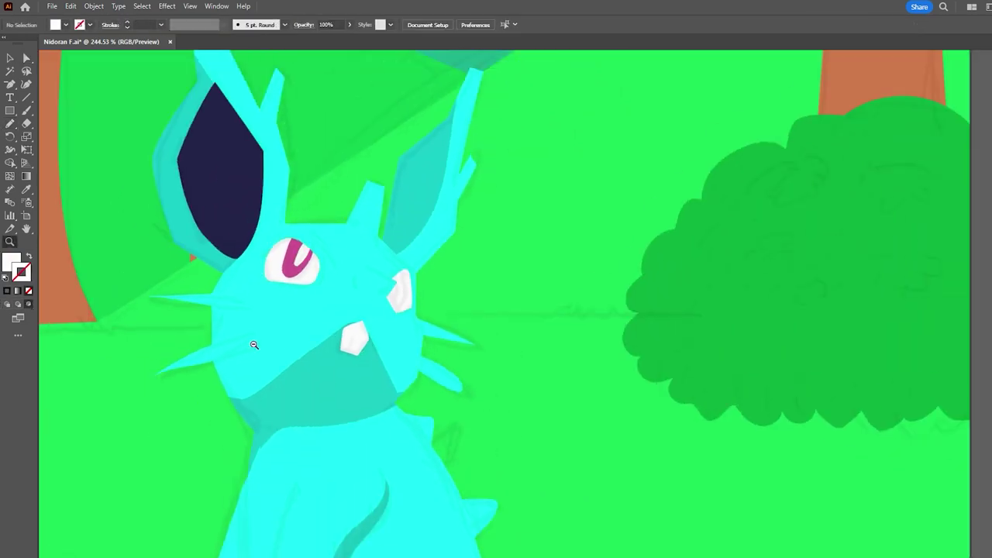
{"action": "left_click_drag", "start_coordinate": [321, 261], "coordinate": [318, 271]}
{"action": "key", "text": "shift+x"}
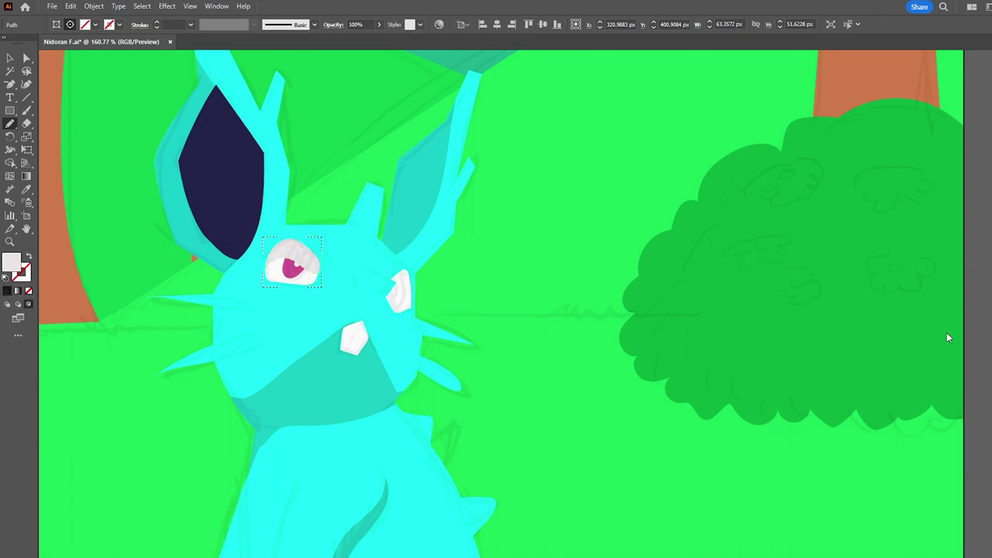
{"action": "key", "text": "ctrl+z"}
{"action": "key", "text": "ctrl+z"}
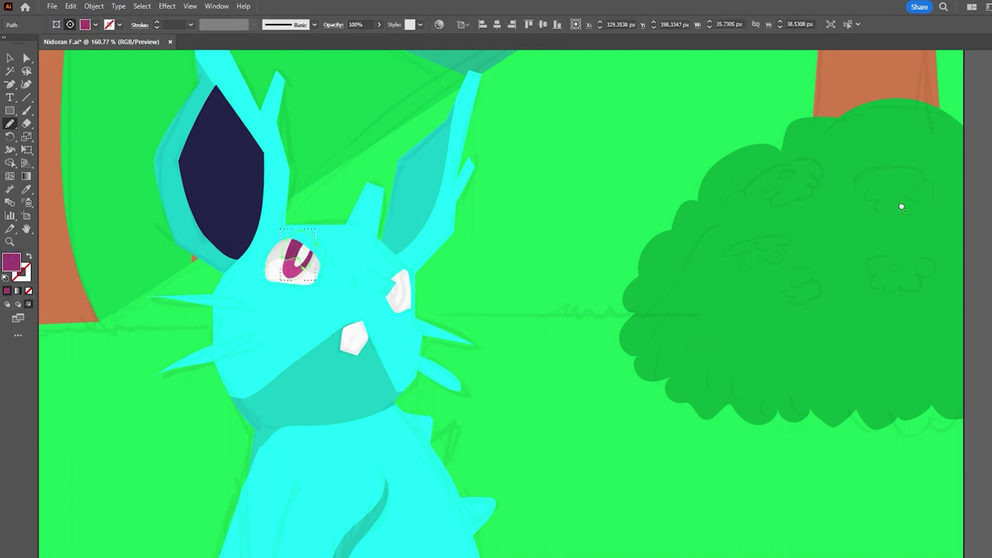
{"action": "scroll", "coordinate": [436, 277], "scroll_direction": "up", "scroll_amount": 3}
{"action": "scroll", "coordinate": [437, 277], "scroll_direction": "down", "scroll_amount": 5}
- Select the right eye's paths and nudge the white eye shape into place, then deselect
{"action": "left_click", "coordinate": [385, 290], "text": "ctrl"}
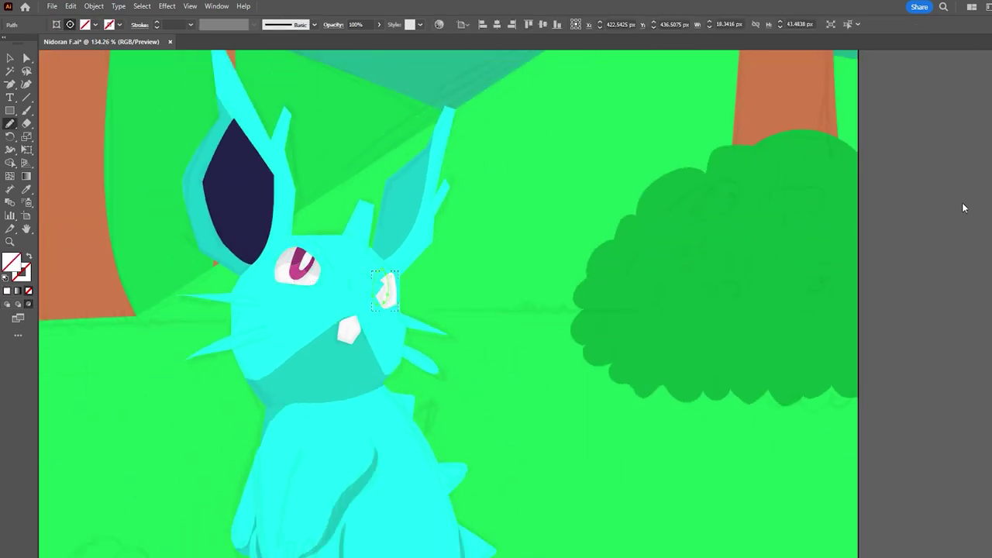
{"action": "key", "text": "ctrl+shift+a"}
{"action": "left_click", "coordinate": [387, 288], "text": "ctrl"}
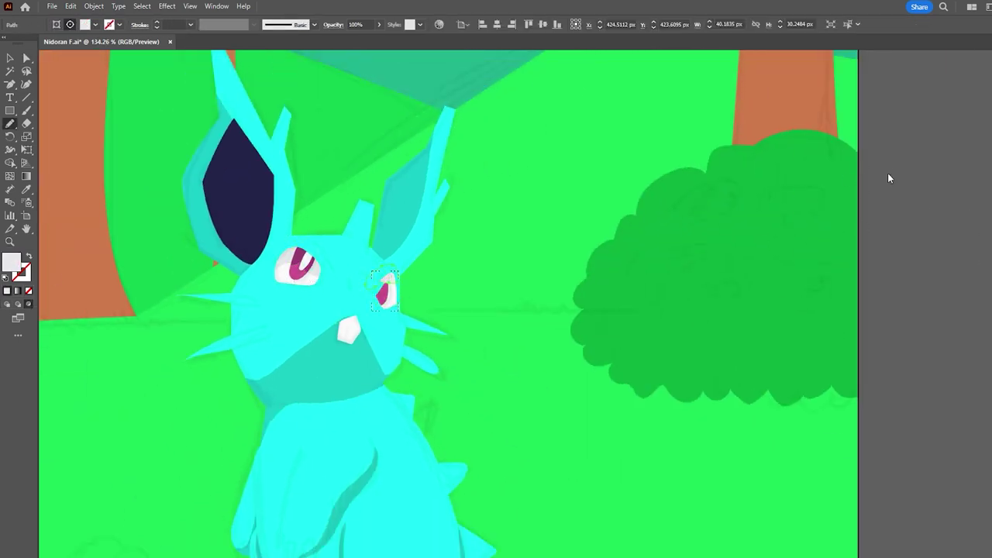
{"action": "key", "text": "ctrl+z"}
{"action": "key", "text": "ctrl+z"}
{"action": "key", "text": "ctrl+z"}
{"action": "key", "text": "ctrl+z"}
{"action": "scroll", "coordinate": [366, 285], "scroll_direction": "up", "scroll_amount": 5, "text": "alt"}
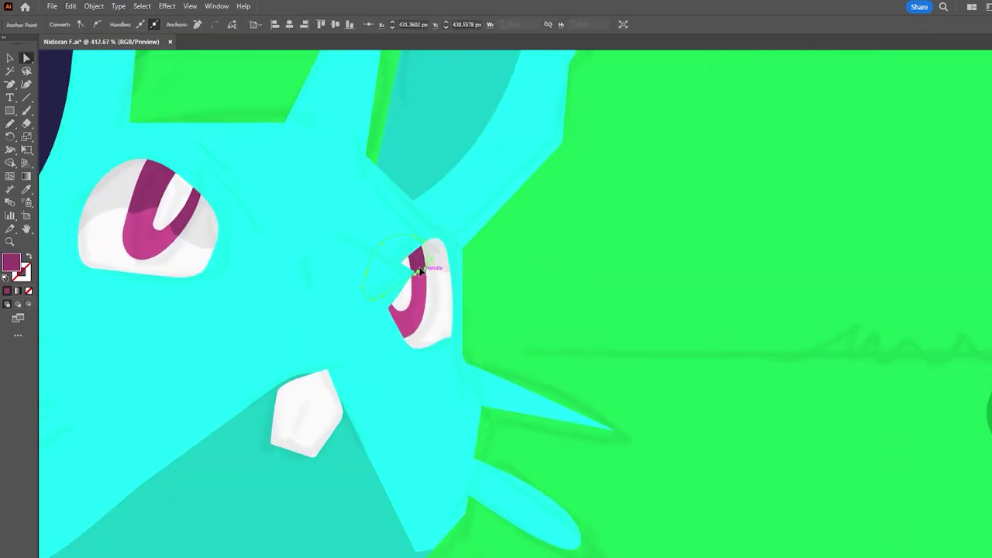
{"action": "key", "text": "v"}
{"action": "left_click_drag", "start_coordinate": [391, 305], "coordinate": [398, 302]}
{"action": "scroll", "coordinate": [398, 302], "scroll_direction": "down", "scroll_amount": 5, "text": "alt"}
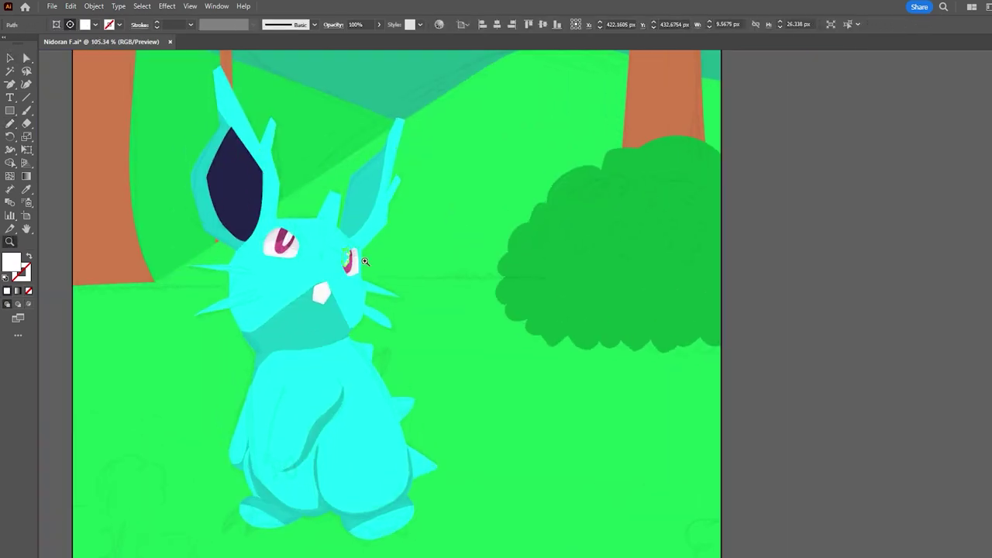
{"action": "key", "text": "ctrl+shift+a"}
{"action": "key", "text": "ctrl+1"}
{"action": "key", "text": "ctrl+z"}
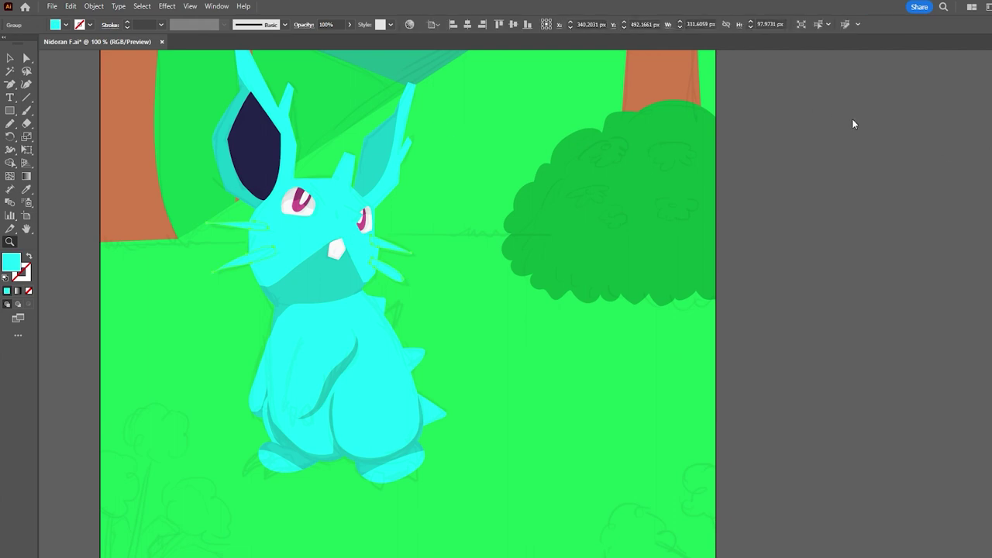
- Move a whisker anchor slightly with Direct Selection and fit the artboard in view
{"action": "scroll", "coordinate": [380, 279], "scroll_direction": "up", "scroll_amount": 3, "text": "alt"}
{"action": "key", "text": "a"}
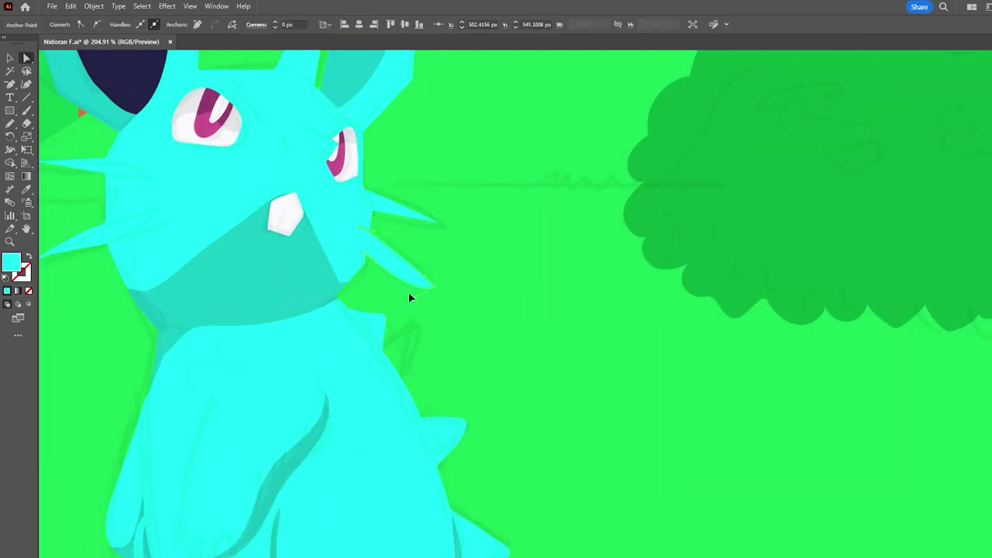
{"action": "left_click_drag", "start_coordinate": [443, 224], "coordinate": [445, 226]}
{"action": "scroll", "coordinate": [311, 271], "scroll_direction": "up", "scroll_amount": 2}
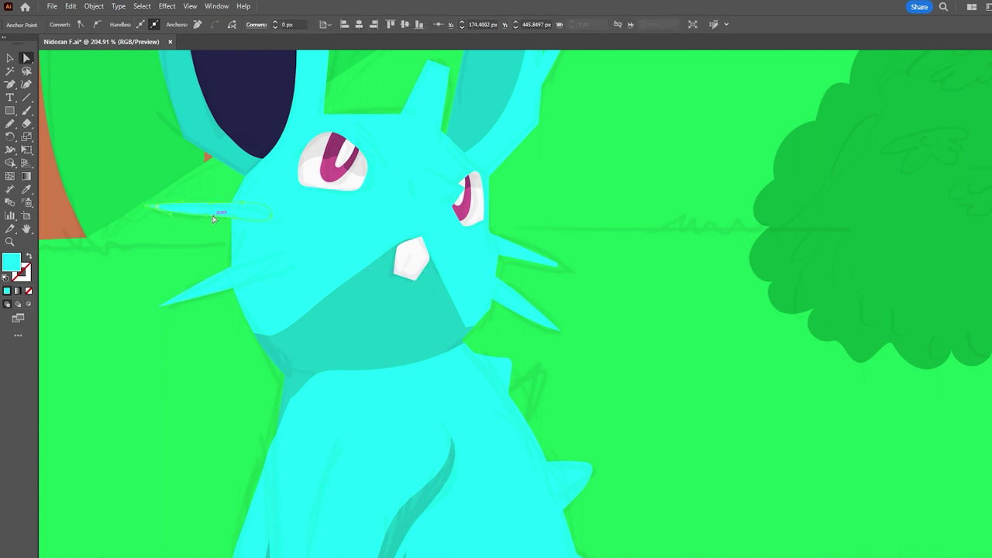
{"action": "key", "text": "ctrl+0"}
{"action": "scroll", "coordinate": [158, 203], "scroll_direction": "up", "scroll_amount": 5, "text": "alt"}
- Draw a new Pencil stroke along the lower-left whisker
{"action": "key", "text": "n"}
{"action": "mouse_move", "coordinate": [281, 259]}
{"action": "left_mouse_down"}
{"action": "mouse_move", "coordinate": [161, 302]}
{"action": "mouse_move", "coordinate": [283, 305]}
{"action": "left_mouse_up"}
{"action": "scroll", "coordinate": [192, 305], "scroll_direction": "up", "scroll_amount": 4}
{"action": "scroll", "coordinate": [328, 232], "scroll_direction": "down", "scroll_amount": 5}
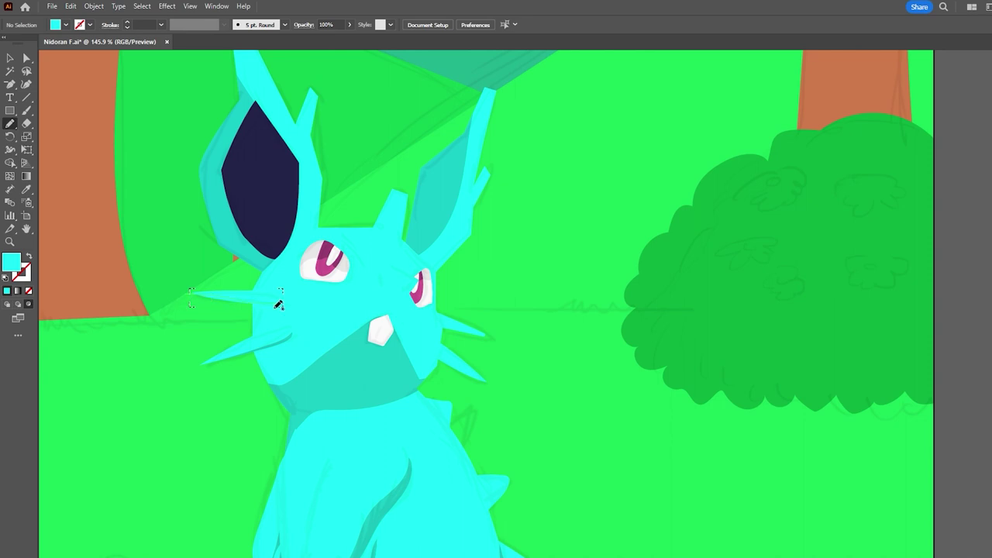
{"action": "scroll", "coordinate": [348, 284], "scroll_direction": "up", "scroll_amount": 5}
{"action": "scroll", "coordinate": [199, 251], "scroll_direction": "left", "scroll_amount": 3}
- Pull the whisker's starting anchor into the face, then deselect the path
{"action": "key", "text": "a"}
{"action": "left_click", "coordinate": [341, 277]}
{"action": "scroll", "coordinate": [342, 277], "scroll_direction": "down", "scroll_amount": 5}
{"action": "key", "text": "n"}
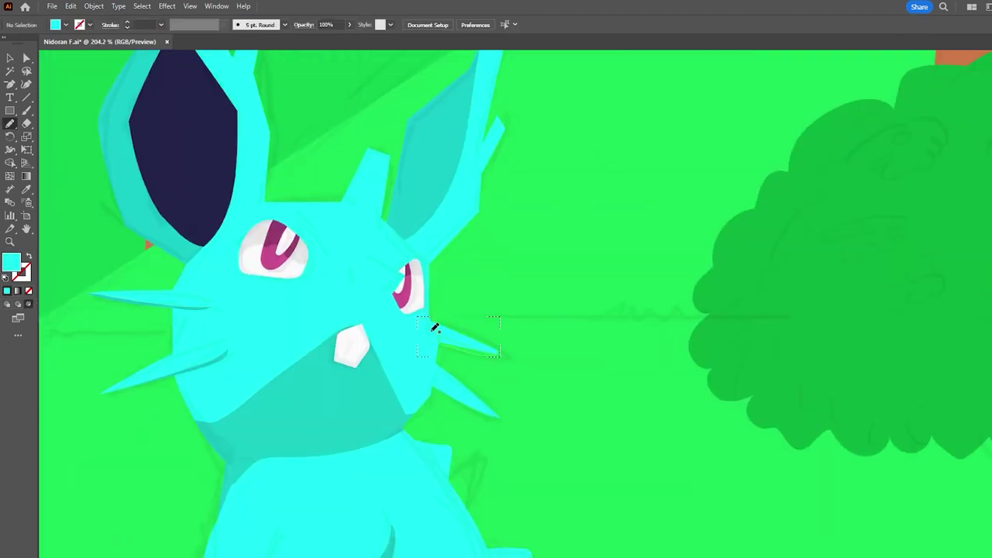
{"action": "scroll", "coordinate": [440, 341], "scroll_direction": "up", "scroll_amount": 3}
{"action": "key", "text": "a"}
{"action": "left_click_drag", "start_coordinate": [422, 286], "coordinate": [391, 289]}
{"action": "left_click", "coordinate": [445, 358]}
{"action": "scroll", "coordinate": [446, 358], "scroll_direction": "down", "scroll_amount": 4}
- Drag the right whisker's anchors inward to make it thinner
{"action": "key", "text": "a"}
{"action": "scroll", "coordinate": [391, 323], "scroll_direction": "up", "scroll_amount": 3}
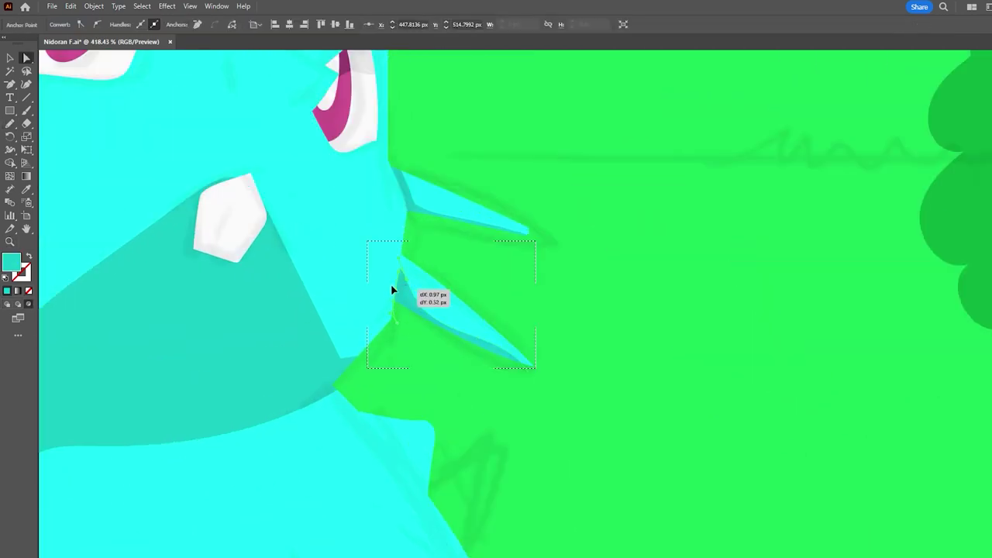
{"action": "left_click_drag", "start_coordinate": [447, 324], "coordinate": [536, 369]}
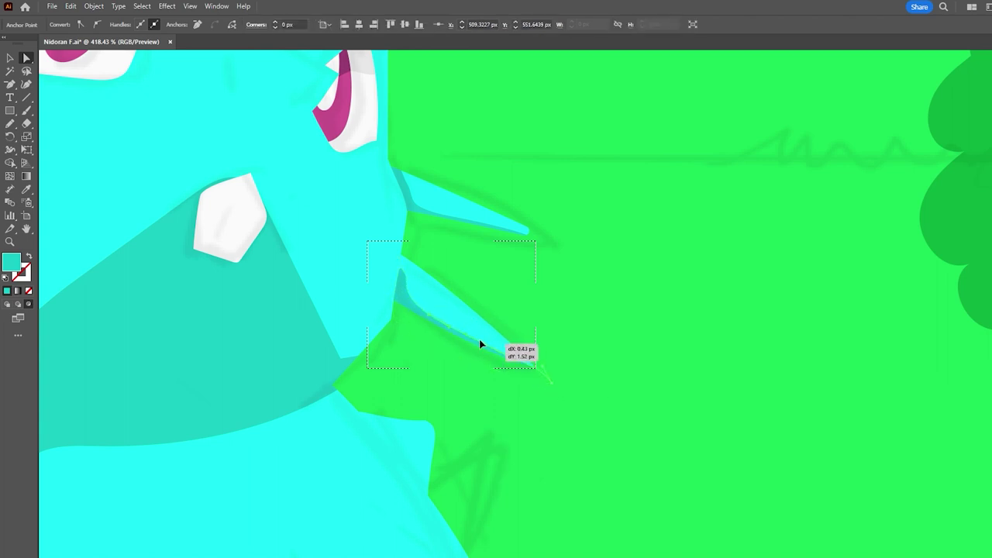
{"action": "left_click_drag", "start_coordinate": [481, 344], "coordinate": [368, 262]}
{"action": "scroll", "coordinate": [367, 261], "scroll_direction": "down", "scroll_amount": 1}
{"action": "scroll", "coordinate": [432, 259], "scroll_direction": "down", "scroll_amount": 4}
{"action": "key", "text": "n"}
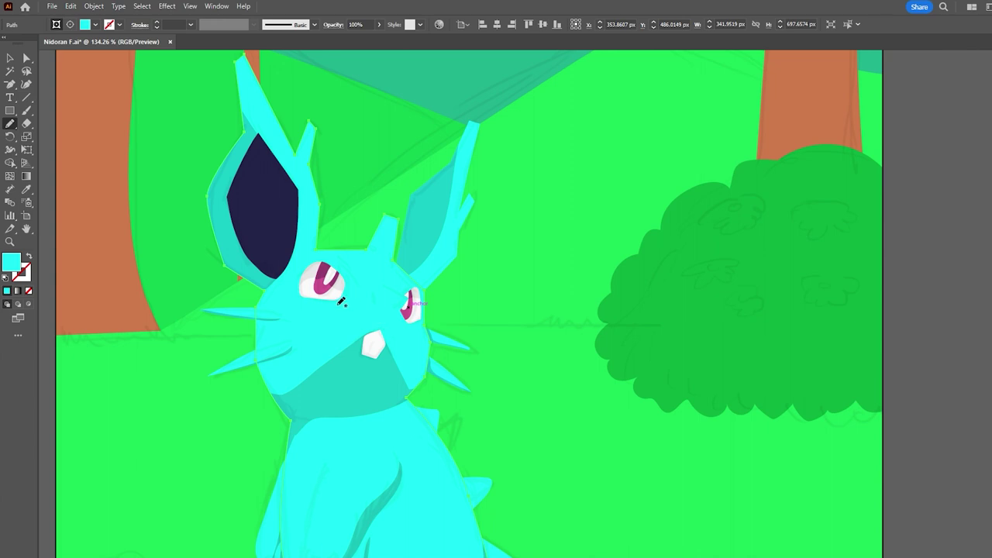
- Adjust anchors on the left eye's white and lower edge, then zoom out
{"action": "key", "text": "a"}
{"action": "left_click", "coordinate": [316, 299]}
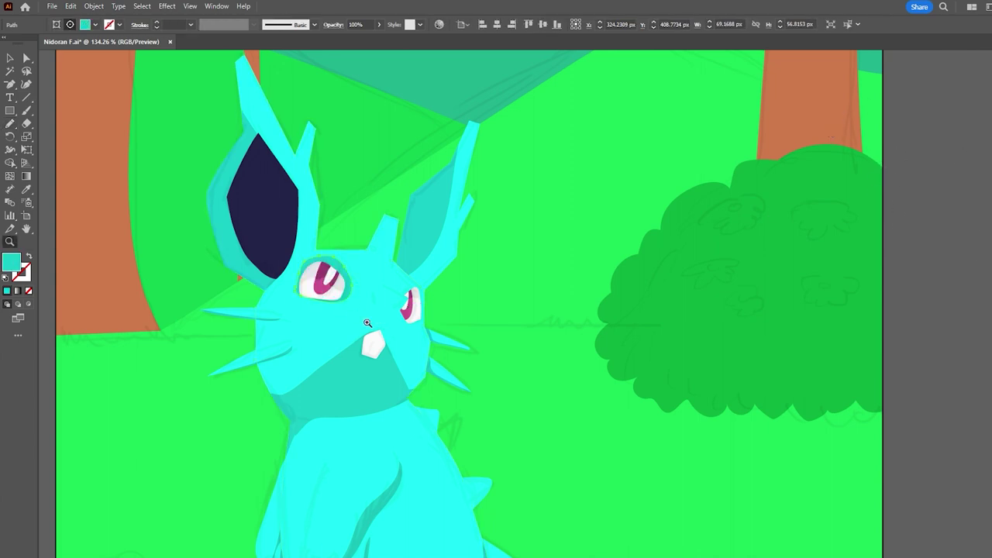
{"action": "scroll", "coordinate": [314, 300], "scroll_direction": "up", "scroll_amount": 3}
{"action": "left_click", "coordinate": [267, 280]}
{"action": "key", "text": "p"}
{"action": "key", "text": "z"}
{"action": "left_click_drag", "start_coordinate": [246, 159], "coordinate": [128, 286]}
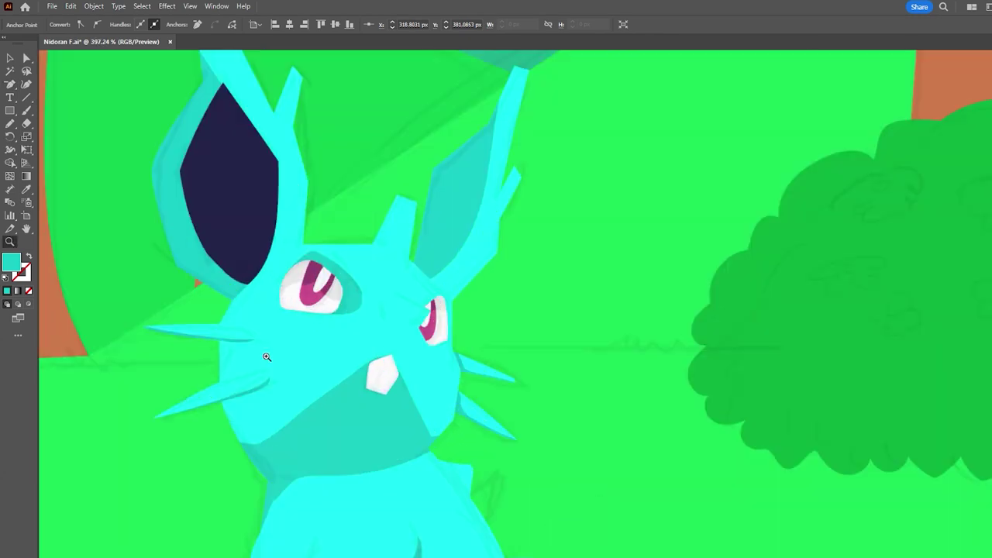
{"action": "scroll", "coordinate": [359, 315], "scroll_direction": "up", "scroll_amount": 2}
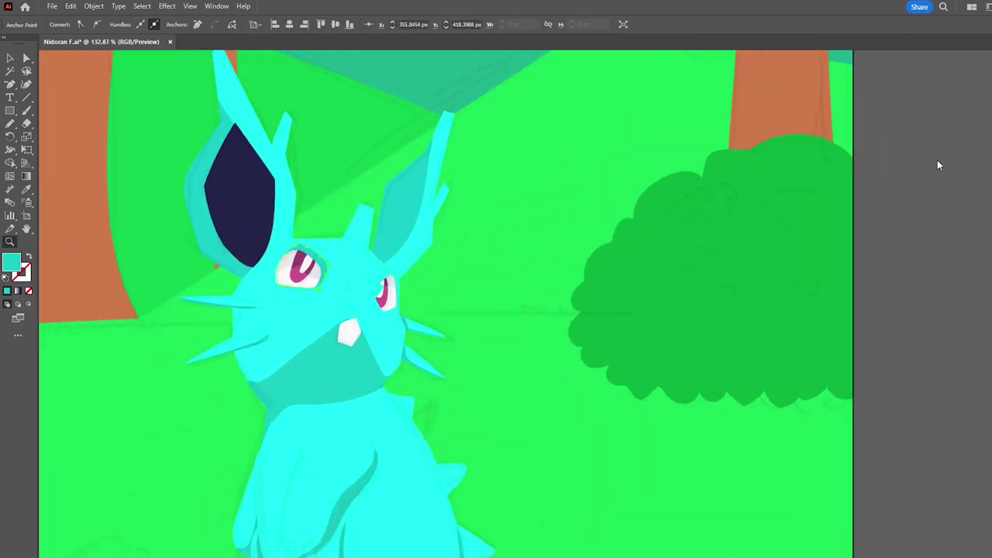
{"action": "key", "text": "n"}
{"action": "key", "text": "z"}
{"action": "scroll", "coordinate": [890, 151], "scroll_direction": "down", "scroll_amount": 5}
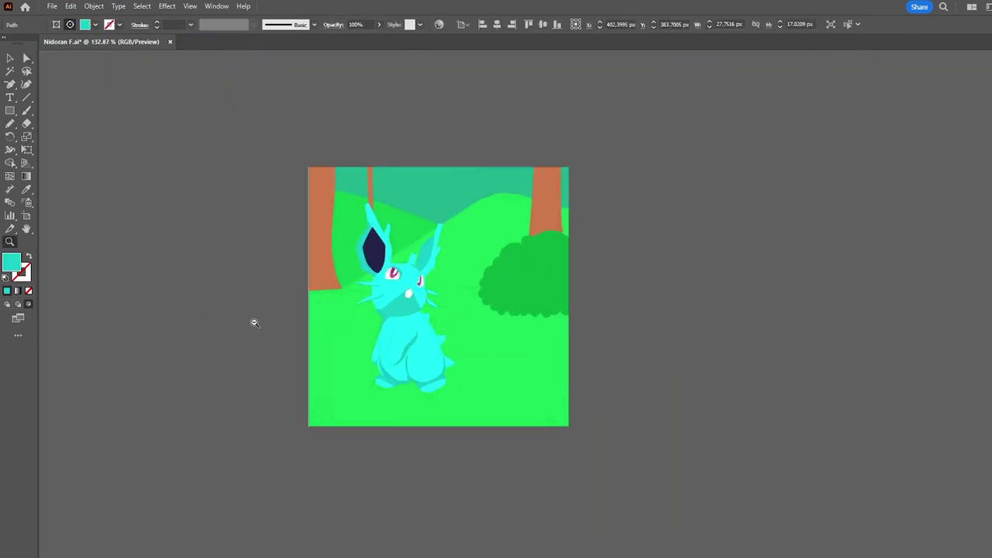
- Reshape the spike on the rabbit's back by dragging its anchor
{"action": "scroll", "coordinate": [253, 321], "scroll_direction": "up", "scroll_amount": 3}
{"action": "key", "text": "n"}
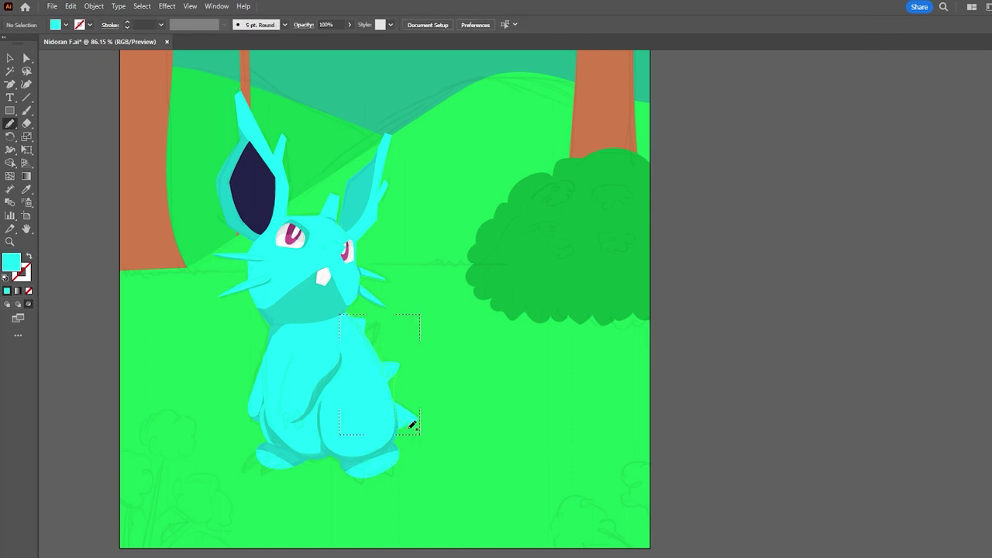
{"action": "key", "text": "a"}
{"action": "scroll", "coordinate": [386, 397], "scroll_direction": "up", "scroll_amount": 5}
{"action": "left_click_drag", "start_coordinate": [420, 300], "coordinate": [432, 269]}
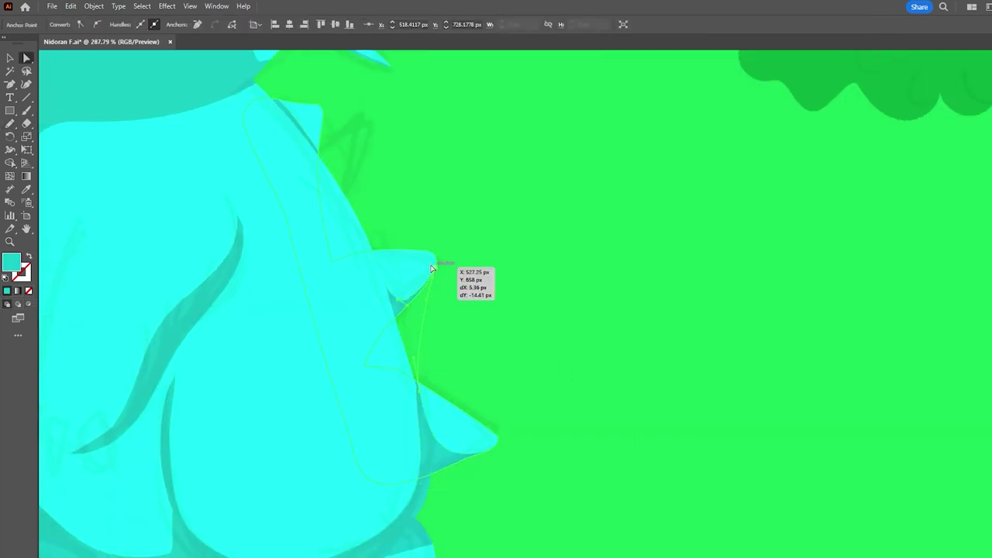
{"action": "scroll", "coordinate": [343, 237], "scroll_direction": "down", "scroll_amount": 3}
{"action": "scroll", "coordinate": [427, 273], "scroll_direction": "down", "scroll_amount": 3}
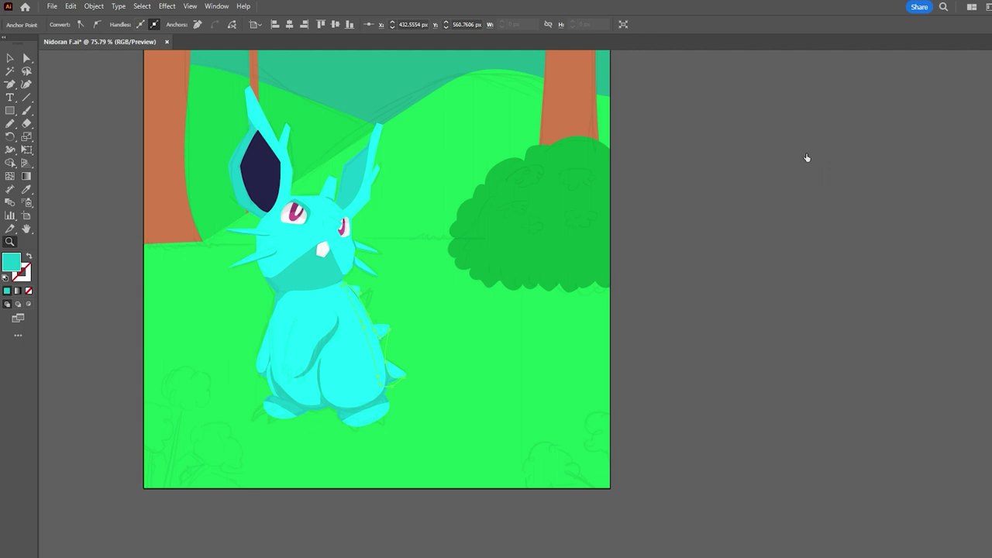
- Draw a white claw at the left foot and duplicate it beside the first
{"action": "key", "text": "p"}
{"action": "scroll", "coordinate": [255, 425], "scroll_direction": "up", "scroll_amount": 4}
{"action": "left_click", "coordinate": [243, 415]}
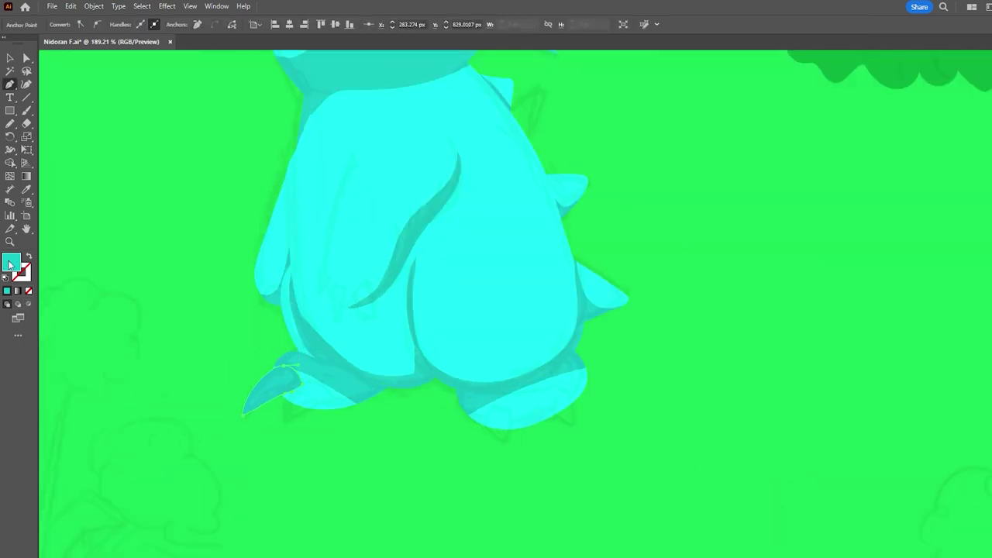
{"action": "left_click_drag", "start_coordinate": [291, 397], "coordinate": [327, 402]}
{"action": "scroll", "coordinate": [204, 426], "scroll_direction": "down", "scroll_amount": 4}
{"action": "scroll", "coordinate": [182, 370], "scroll_direction": "up", "scroll_amount": 6}
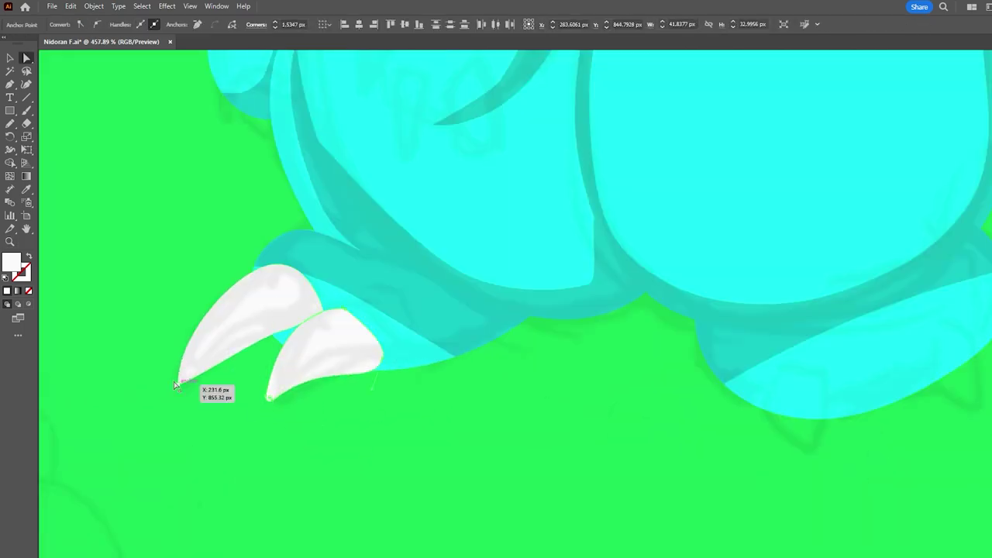
{"action": "scroll", "coordinate": [182, 370], "scroll_direction": "down", "scroll_amount": 5}
{"action": "scroll", "coordinate": [287, 450], "scroll_direction": "up", "scroll_amount": 3}
- Draw a claw on the right foot with the Pencil
{"action": "key", "text": "n"}
{"action": "left_click_drag", "start_coordinate": [381, 361], "coordinate": [333, 404]}
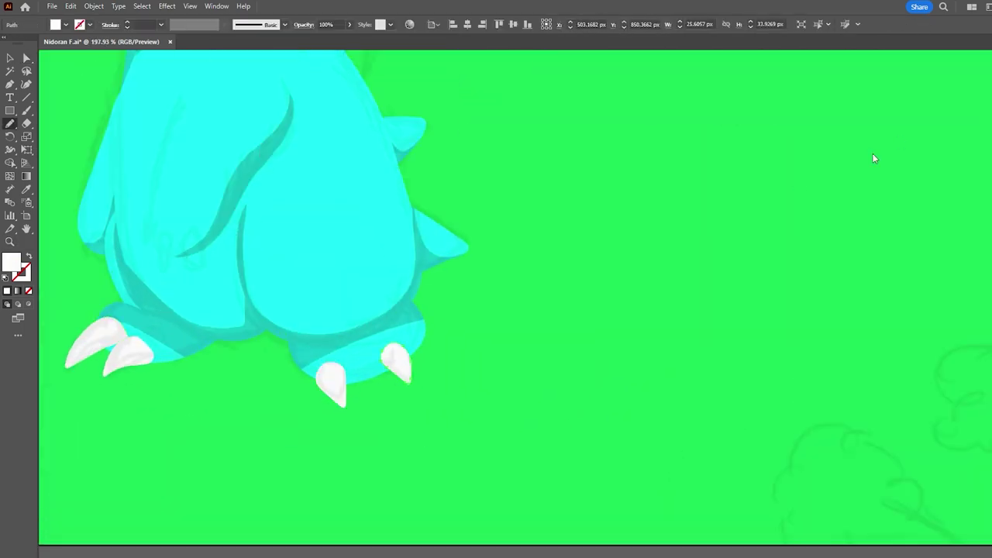
{"action": "scroll", "coordinate": [499, 411], "scroll_direction": "down", "scroll_amount": 4}
{"action": "scroll", "coordinate": [479, 339], "scroll_direction": "up", "scroll_amount": 2}
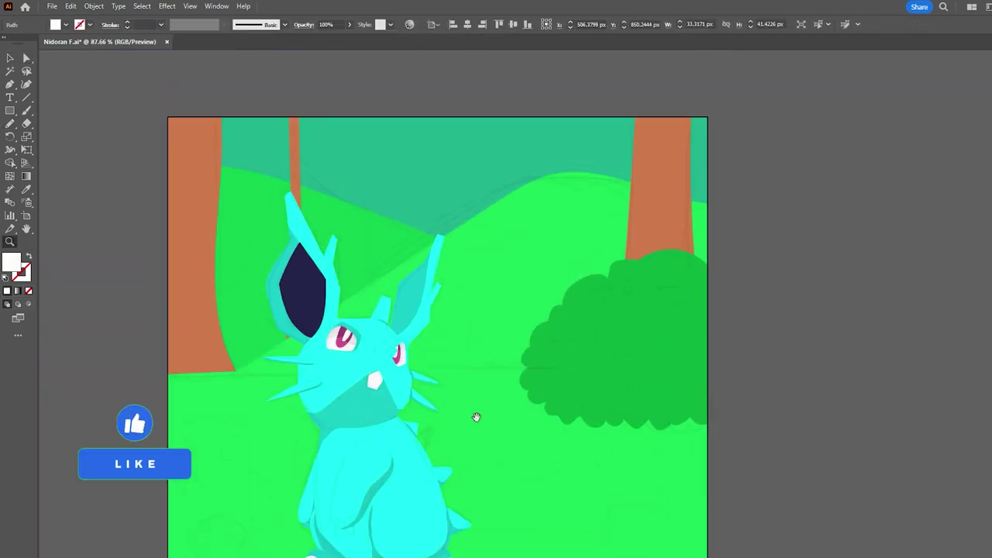
{"action": "scroll", "coordinate": [339, 359], "scroll_direction": "up", "scroll_amount": 3}
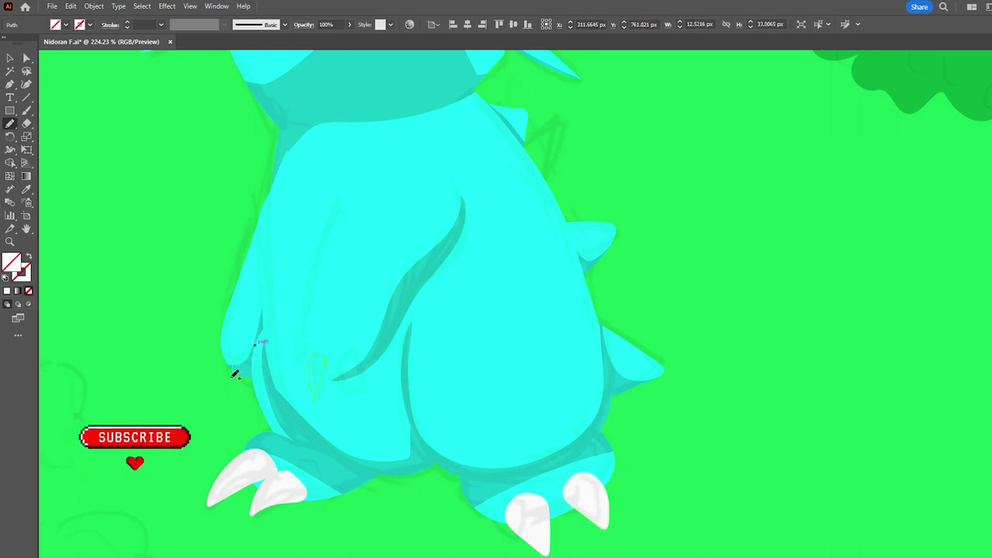
{"action": "scroll", "coordinate": [242, 361], "scroll_direction": "up", "scroll_amount": 5}
- Select the middle paw claw and fit the whole artboard in view
{"action": "key", "text": "a"}
{"action": "scroll", "coordinate": [232, 341], "scroll_direction": "up", "scroll_amount": 3}
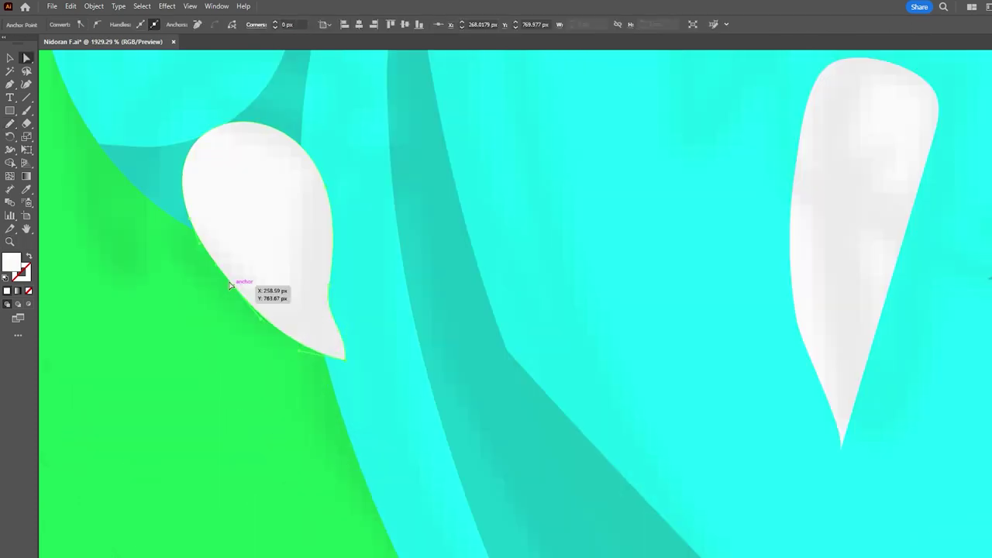
{"action": "scroll", "coordinate": [233, 310], "scroll_direction": "down", "scroll_amount": 8}
{"action": "scroll", "coordinate": [317, 348], "scroll_direction": "up", "scroll_amount": 5}
{"action": "left_click", "coordinate": [422, 384]}
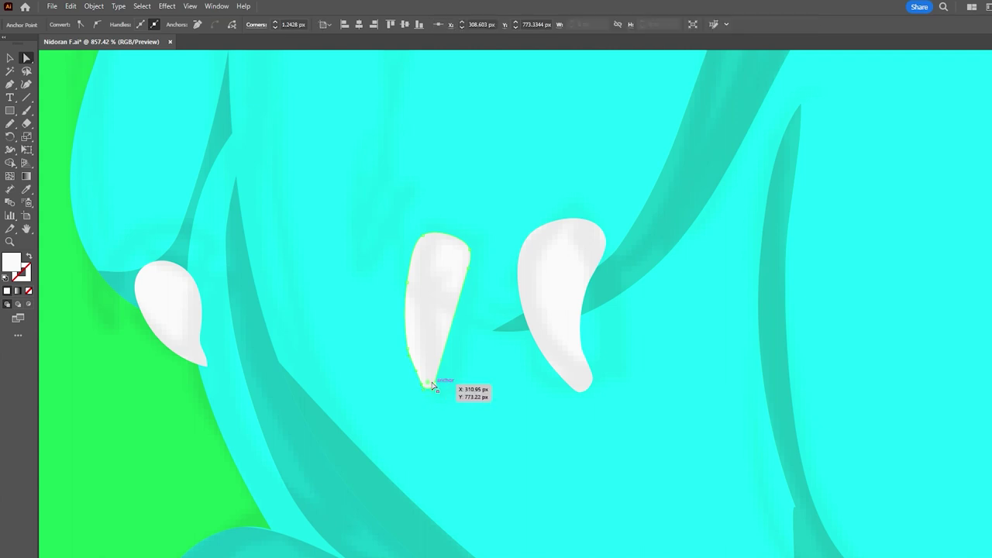
{"action": "key", "text": "ctrl+0"}
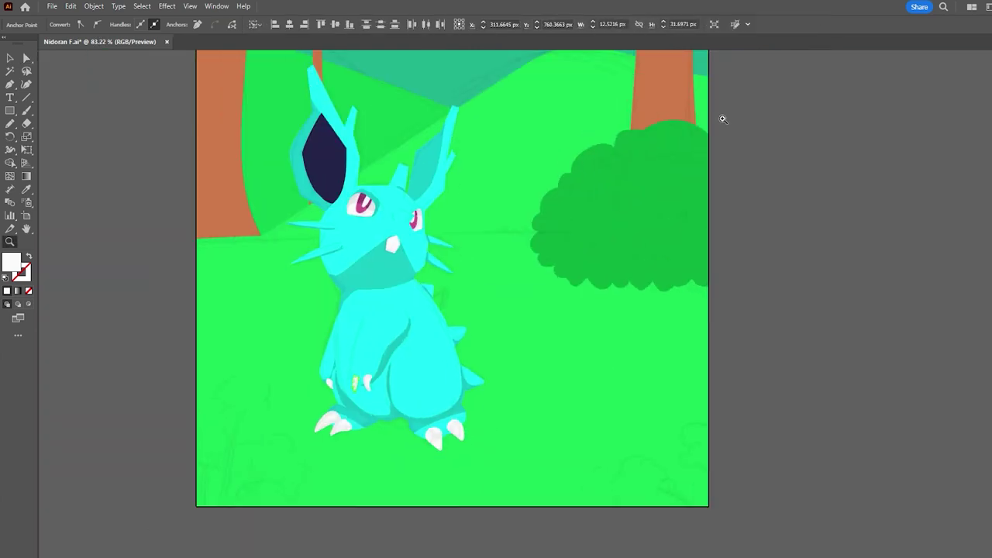
{"action": "scroll", "coordinate": [860, 245], "scroll_direction": "up", "scroll_amount": 3}
- Hide the rabbit and paint dark green Blob Brush grass at the left trunk base and up the hill edge
{"action": "scroll", "coordinate": [912, 182], "scroll_direction": "down", "scroll_amount": 2}
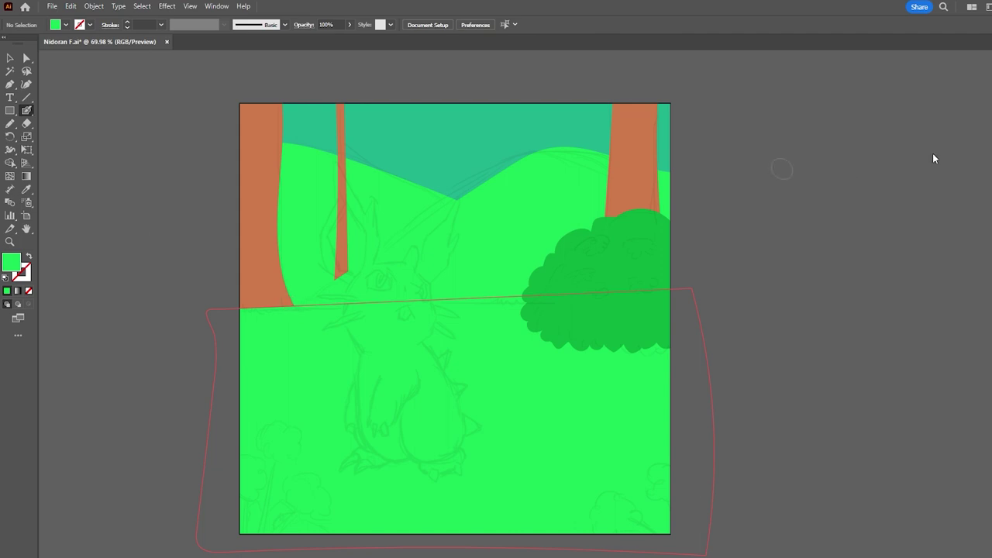
{"action": "left_click_drag", "start_coordinate": [934, 158], "coordinate": [845, 216]}
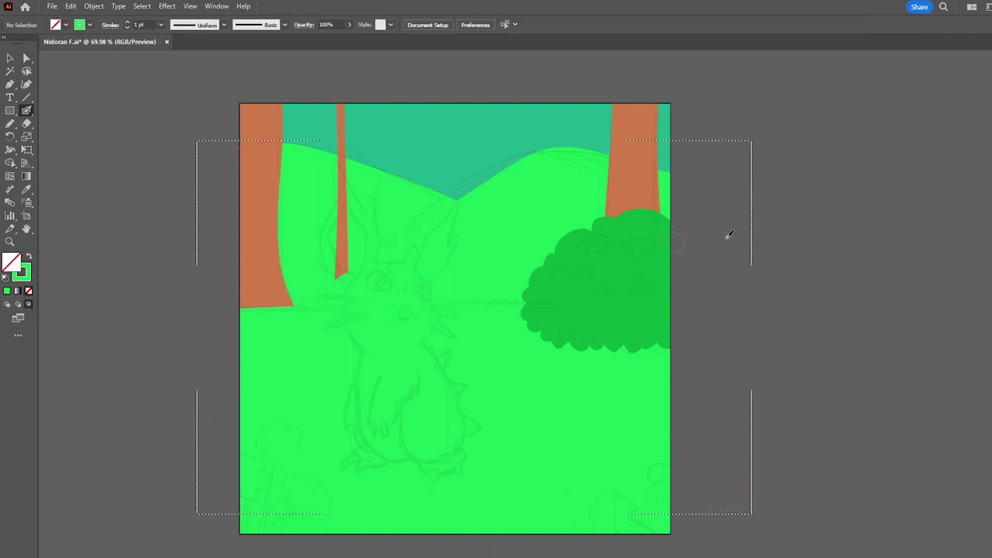
{"action": "left_click_drag", "start_coordinate": [289, 260], "coordinate": [317, 329]}
{"action": "left_click_drag", "start_coordinate": [281, 259], "coordinate": [335, 298]}
{"action": "mouse_move", "coordinate": [341, 263]}
{"action": "left_mouse_down"}
{"action": "mouse_move", "coordinate": [402, 243]}
{"action": "mouse_move", "coordinate": [453, 200]}
{"action": "left_mouse_up"}
{"action": "mouse_move", "coordinate": [283, 271]}
{"action": "left_mouse_down"}
{"action": "mouse_move", "coordinate": [310, 239]}
{"action": "mouse_move", "coordinate": [425, 218]}
{"action": "mouse_move", "coordinate": [453, 200]}
{"action": "left_mouse_up"}
{"action": "mouse_move", "coordinate": [279, 252]}
{"action": "left_mouse_down"}
{"action": "mouse_move", "coordinate": [272, 237]}
{"action": "mouse_move", "coordinate": [456, 208]}
{"action": "left_mouse_up"}
- Undo the spiky grass, deselect, and try then undo two dark-green strokes near the left trunk
{"action": "key", "text": "ctrl+z"}
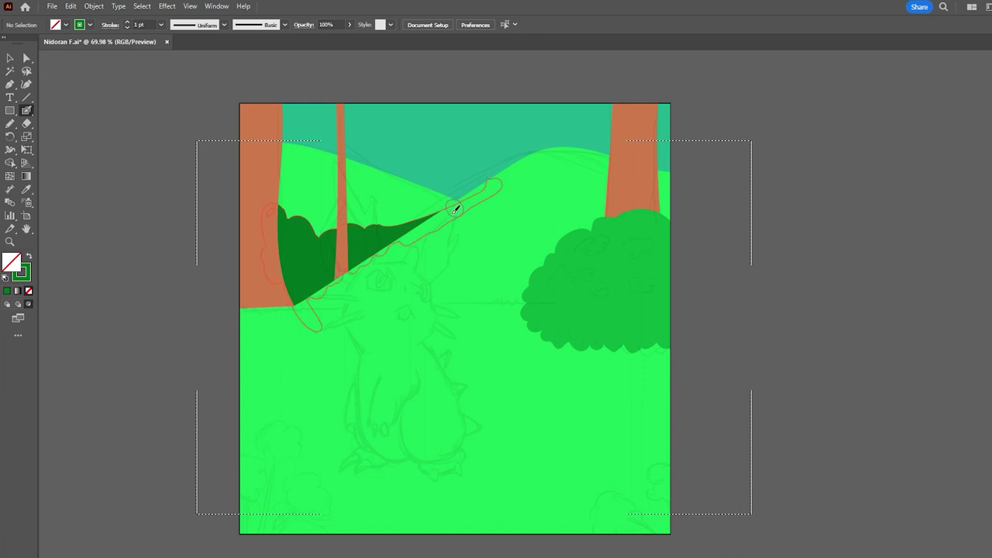
{"action": "key", "text": "a"}
{"action": "left_click", "coordinate": [493, 314]}
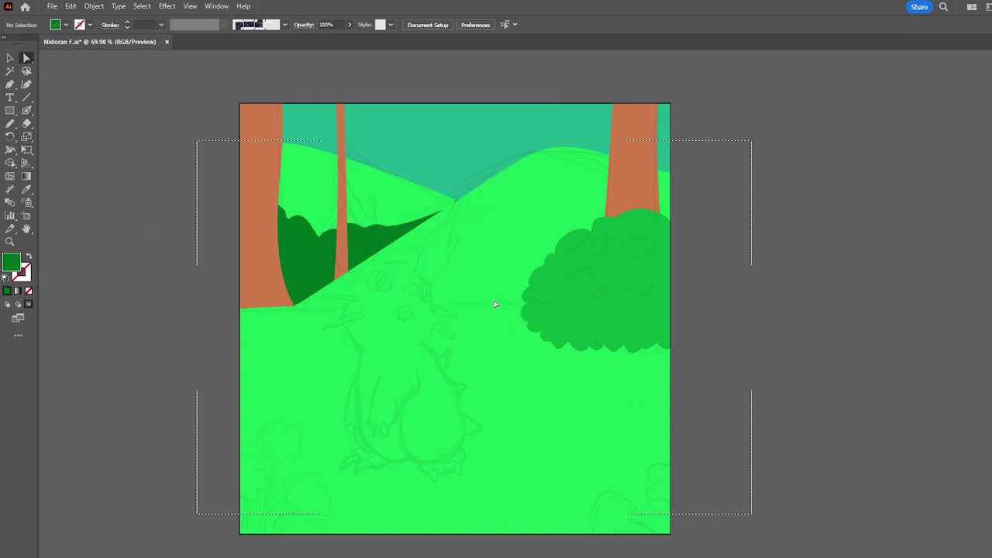
{"action": "key", "text": "shift+b"}
{"action": "mouse_move", "coordinate": [273, 164]}
{"action": "left_mouse_down"}
{"action": "mouse_move", "coordinate": [318, 194]}
{"action": "mouse_move", "coordinate": [387, 198]}
{"action": "left_mouse_up"}
{"action": "key", "text": "ctrl+z"}
{"action": "key", "text": "ctrl+z"}
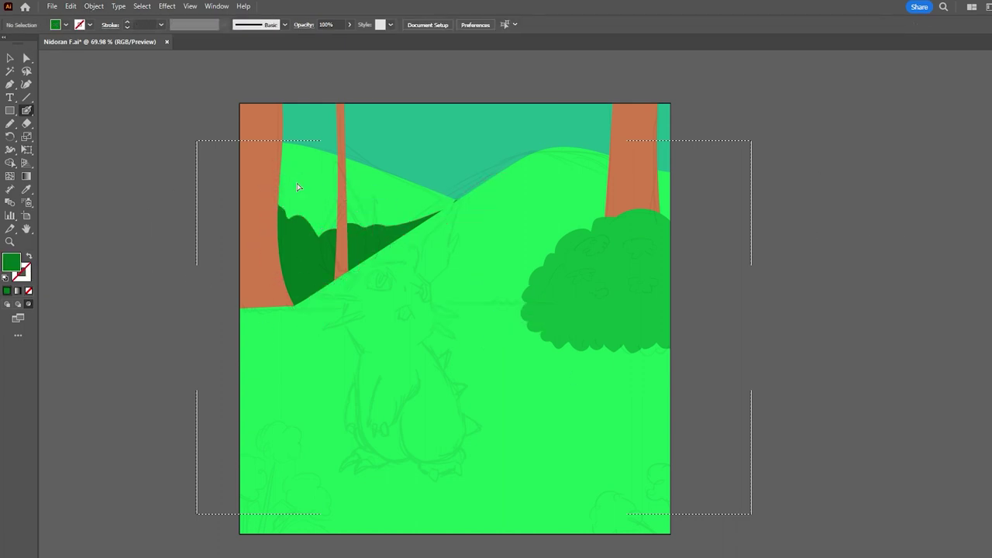
{"action": "left_click_drag", "start_coordinate": [281, 144], "coordinate": [259, 240]}
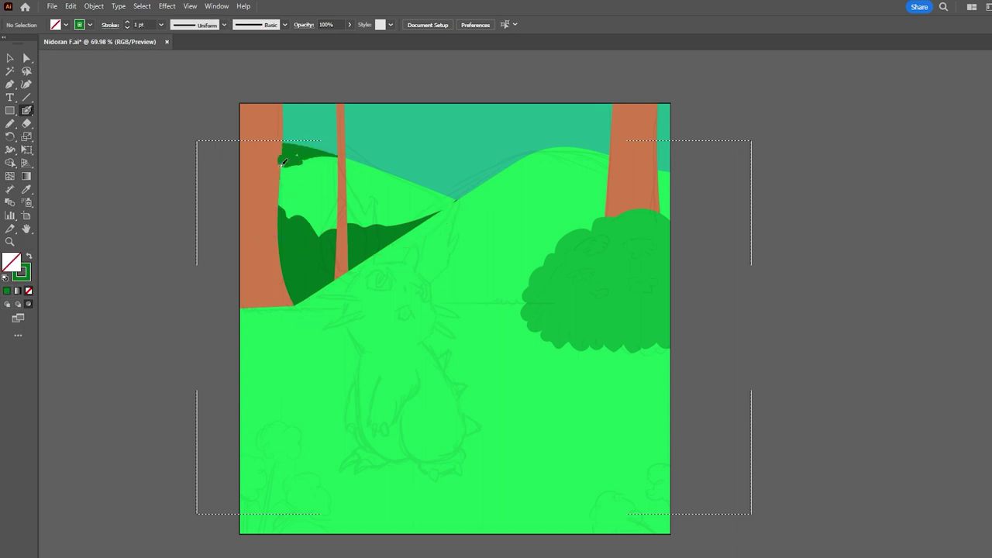
{"action": "key", "text": "ctrl+z"}
- Paint a dark-green shadow along the bush's left edge with bumps and a strip, erasing strays
{"action": "left_click", "coordinate": [349, 309]}
{"action": "key", "text": "shift+x"}
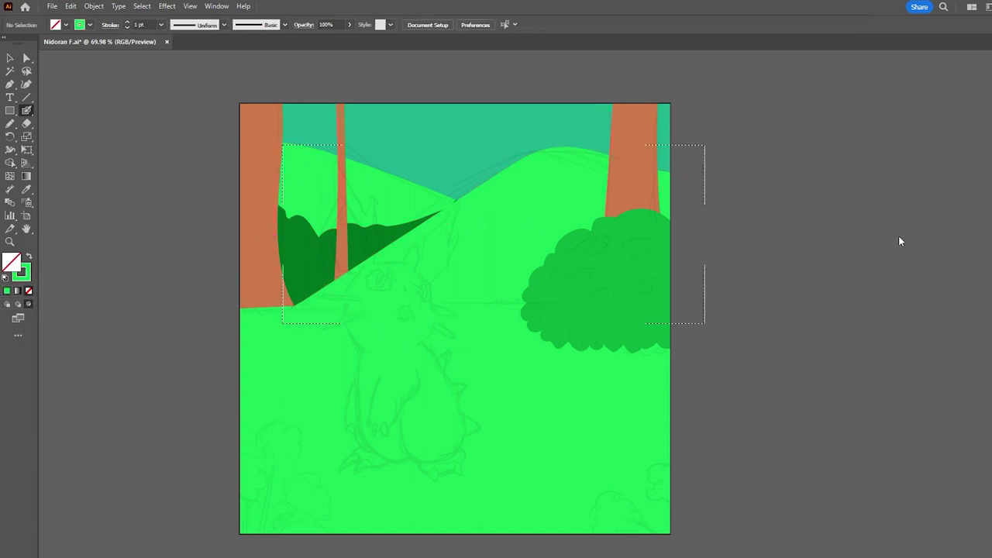
{"action": "mouse_move", "coordinate": [540, 310]}
{"action": "left_mouse_down"}
{"action": "mouse_move", "coordinate": [525, 292]}
{"action": "mouse_move", "coordinate": [612, 200]}
{"action": "mouse_move", "coordinate": [523, 269]}
{"action": "mouse_move", "coordinate": [463, 298]}
{"action": "mouse_move", "coordinate": [539, 244]}
{"action": "left_mouse_up"}
{"action": "mouse_move", "coordinate": [384, 302]}
{"action": "left_mouse_down"}
{"action": "mouse_move", "coordinate": [299, 303]}
{"action": "mouse_move", "coordinate": [317, 287]}
{"action": "left_mouse_up"}
{"action": "scroll", "coordinate": [414, 348], "scroll_direction": "down", "scroll_amount": 1}
{"action": "scroll", "coordinate": [414, 348], "scroll_direction": "up", "scroll_amount": 2}
{"action": "key", "text": "shift+e"}
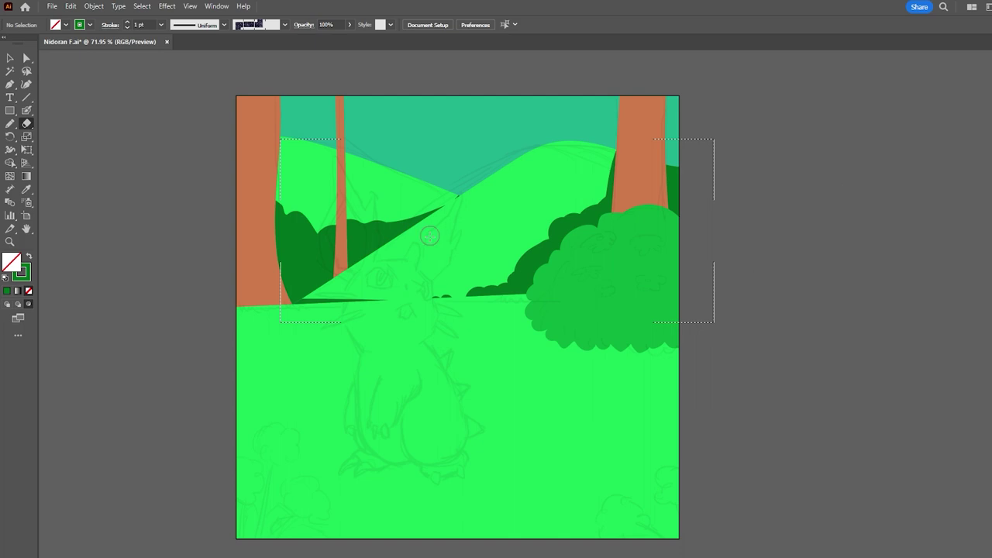
{"action": "key", "text": "shift+b"}
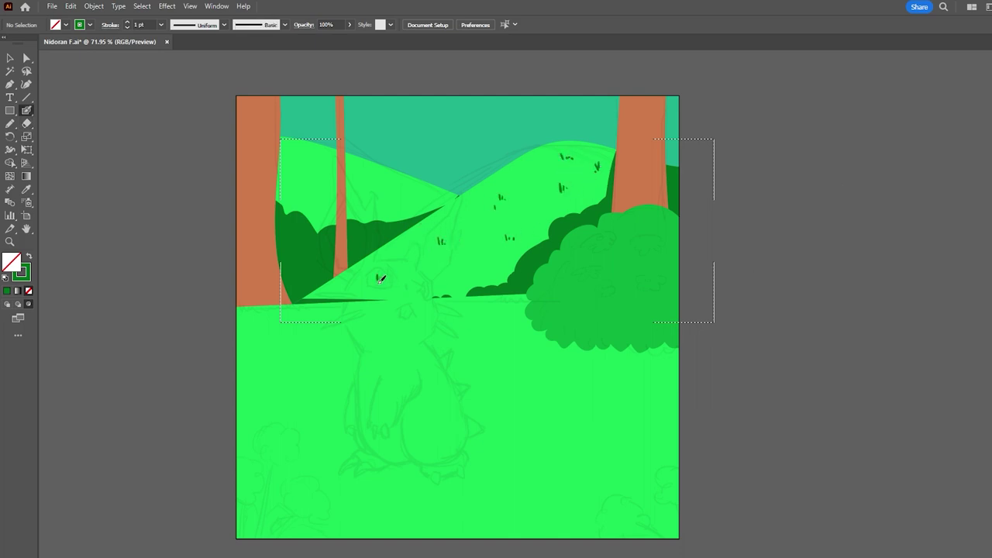
{"action": "key", "text": "ctrl+a"}
{"action": "key", "text": "ctrl+shift+a"}
{"action": "key", "text": "shift+x"}
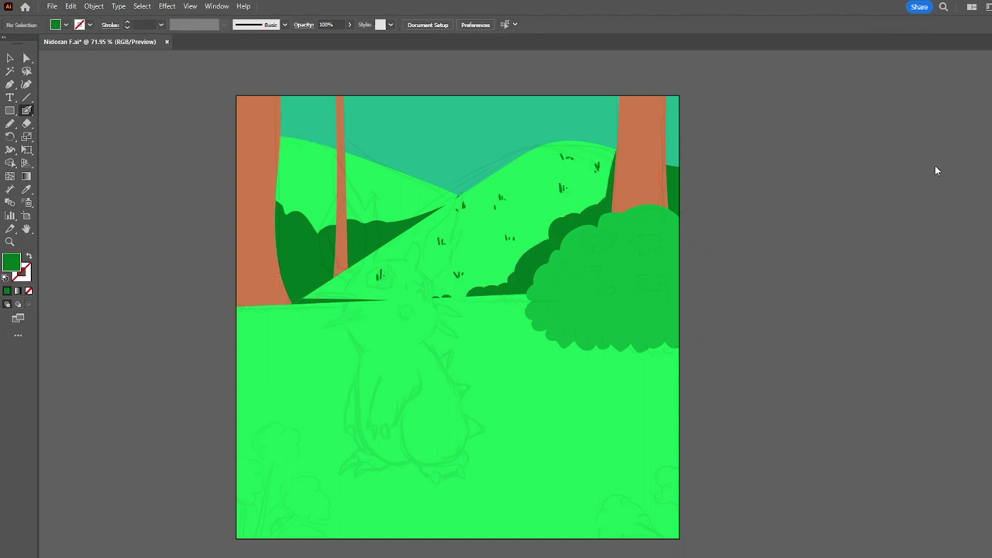
{"action": "scroll", "coordinate": [354, 380], "scroll_direction": "down", "scroll_amount": 2}
- Paint dark-green bushes at the bottom-left and bottom-right plus a band below the right bush
{"action": "key", "text": "shift+x"}
{"action": "left_click_drag", "start_coordinate": [233, 399], "coordinate": [388, 450]}
{"action": "left_click_drag", "start_coordinate": [644, 364], "coordinate": [555, 442]}
{"action": "mouse_move", "coordinate": [659, 267]}
{"action": "left_mouse_down"}
{"action": "mouse_move", "coordinate": [480, 245]}
{"action": "mouse_move", "coordinate": [289, 259]}
{"action": "left_mouse_up"}
{"action": "mouse_move", "coordinate": [229, 349]}
{"action": "left_mouse_down"}
{"action": "mouse_move", "coordinate": [435, 434]}
{"action": "mouse_move", "coordinate": [349, 364]}
{"action": "left_mouse_up"}
{"action": "left_click_drag", "start_coordinate": [434, 369], "coordinate": [518, 361]}
{"action": "mouse_move", "coordinate": [550, 314]}
{"action": "left_mouse_down"}
{"action": "mouse_move", "coordinate": [663, 283]}
{"action": "mouse_move", "coordinate": [713, 299]}
{"action": "left_mouse_up"}
- Add a right-side band, darken the gap beside Nidoran, and thicken shadows under it
{"action": "left_click_drag", "start_coordinate": [174, 277], "coordinate": [274, 308]}
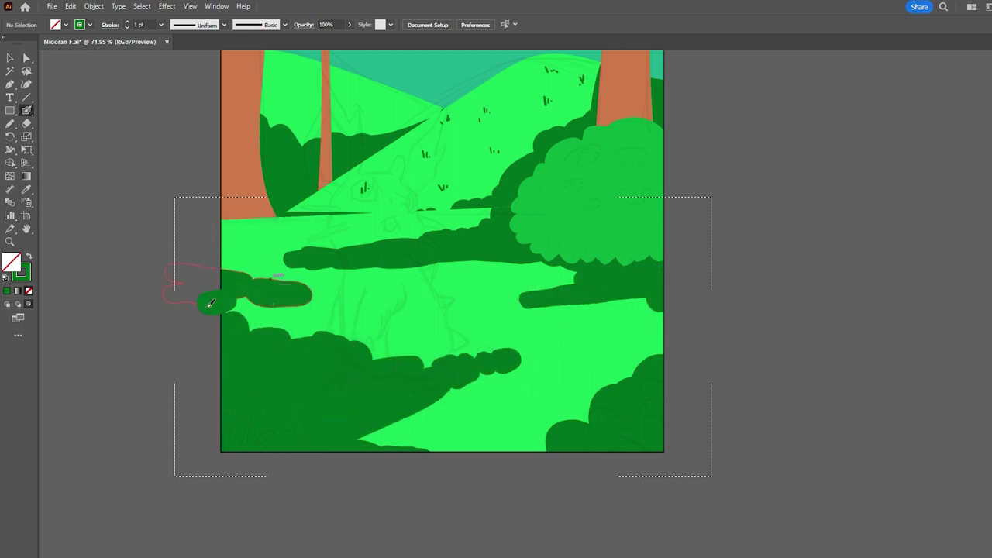
{"action": "mouse_move", "coordinate": [271, 329]}
{"action": "left_mouse_down"}
{"action": "mouse_move", "coordinate": [306, 318]}
{"action": "mouse_move", "coordinate": [229, 294]}
{"action": "left_mouse_up"}
{"action": "left_click_drag", "start_coordinate": [430, 347], "coordinate": [624, 335]}
{"action": "mouse_move", "coordinate": [476, 385]}
{"action": "left_mouse_down"}
{"action": "mouse_move", "coordinate": [543, 393]}
{"action": "mouse_move", "coordinate": [495, 400]}
{"action": "left_mouse_up"}
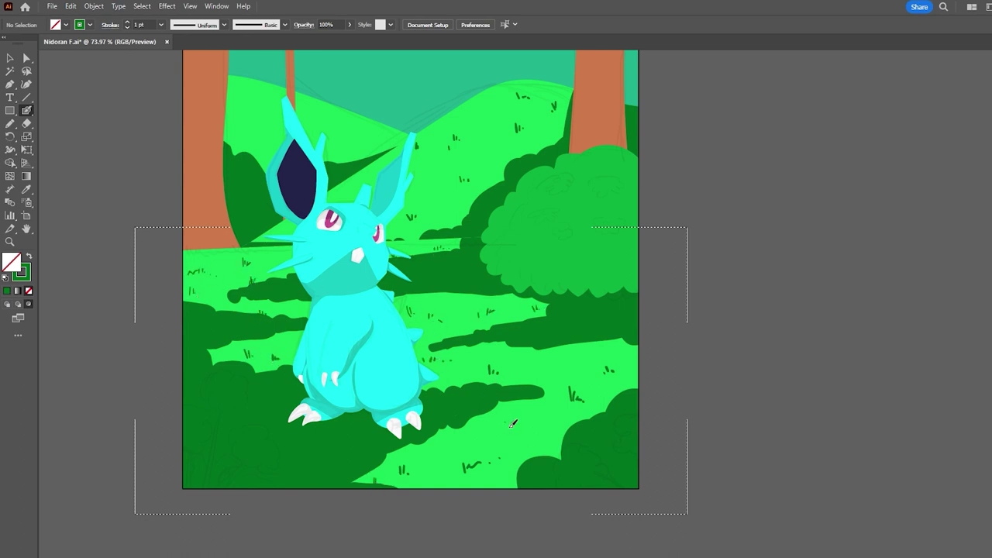
- Select the shadow group and Blob Brush more dark-green shadow onto the band beside the right bush
{"action": "key", "text": "ctrl+minus"}
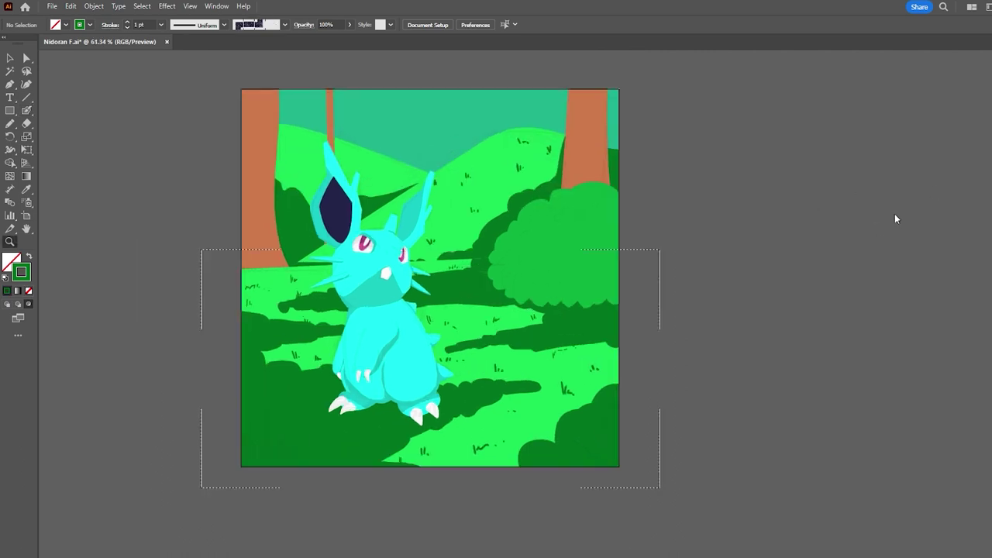
{"action": "key", "text": "ctrl+z"}
{"action": "left_click", "coordinate": [984, 300]}
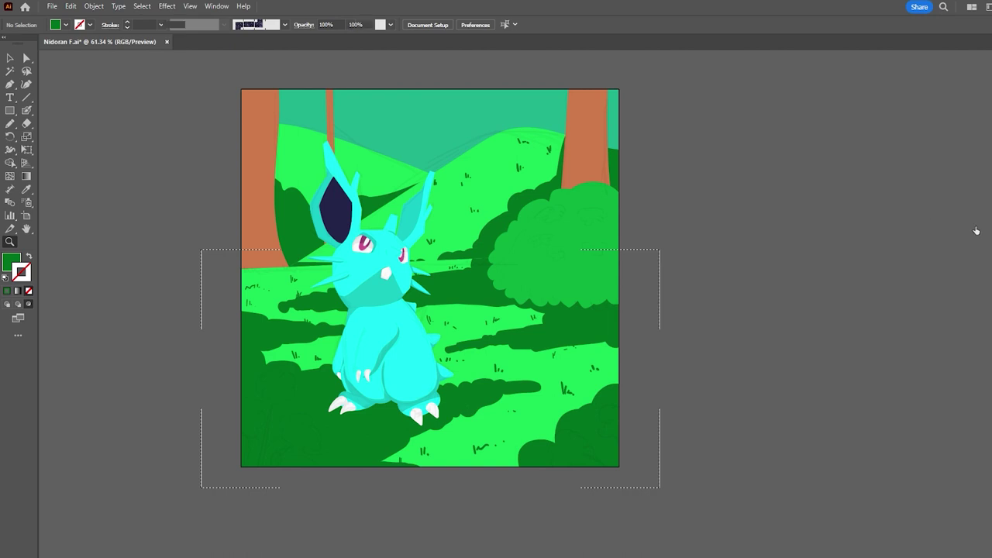
{"action": "key", "text": "ctrl+a"}
{"action": "key", "text": "shift+b"}
{"action": "key", "text": "ctrl+shift+a"}
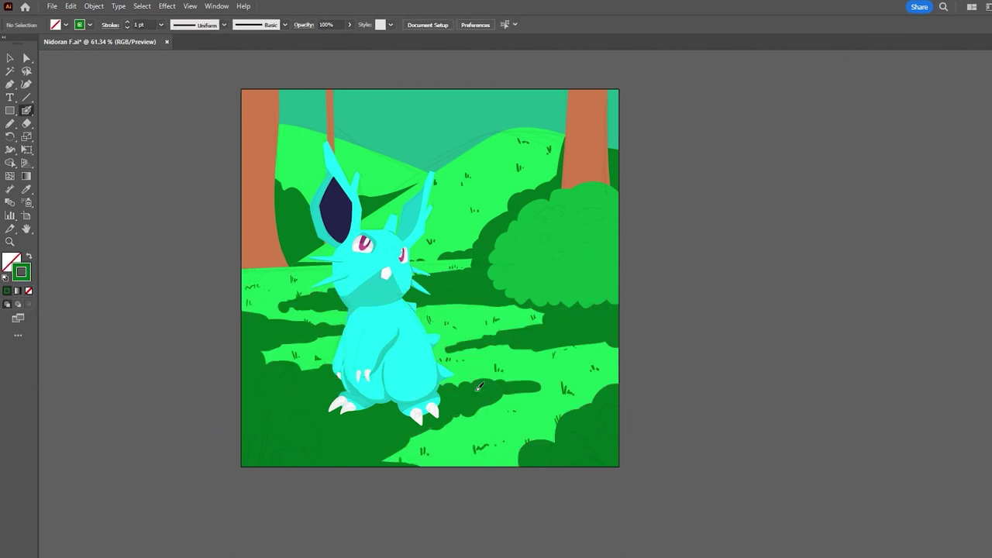
{"action": "key", "text": "shift+x"}
{"action": "key", "text": "shift+x"}
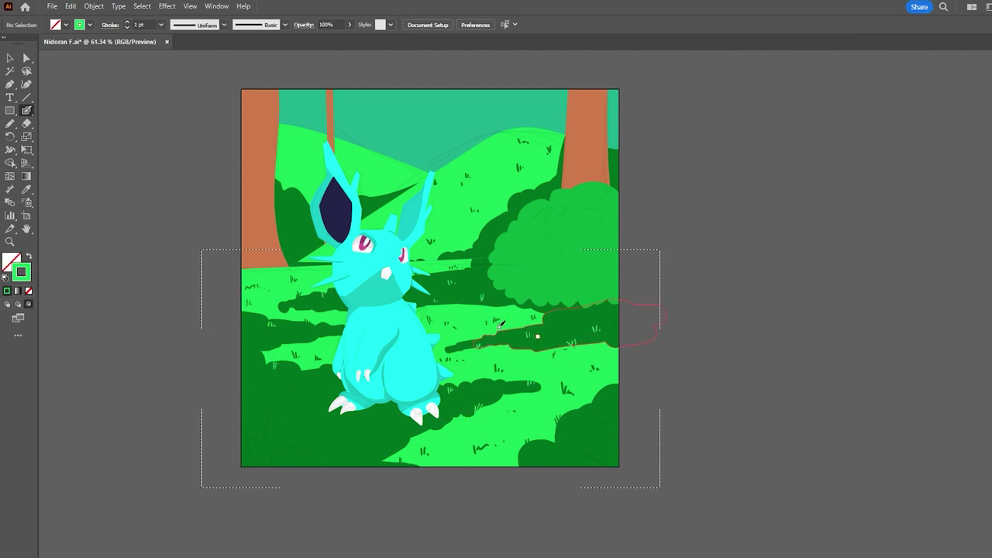
- Zoom in and set a green stroke with no fill
{"action": "key", "text": "z"}
{"action": "scroll", "coordinate": [497, 310], "scroll_direction": "down", "scroll_amount": 2}
{"action": "key", "text": "shift+x"}
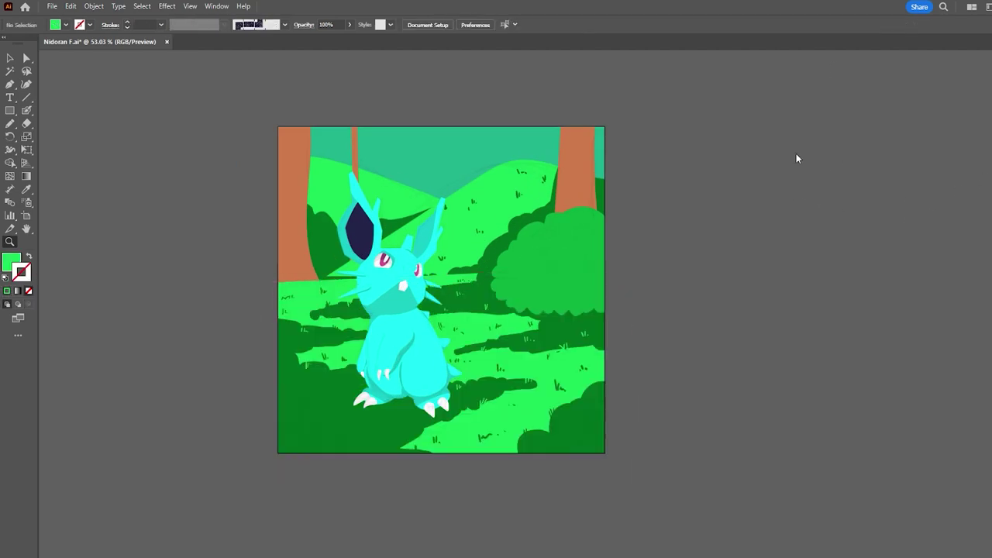
{"action": "key", "text": "shift+x"}
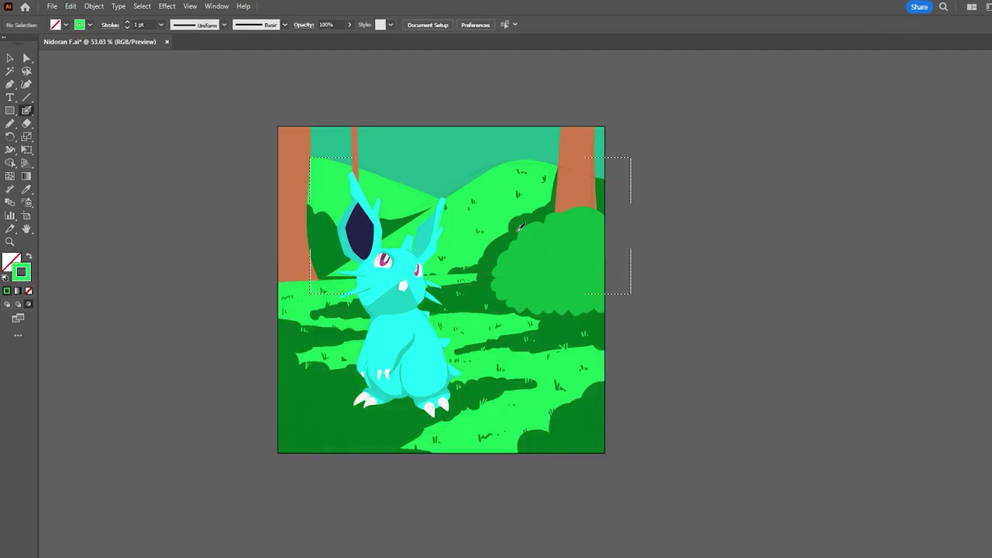
{"action": "scroll", "coordinate": [495, 231], "scroll_direction": "down", "scroll_amount": 1}
{"action": "key", "text": "shift+x"}
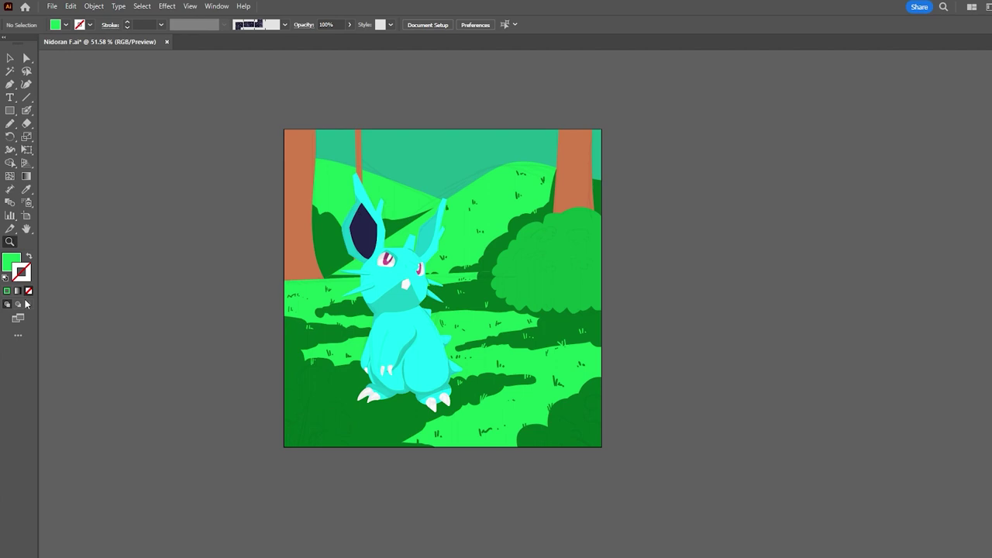
{"action": "key", "text": "shift+x"}
- Draw a trial Paintbrush loop over Nidoran's left ear, undoing and redoing it
{"action": "key", "text": "b"}
{"action": "left_click_drag", "start_coordinate": [477, 184], "coordinate": [329, 267]}
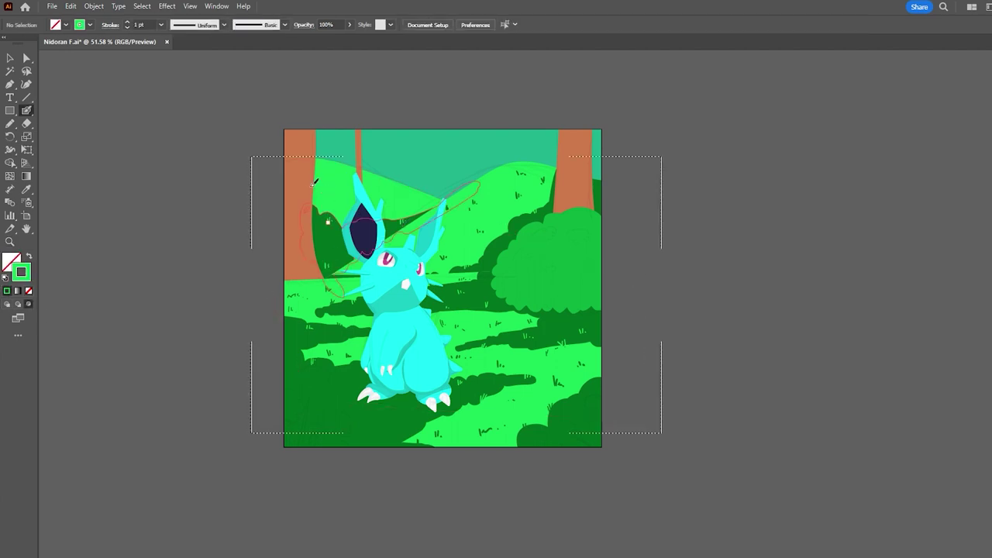
{"action": "left_click_drag", "start_coordinate": [307, 164], "coordinate": [309, 166]}
{"action": "key", "text": "ctrl+z"}
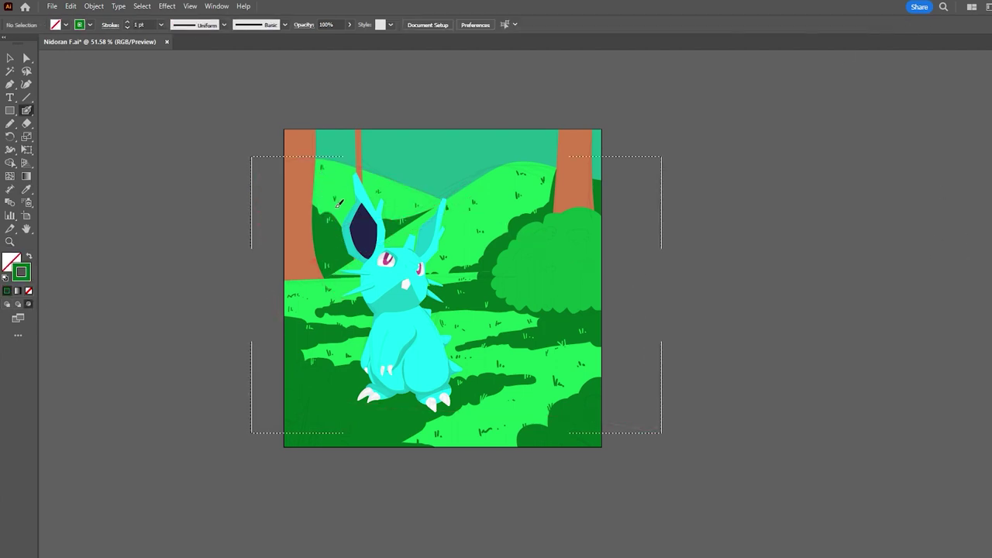
{"action": "key", "text": "ctrl+shift+z"}
- Zoom to about 60%, remove the ear stroke, and paint an orange blob at the trunk top
{"action": "key", "text": "z"}
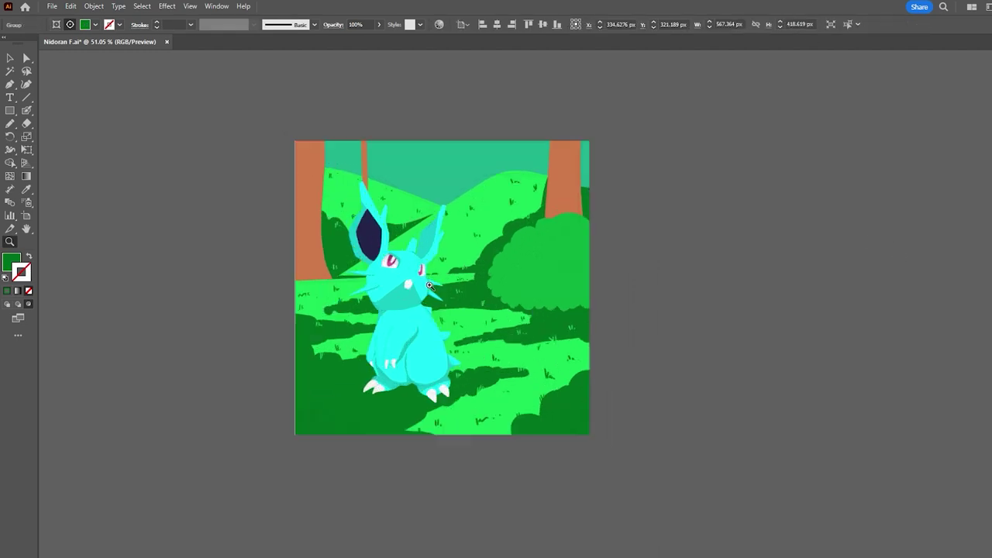
{"action": "left_click_drag", "start_coordinate": [337, 287], "coordinate": [390, 219]}
{"action": "key", "text": "ctrl+z"}
{"action": "key", "text": "ctrl+z"}
{"action": "key", "text": "b"}
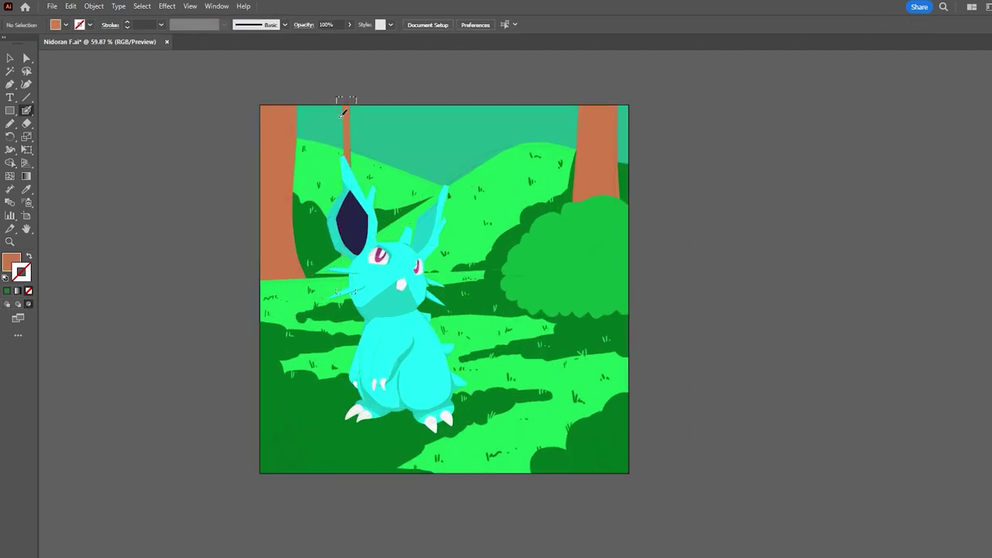
{"action": "left_click_drag", "start_coordinate": [344, 102], "coordinate": [347, 119]}
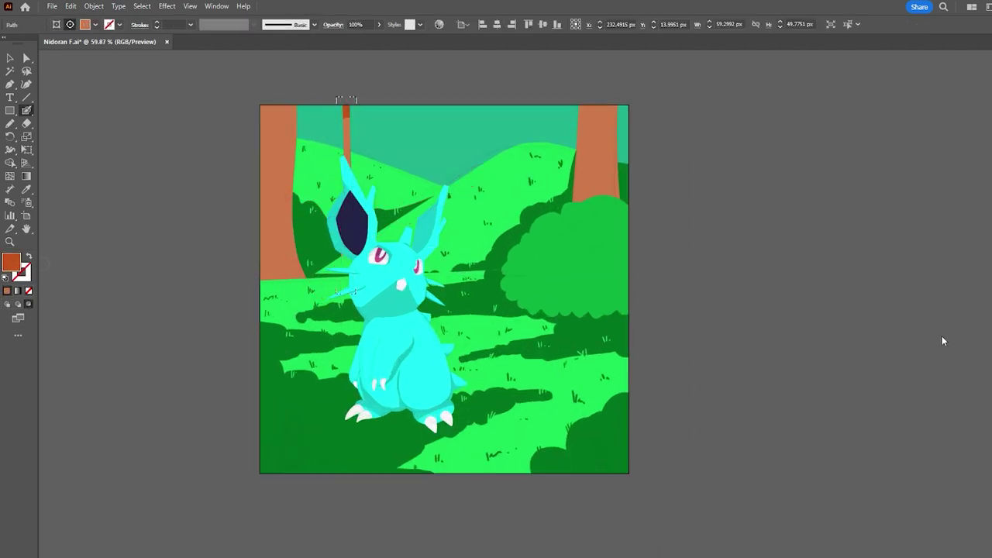
{"action": "key", "text": "ctrl+shift+a"}
{"action": "key", "text": "ctrl+z"}
{"action": "key", "text": "ctrl+z"}
- Paint darker rust-brown bark inside the right trunk and, using Draw Inside, down the left trunk
{"action": "mouse_move", "coordinate": [593, 113]}
{"action": "left_mouse_down"}
{"action": "mouse_move", "coordinate": [655, 142]}
{"action": "mouse_move", "coordinate": [599, 138]}
{"action": "left_mouse_up"}
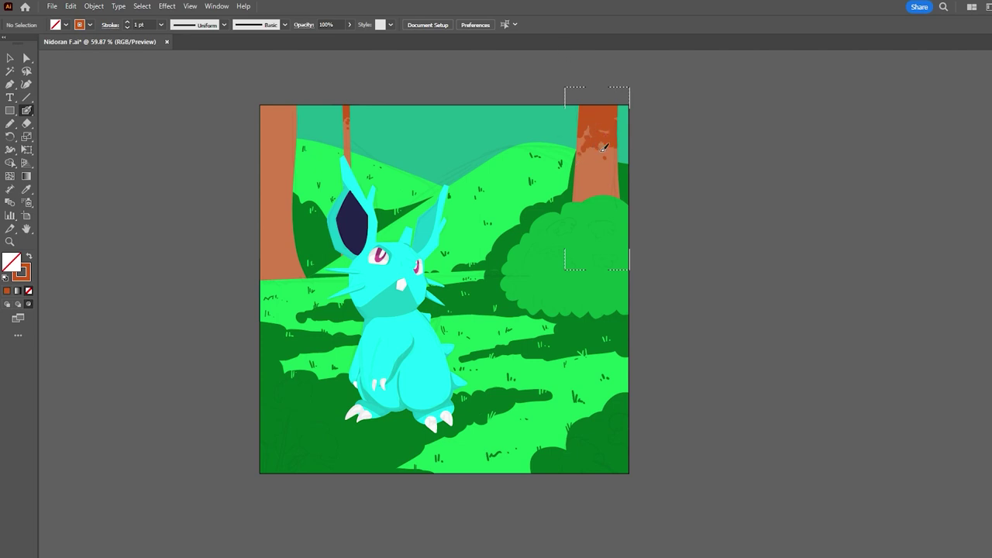
{"action": "left_click", "coordinate": [255, 155], "text": "ctrl"}
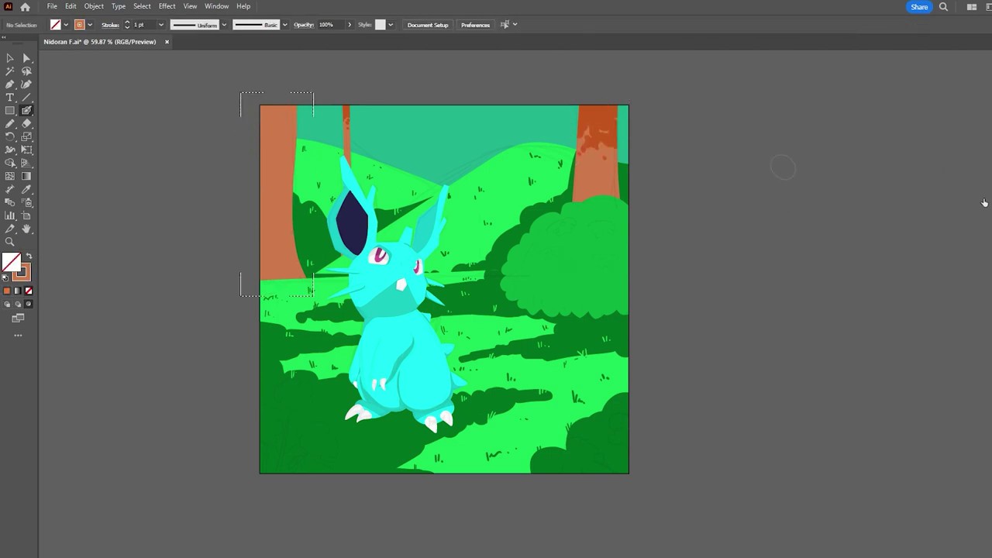
{"action": "left_click_drag", "start_coordinate": [279, 109], "coordinate": [279, 190]}
{"action": "mouse_move", "coordinate": [275, 124]}
{"action": "left_mouse_down"}
{"action": "mouse_move", "coordinate": [267, 179]}
{"action": "mouse_move", "coordinate": [296, 273]}
{"action": "left_mouse_up"}
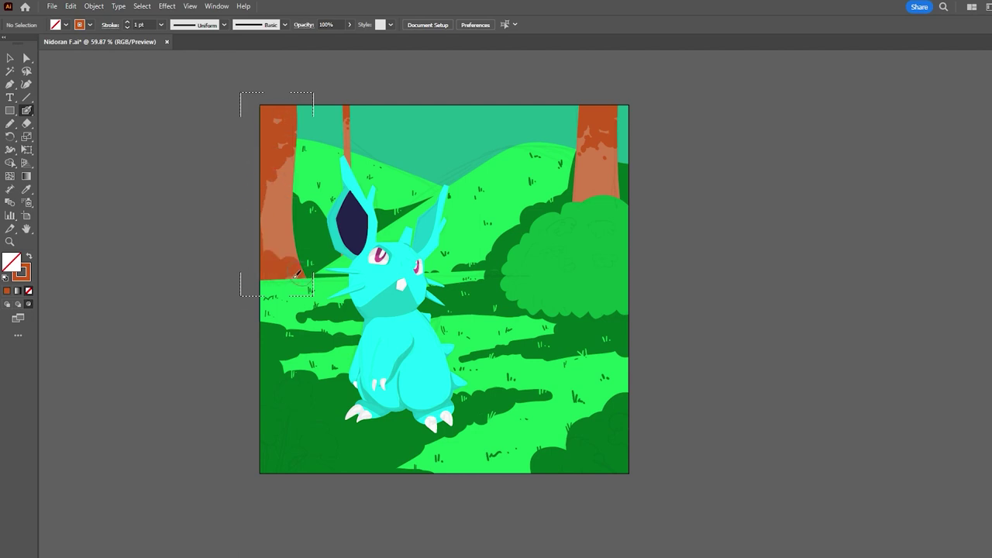
{"action": "key", "text": "shift+e"}
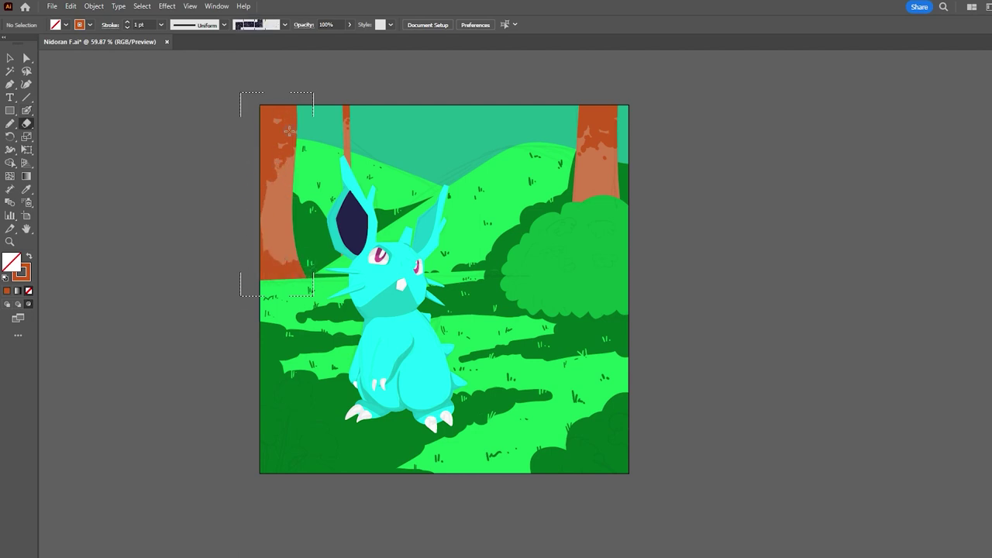
{"action": "key", "text": "z"}
{"action": "mouse_move", "coordinate": [323, 246]}
{"action": "left_mouse_down"}
{"action": "mouse_move", "coordinate": [245, 277]}
{"action": "mouse_move", "coordinate": [271, 169]}
{"action": "left_mouse_up"}
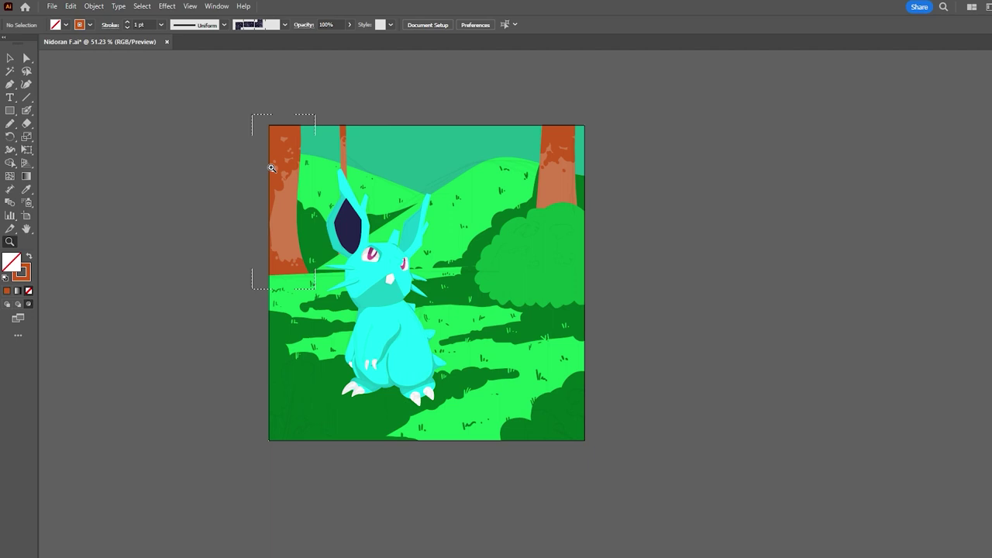
{"action": "left_click_drag", "start_coordinate": [822, 172], "coordinate": [822, 72]}
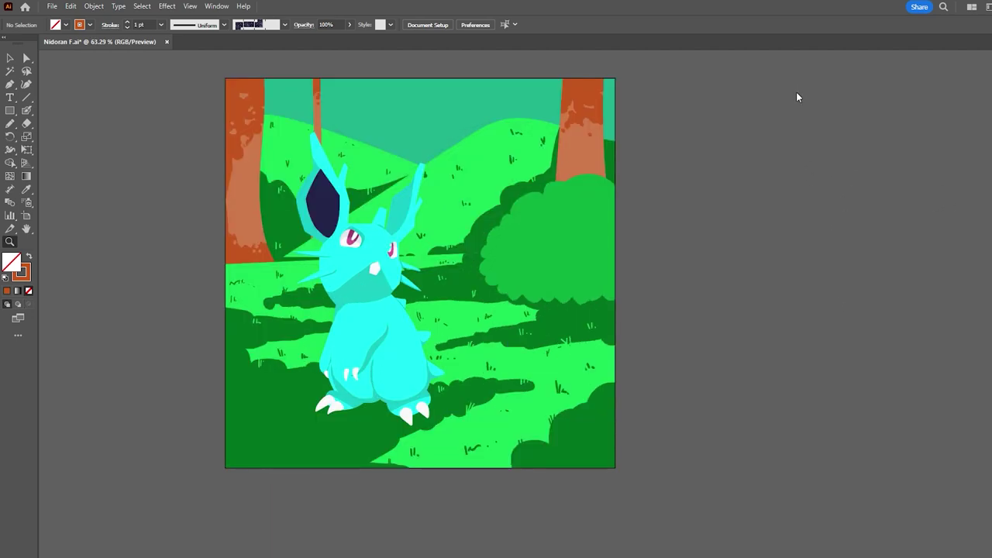
{"action": "key", "text": "shift+b"}
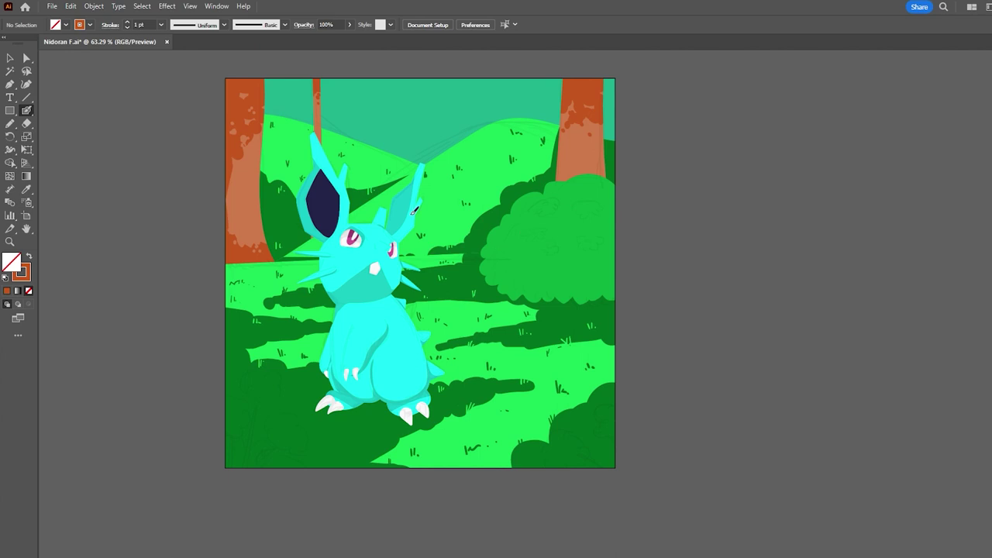
{"action": "scroll", "coordinate": [353, 257], "scroll_direction": "up", "scroll_amount": 2}
- Sample dark navy as the Paintbrush stroke colour, discarding two stray strokes
{"action": "left_click_drag", "start_coordinate": [405, 485], "coordinate": [416, 500]}
{"action": "key", "text": "ctrl+z"}
{"action": "key", "text": "i"}
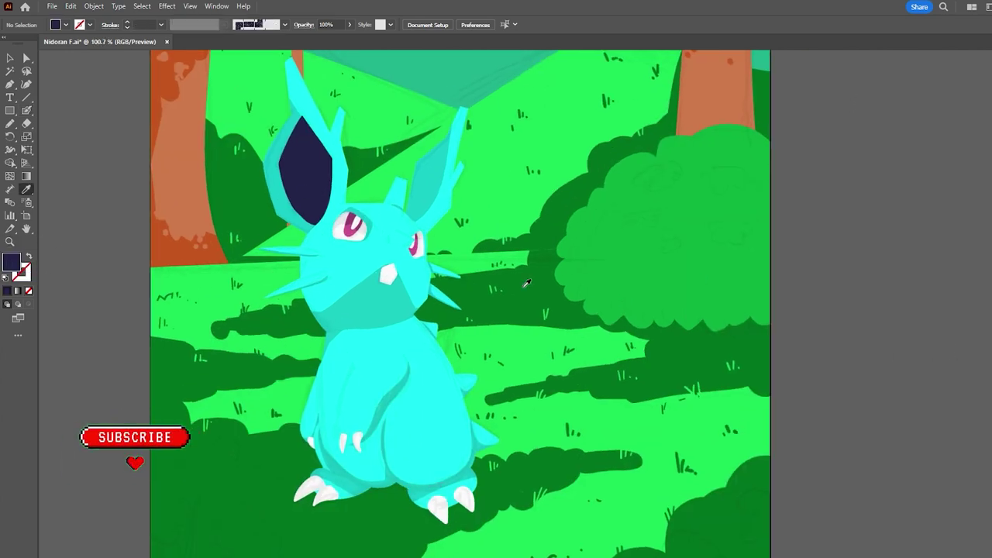
{"action": "key", "text": "shift+x"}
{"action": "key", "text": "b"}
{"action": "mouse_move", "coordinate": [383, 430]}
{"action": "left_mouse_down"}
{"action": "mouse_move", "coordinate": [387, 417]}
{"action": "mouse_move", "coordinate": [381, 488]}
{"action": "left_mouse_up"}
{"action": "key", "text": "ctrl+z"}
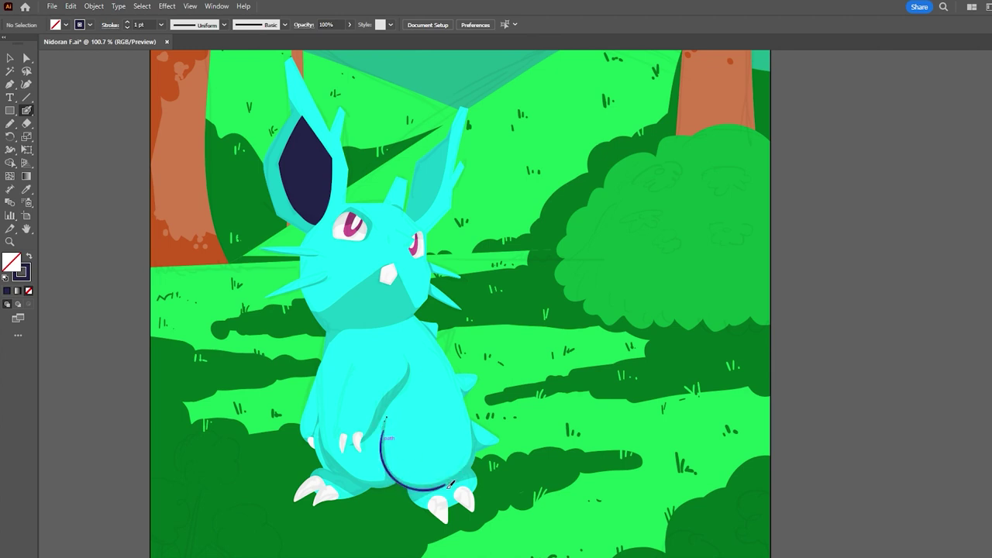
- Outline Nidoran's haunch, sides, arms, left foot and the right edge of the left ear in navy
{"action": "left_click_drag", "start_coordinate": [383, 432], "coordinate": [415, 314]}
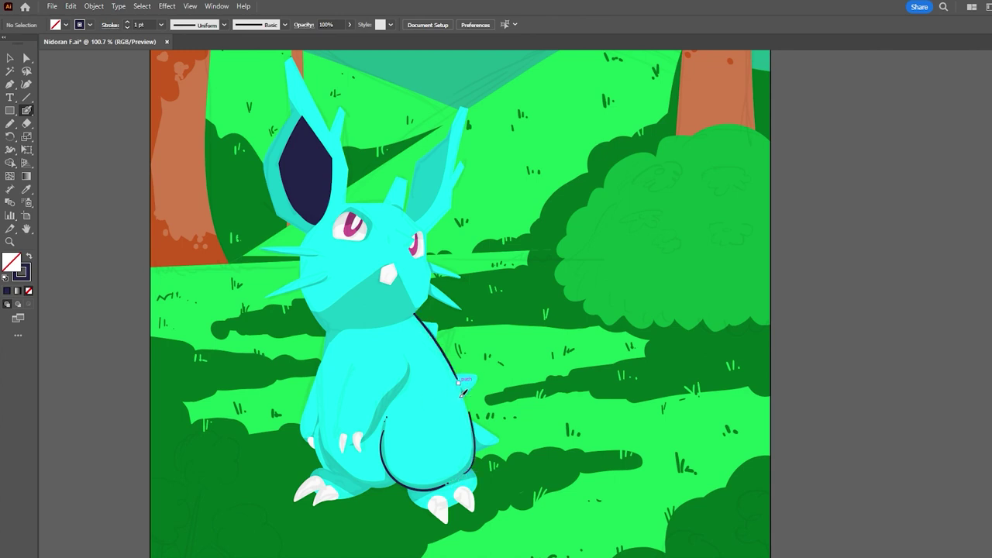
{"action": "left_click_drag", "start_coordinate": [335, 438], "coordinate": [346, 387]}
{"action": "left_click_drag", "start_coordinate": [363, 442], "coordinate": [408, 359]}
{"action": "left_click_drag", "start_coordinate": [325, 330], "coordinate": [385, 489]}
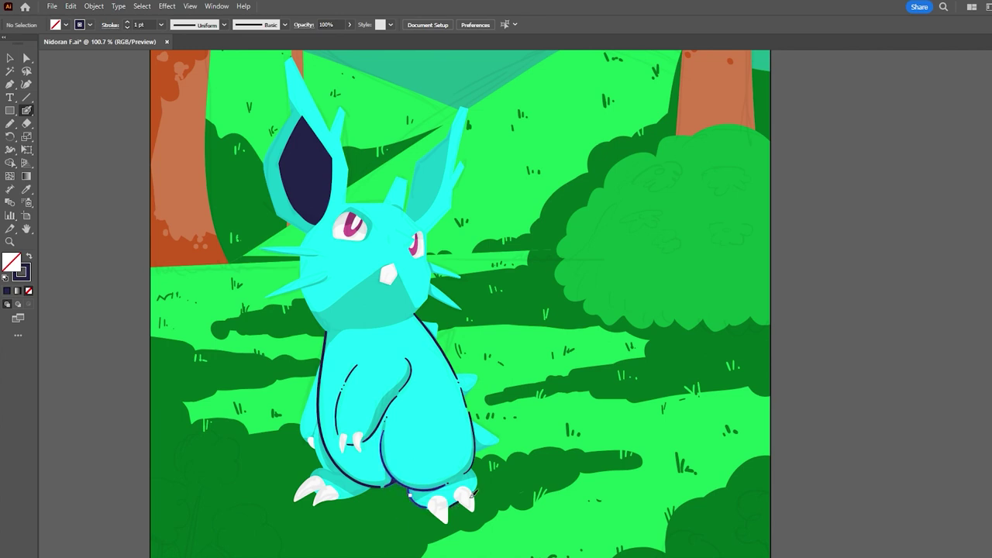
{"action": "left_click_drag", "start_coordinate": [321, 365], "coordinate": [303, 438]}
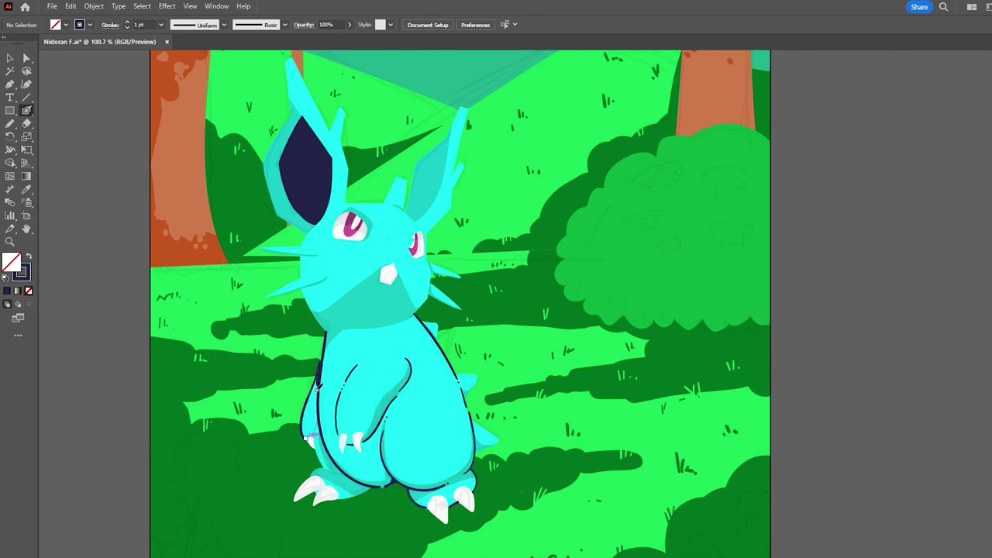
{"action": "left_click_drag", "start_coordinate": [358, 510], "coordinate": [338, 502]}
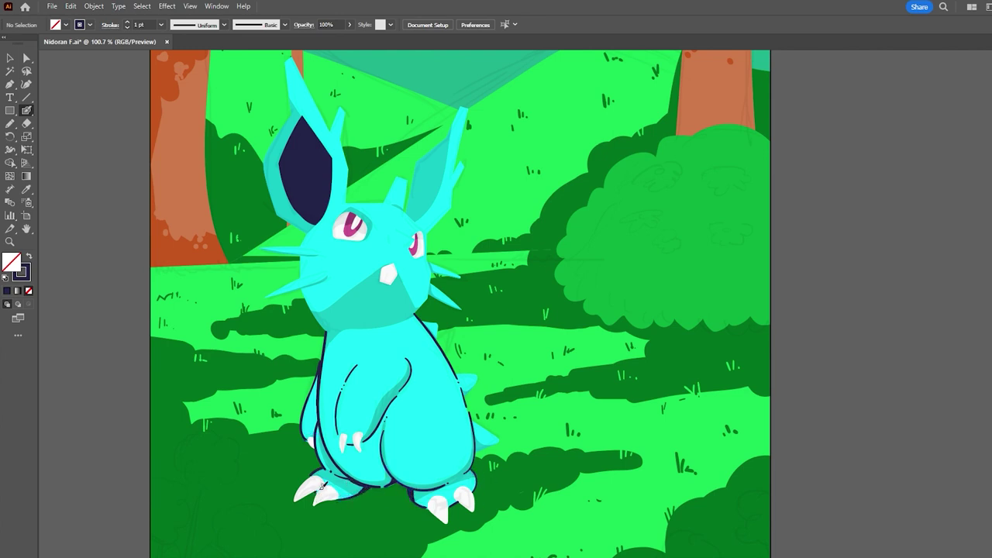
{"action": "scroll", "coordinate": [420, 342], "scroll_direction": "up", "scroll_amount": 2}
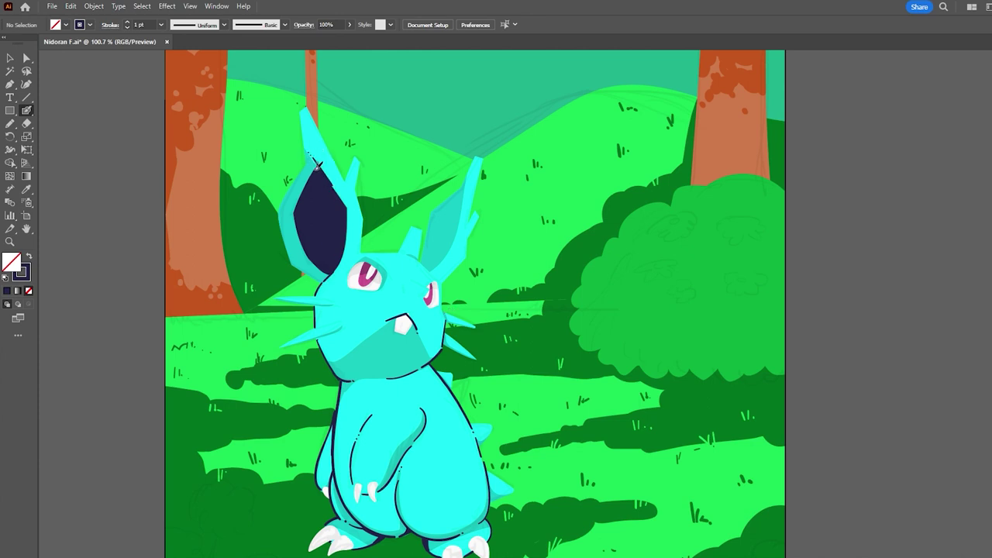
{"action": "left_click_drag", "start_coordinate": [306, 107], "coordinate": [353, 192]}
- Outline the left edge of the left ear and the top of the head
{"action": "mouse_move", "coordinate": [306, 165]}
{"action": "left_mouse_down"}
{"action": "mouse_move", "coordinate": [280, 214]}
{"action": "mouse_move", "coordinate": [300, 273]}
{"action": "mouse_move", "coordinate": [403, 253]}
{"action": "mouse_move", "coordinate": [426, 279]}
{"action": "left_mouse_up"}
{"action": "scroll", "coordinate": [419, 252], "scroll_direction": "up", "scroll_amount": 2}
{"action": "scroll", "coordinate": [417, 284], "scroll_direction": "up", "scroll_amount": 1}
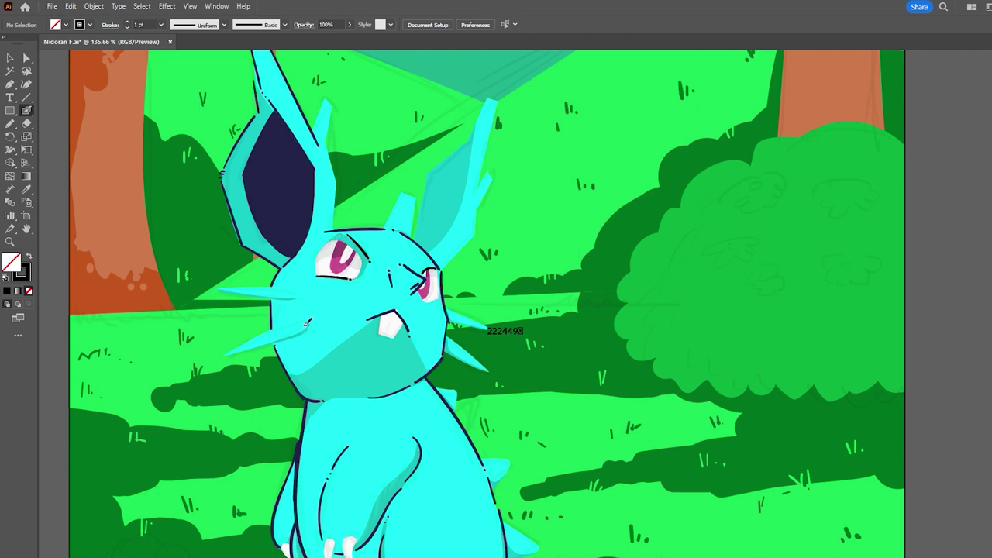
{"action": "left_click_drag", "start_coordinate": [386, 224], "coordinate": [406, 191]}
{"action": "key", "text": "ctrl+0"}
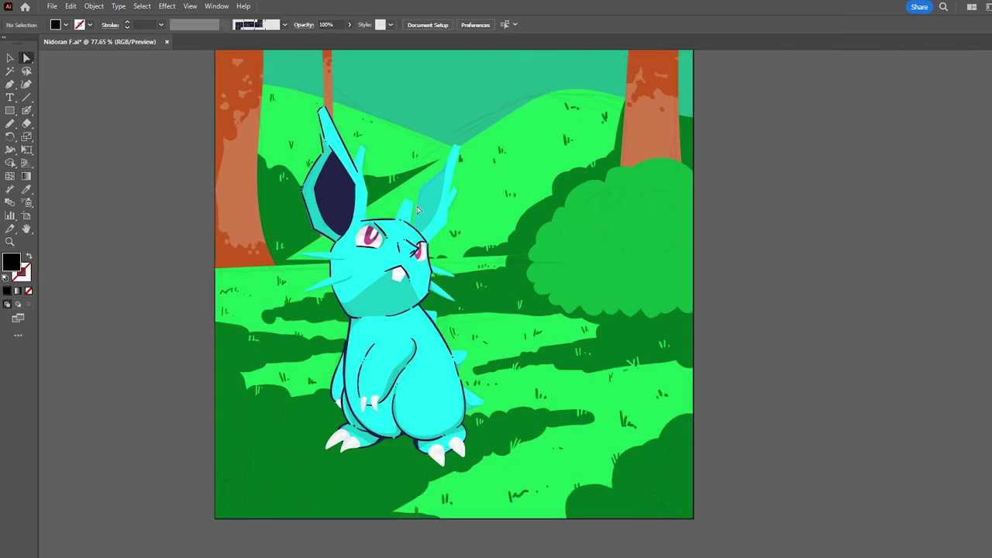
{"action": "key", "text": "shift+x"}
{"action": "key", "text": "shift+x"}
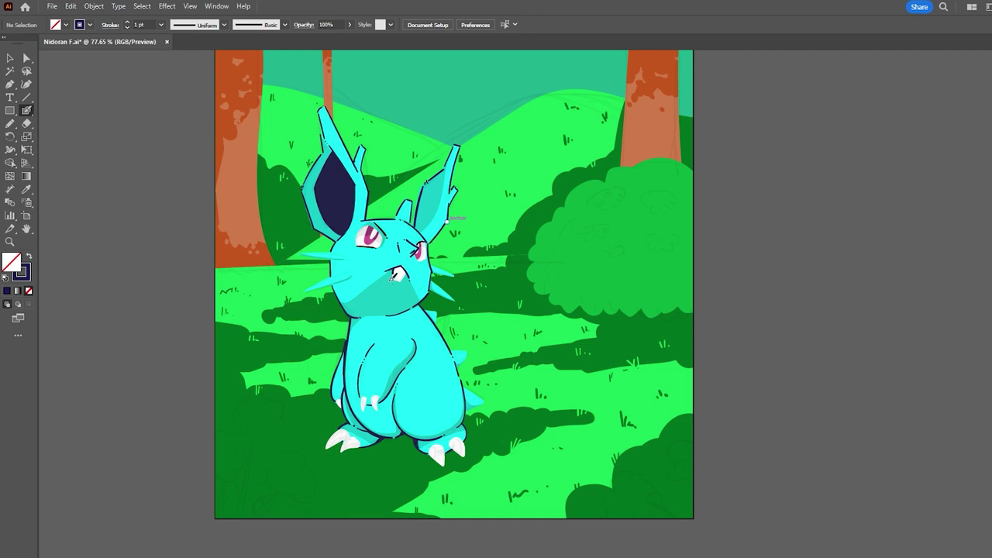
- Outline the tooth's left and bottom edges and the upper left whisker
{"action": "scroll", "coordinate": [398, 275], "scroll_direction": "up", "scroll_amount": 5}
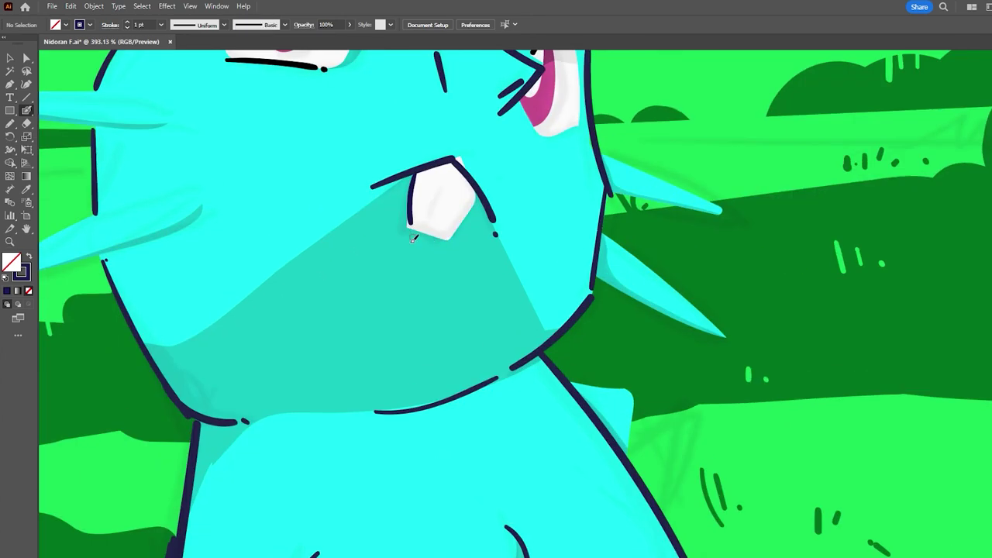
{"action": "mouse_move", "coordinate": [419, 168]}
{"action": "left_mouse_down"}
{"action": "mouse_move", "coordinate": [408, 227]}
{"action": "mouse_move", "coordinate": [437, 201]}
{"action": "left_mouse_up"}
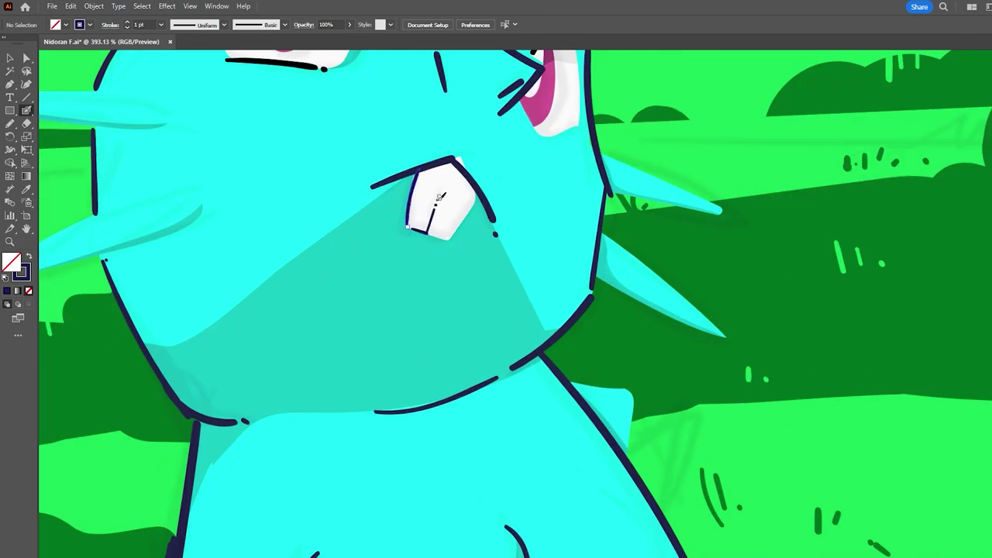
{"action": "scroll", "coordinate": [456, 223], "scroll_direction": "down", "scroll_amount": 5}
{"action": "scroll", "coordinate": [358, 308], "scroll_direction": "up", "scroll_amount": 3}
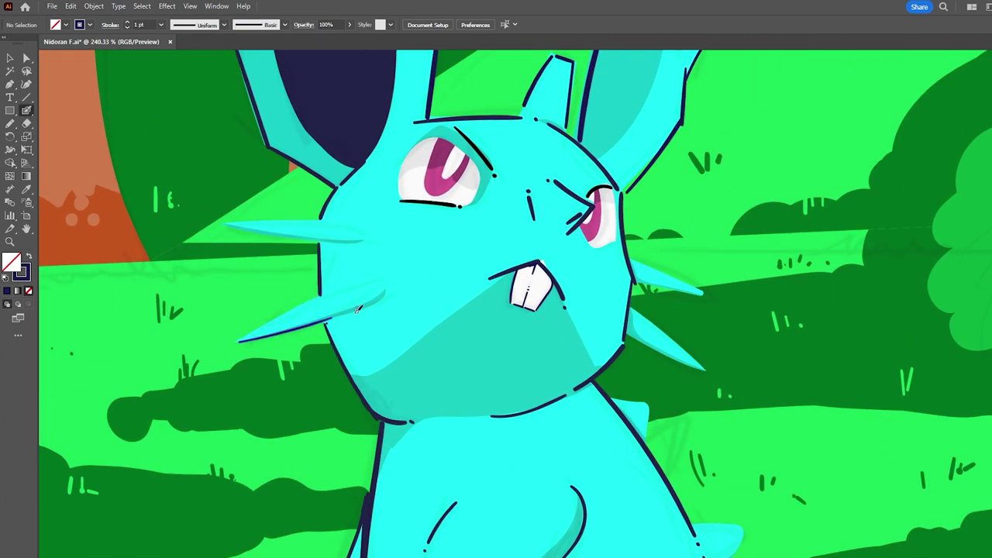
{"action": "left_click_drag", "start_coordinate": [349, 221], "coordinate": [293, 223]}
{"action": "scroll", "coordinate": [504, 364], "scroll_direction": "right", "scroll_amount": 3}
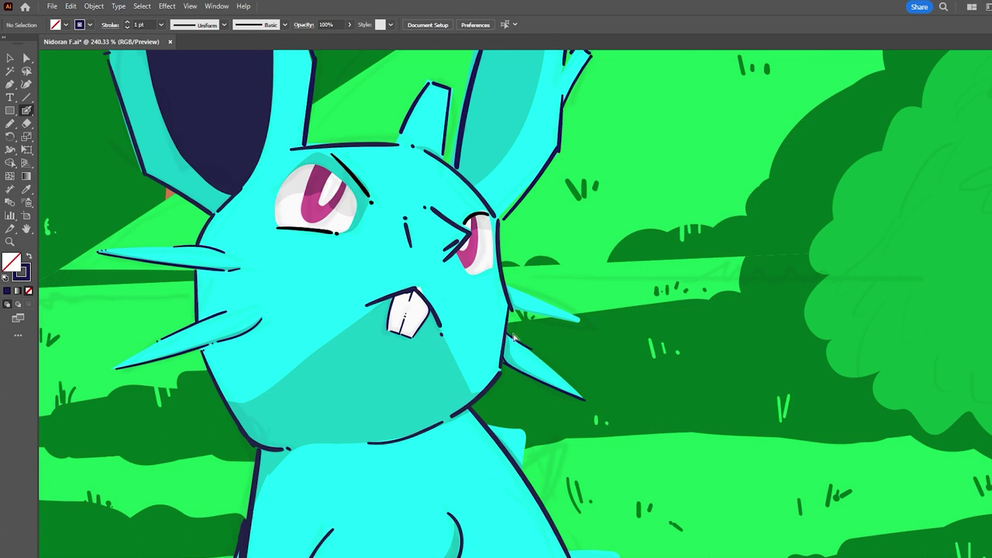
{"action": "scroll", "coordinate": [569, 314], "scroll_direction": "down", "scroll_amount": 3}
{"action": "scroll", "coordinate": [569, 314], "scroll_direction": "down", "scroll_amount": 3}
- Rotate the canvas view to a steeper angle to show more of the feet
{"action": "key", "text": "shift+e"}
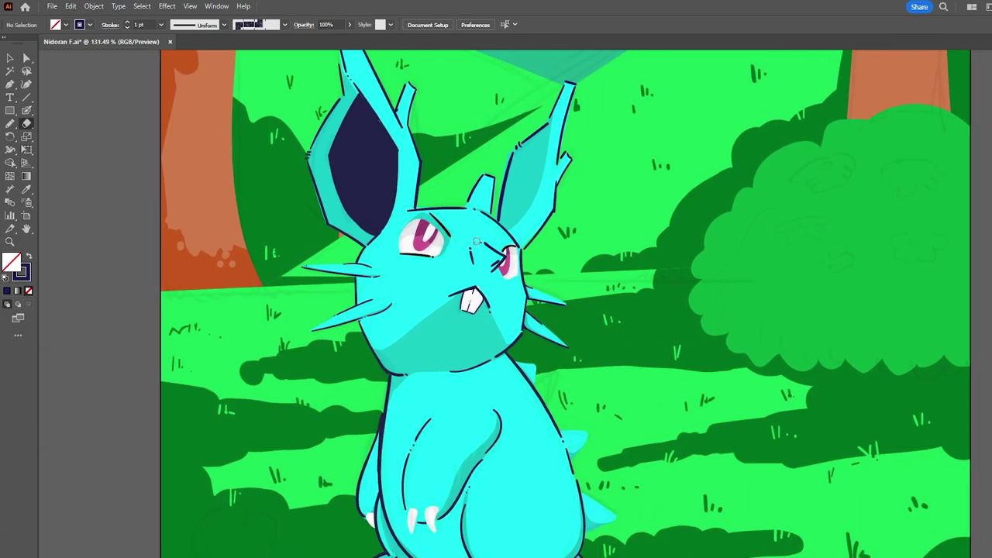
{"action": "scroll", "coordinate": [456, 310], "scroll_direction": "down", "scroll_amount": 2}
{"action": "scroll", "coordinate": [458, 295], "scroll_direction": "right", "scroll_amount": 1}
{"action": "key", "text": "b"}
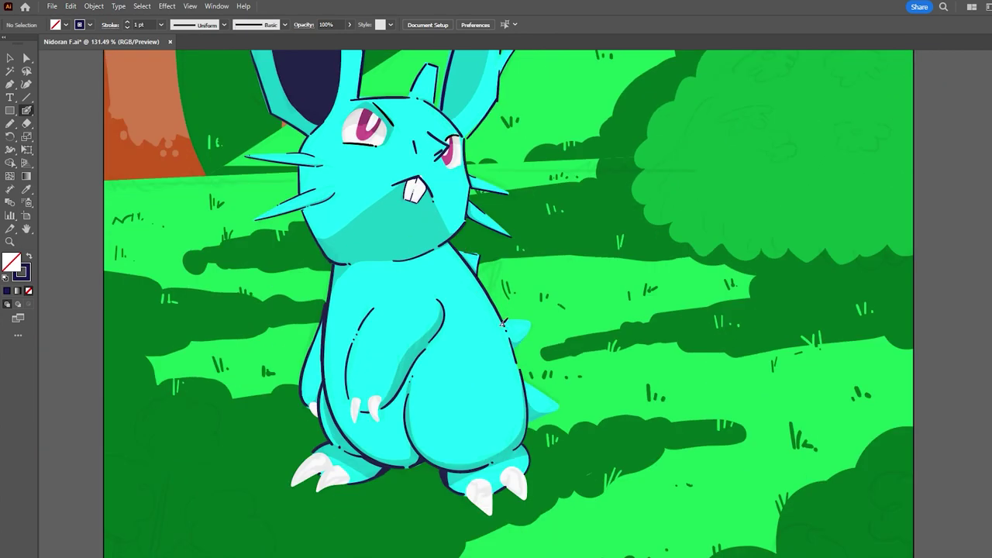
{"action": "key", "text": "shift+h"}
{"action": "left_click_drag", "start_coordinate": [503, 324], "coordinate": [522, 324]}
{"action": "mouse_move", "coordinate": [572, 373]}
{"action": "left_mouse_down"}
{"action": "mouse_move", "coordinate": [591, 332]}
{"action": "mouse_move", "coordinate": [388, 361]}
{"action": "left_mouse_up"}
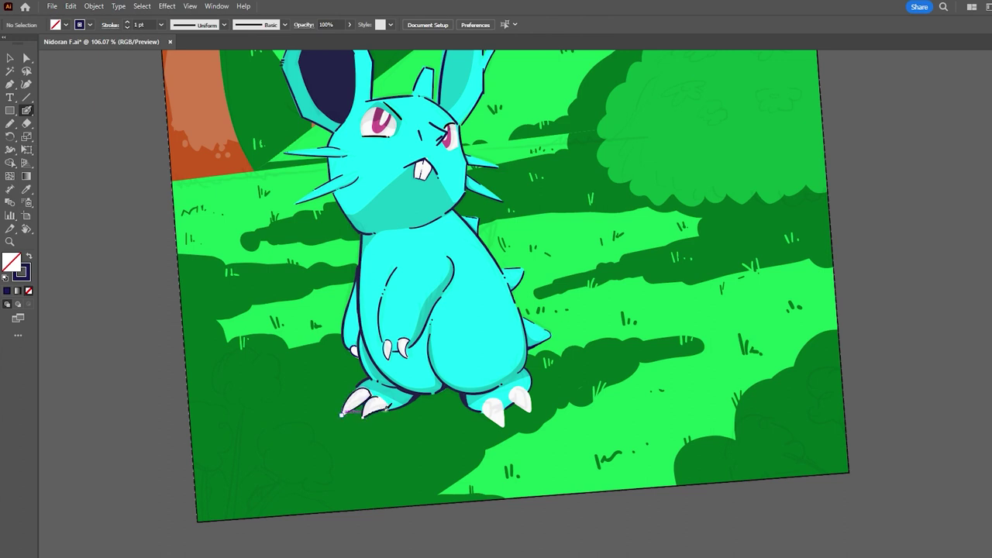
{"action": "left_click_drag", "start_coordinate": [495, 405], "coordinate": [476, 371]}
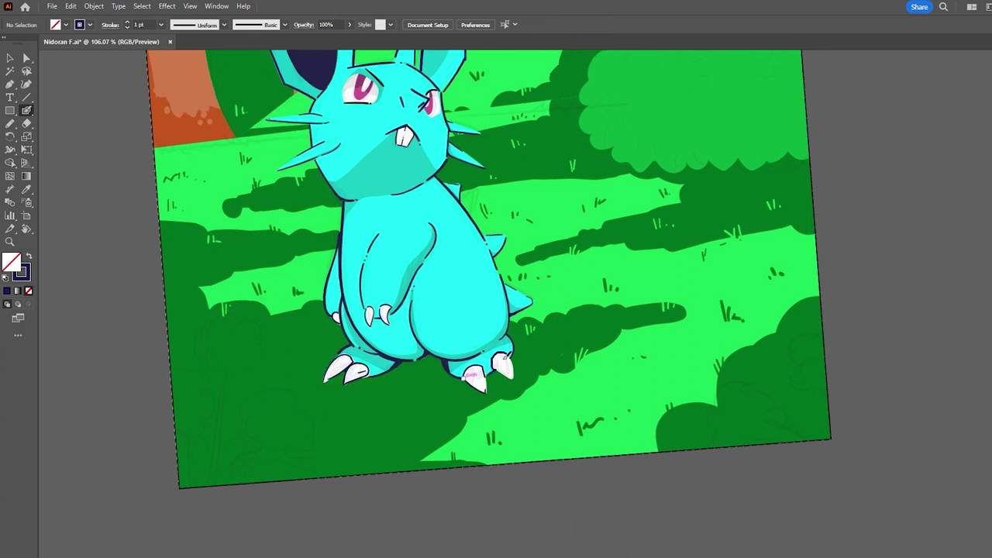
{"action": "scroll", "coordinate": [499, 373], "scroll_direction": "up", "scroll_amount": 5}
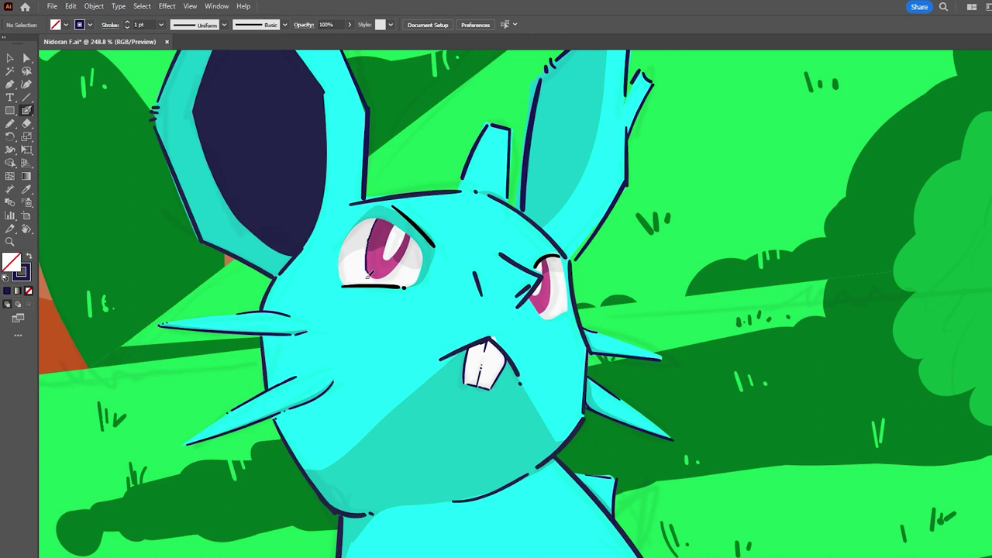
{"action": "scroll", "coordinate": [392, 273], "scroll_direction": "down", "scroll_amount": 4}
{"action": "scroll", "coordinate": [396, 254], "scroll_direction": "up", "scroll_amount": 5}
- Zoom in closely and Blob Brush two dark spots onto Nidoran's body
{"action": "key", "text": "z"}
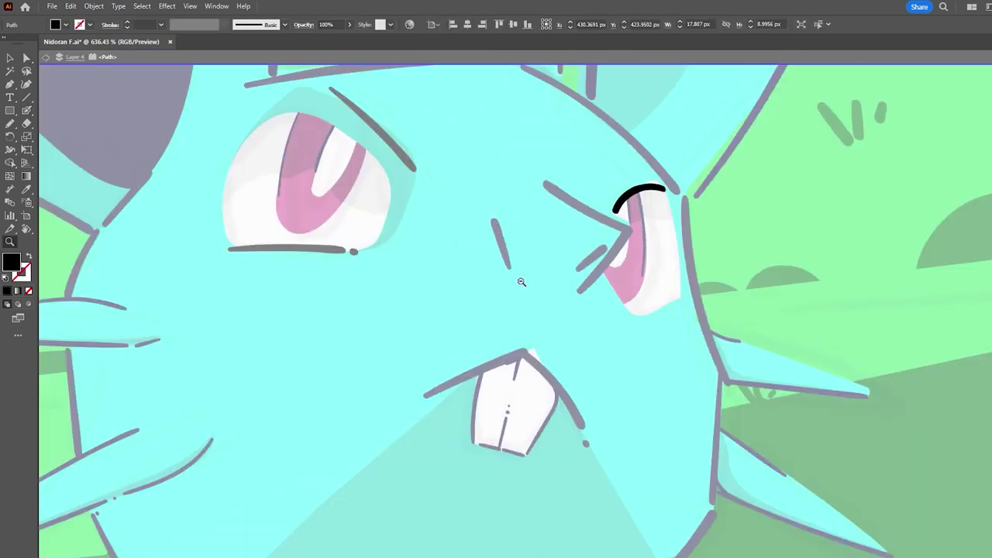
{"action": "left_click_drag", "start_coordinate": [241, 262], "coordinate": [761, 187]}
{"action": "scroll", "coordinate": [761, 187], "scroll_direction": "down", "scroll_amount": 6}
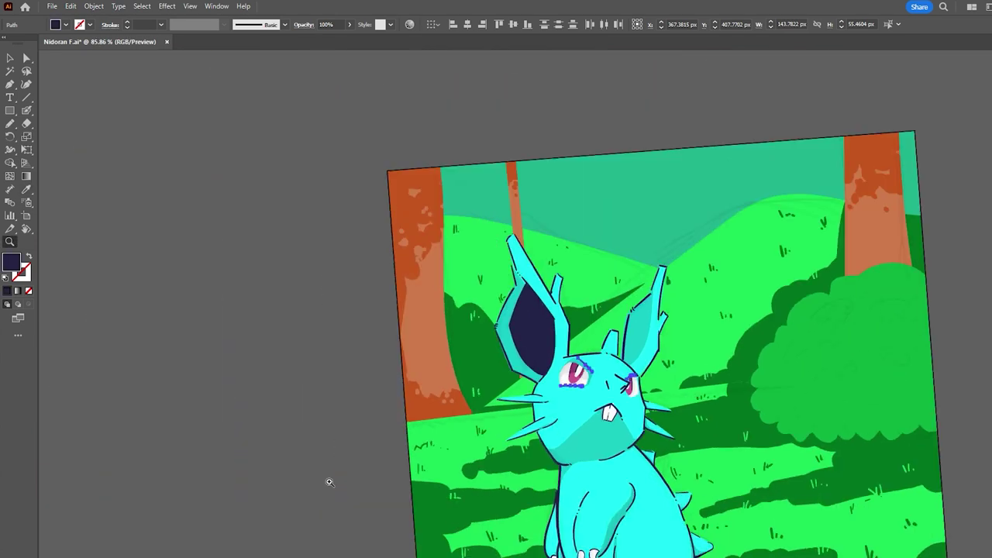
{"action": "scroll", "coordinate": [407, 286], "scroll_direction": "up", "scroll_amount": 3}
{"action": "scroll", "coordinate": [409, 321], "scroll_direction": "down", "scroll_amount": 3}
{"action": "scroll", "coordinate": [409, 321], "scroll_direction": "up", "scroll_amount": 2}
{"action": "scroll", "coordinate": [459, 398], "scroll_direction": "up", "scroll_amount": 1}
{"action": "key", "text": "shift+b"}
{"action": "left_click_drag", "start_coordinate": [436, 342], "coordinate": [437, 376]}
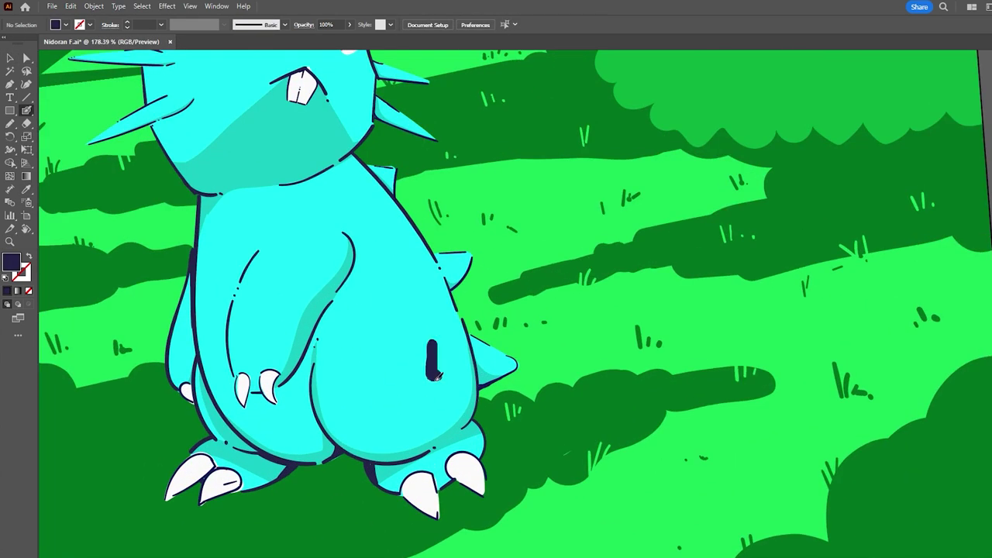
{"action": "left_click_drag", "start_coordinate": [403, 309], "coordinate": [406, 318]}
- Recolour the spots purple-blue and add another spot on the upper body
{"action": "left_click_drag", "start_coordinate": [394, 370], "coordinate": [392, 408]}
{"action": "key", "text": "v"}
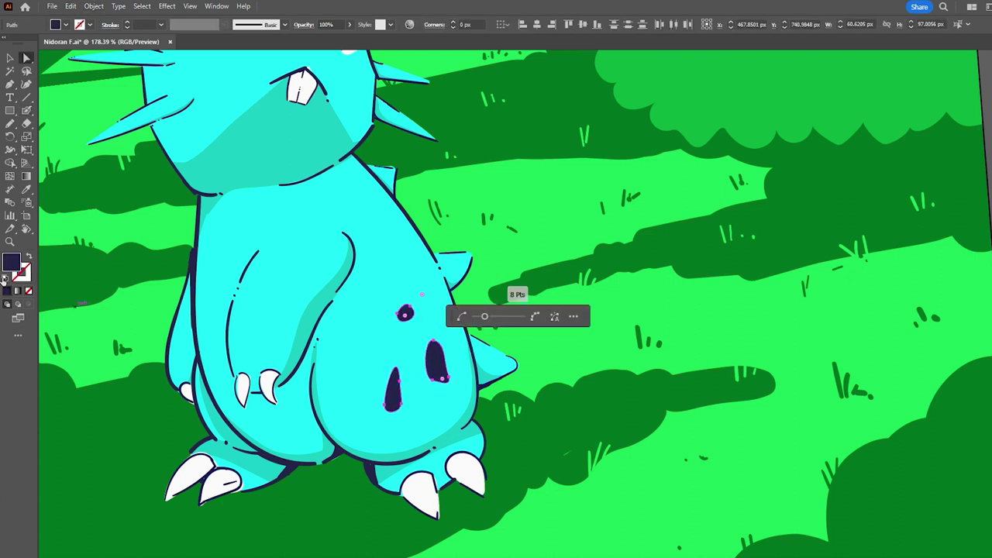
{"action": "key", "text": "shift+b"}
{"action": "left_click_drag", "start_coordinate": [356, 180], "coordinate": [368, 184]}
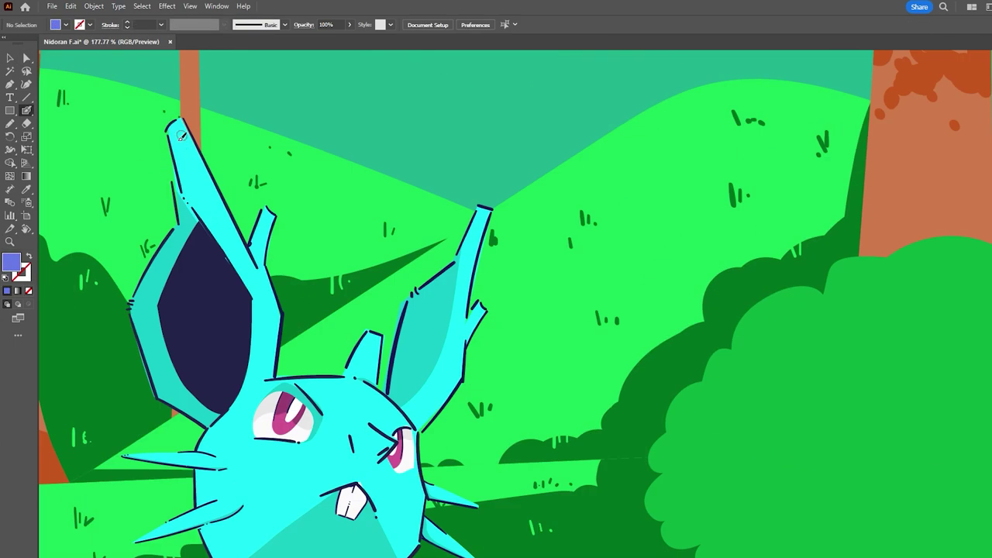
- Set a light cyan colour and paint glossy highlights on both ears and the ear tip
{"action": "left_click", "coordinate": [180, 136], "text": "ctrl"}
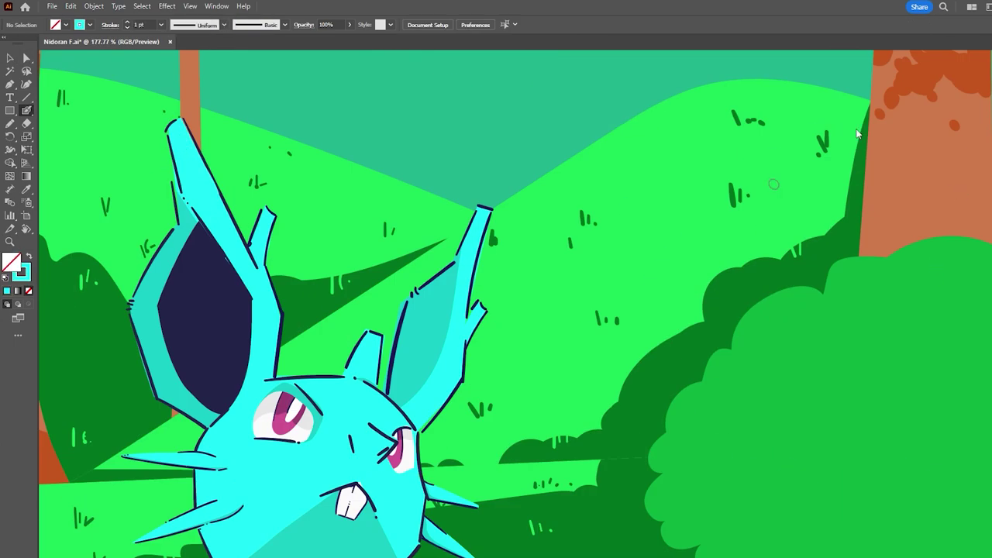
{"action": "left_click", "coordinate": [7, 290]}
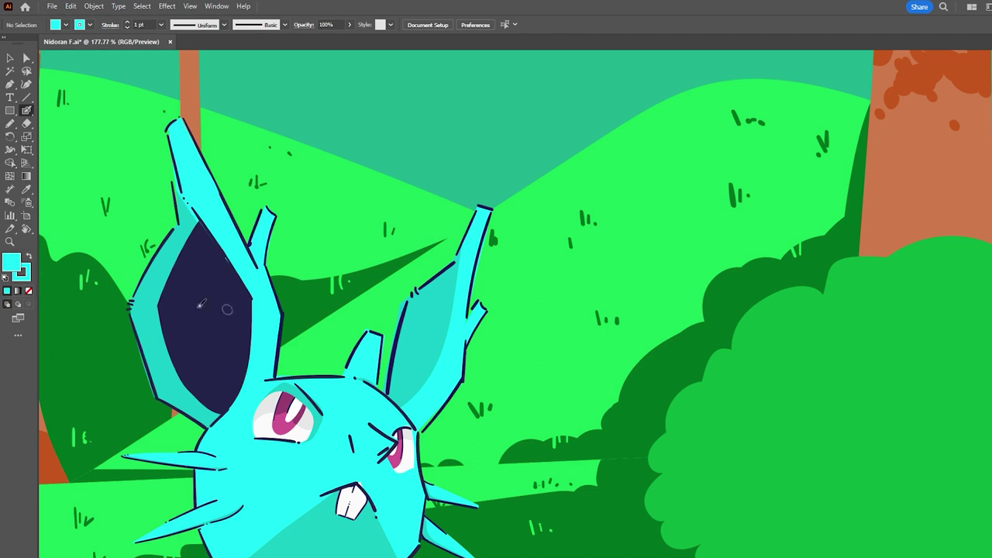
{"action": "left_click_drag", "start_coordinate": [175, 129], "coordinate": [227, 218]}
{"action": "left_click_drag", "start_coordinate": [376, 340], "coordinate": [368, 351]}
{"action": "left_click_drag", "start_coordinate": [487, 219], "coordinate": [465, 283]}
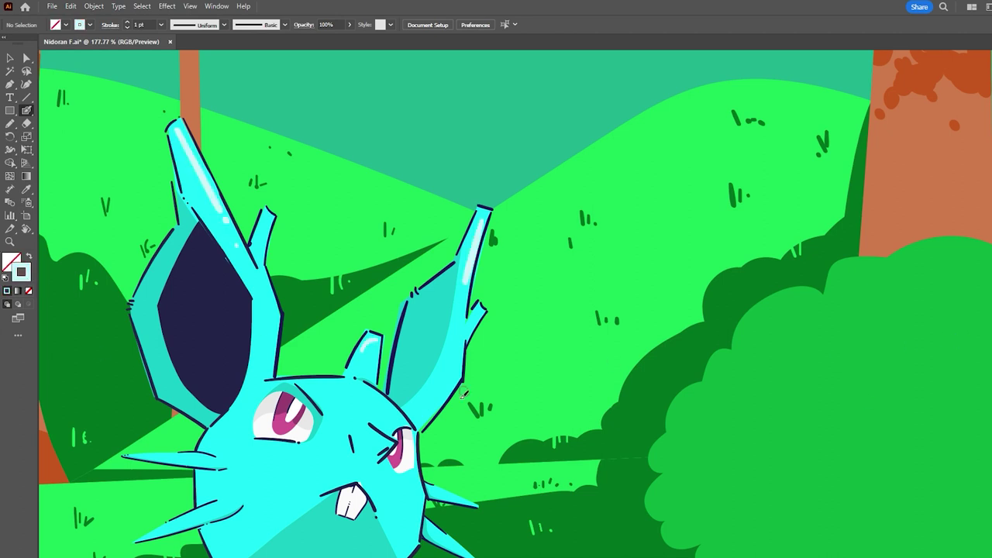
{"action": "left_click_drag", "start_coordinate": [456, 368], "coordinate": [422, 421]}
- Add cyan highlights on the two left whiskers, the left arm and a foot
{"action": "scroll", "coordinate": [401, 291], "scroll_direction": "down", "scroll_amount": 4}
{"action": "left_click_drag", "start_coordinate": [203, 316], "coordinate": [248, 316]}
{"action": "left_click_drag", "start_coordinate": [254, 370], "coordinate": [211, 379]}
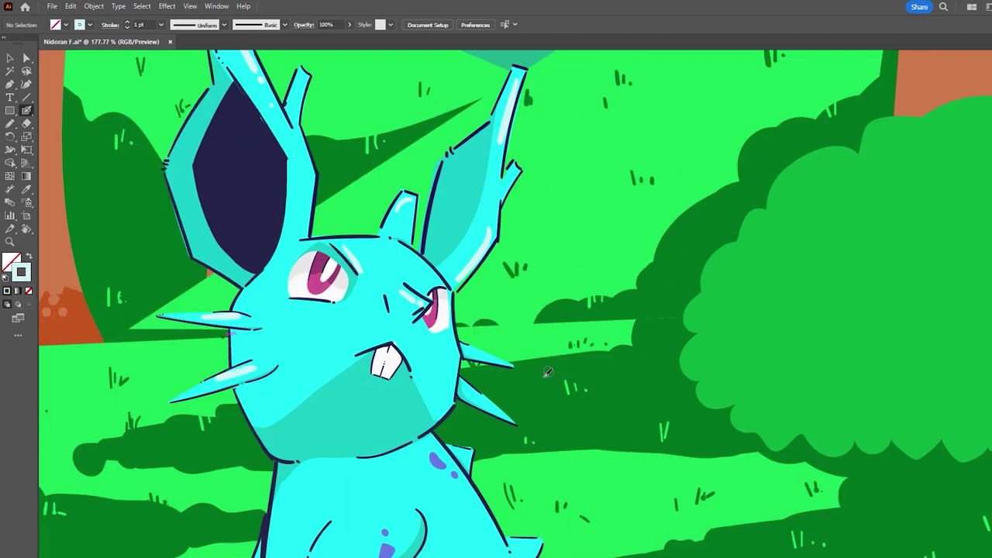
{"action": "scroll", "coordinate": [303, 187], "scroll_direction": "down", "scroll_amount": 3}
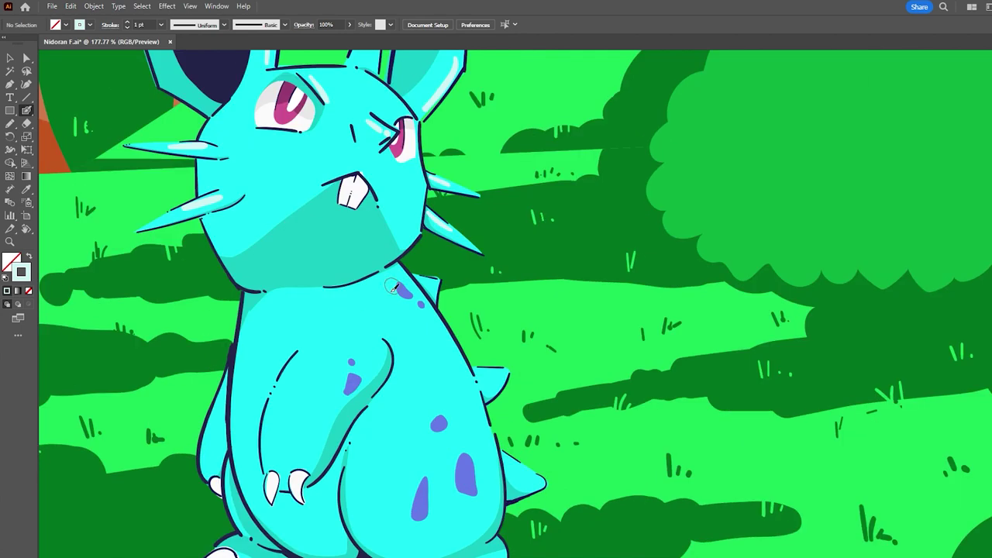
{"action": "scroll", "coordinate": [494, 298], "scroll_direction": "down", "scroll_amount": 2}
{"action": "left_click_drag", "start_coordinate": [279, 372], "coordinate": [312, 295]}
{"action": "left_click_drag", "start_coordinate": [411, 477], "coordinate": [469, 453]}
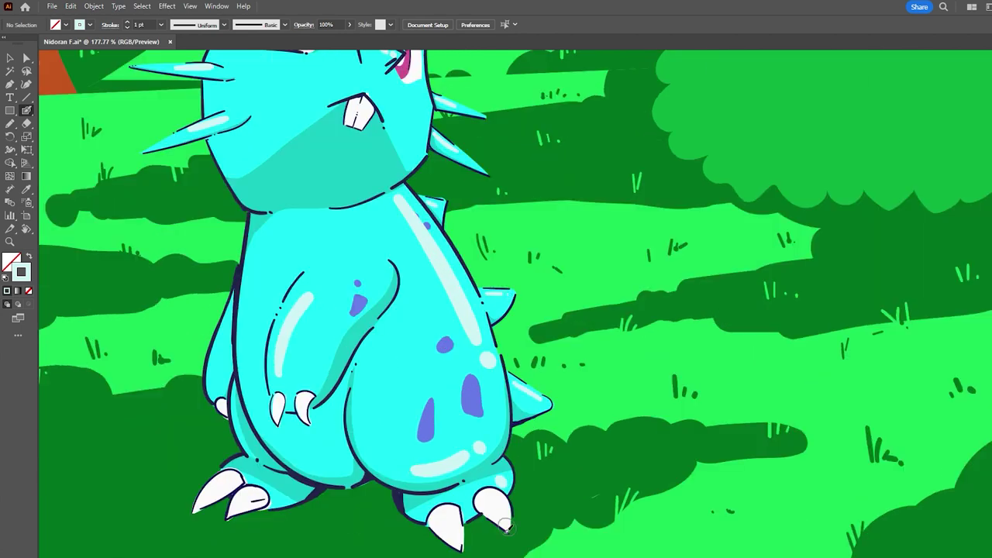
{"action": "key", "text": "ctrl+0"}
{"action": "key", "text": "ctrl+a"}
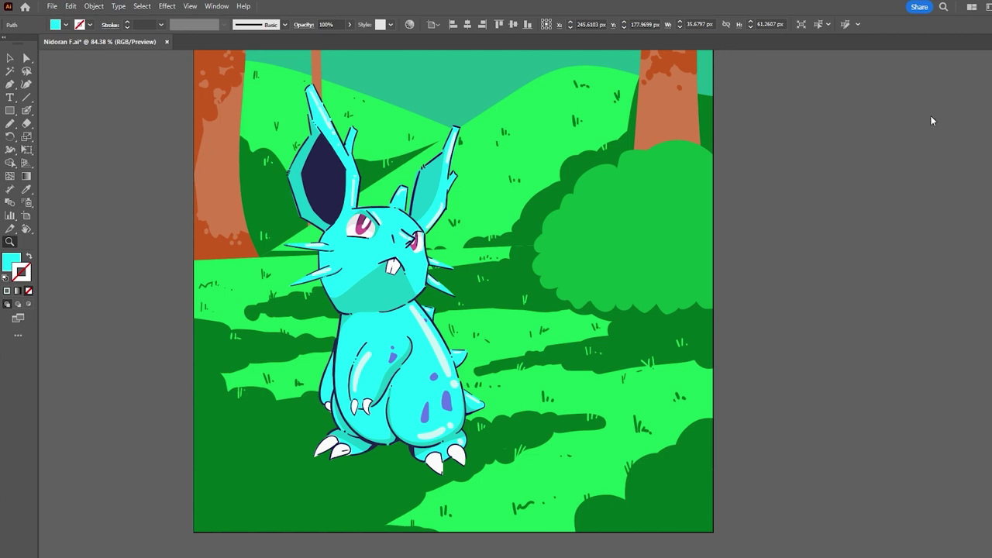
- Compare yellow and pale cream for the highlights and settle on pale cream
{"action": "key", "text": "ctrl+shift+z"}
{"action": "key", "text": "ctrl+z"}
{"action": "key", "text": "ctrl+shift+z"}
{"action": "key", "text": "ctrl+z"}
{"action": "key", "text": "ctrl+shift+z"}
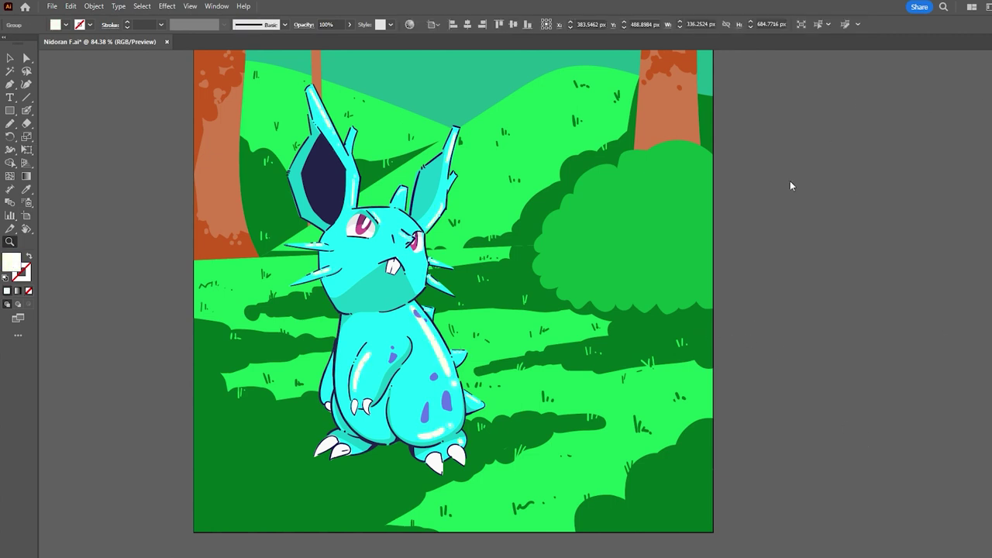
{"action": "key", "text": "ctrl+alt+0"}
{"action": "key", "text": "ctrl+z"}
{"action": "key", "text": "ctrl+shift+z"}
{"action": "key", "text": "ctrl+z"}
{"action": "key", "text": "ctrl+shift+z"}
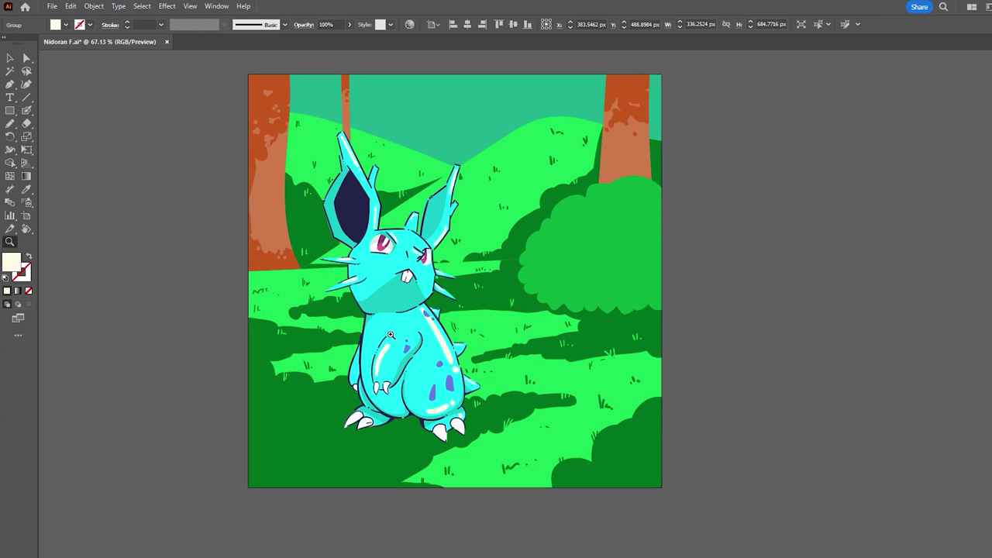
{"action": "left_click", "coordinate": [506, 313]}
- Paint white flower puffs in both bottom corners and a small flower on the bush
{"action": "key", "text": "ctrl+equal"}
{"action": "key", "text": "ctrl+shift+a"}
{"action": "key", "text": "b"}
{"action": "left_click_drag", "start_coordinate": [230, 341], "coordinate": [231, 343]}
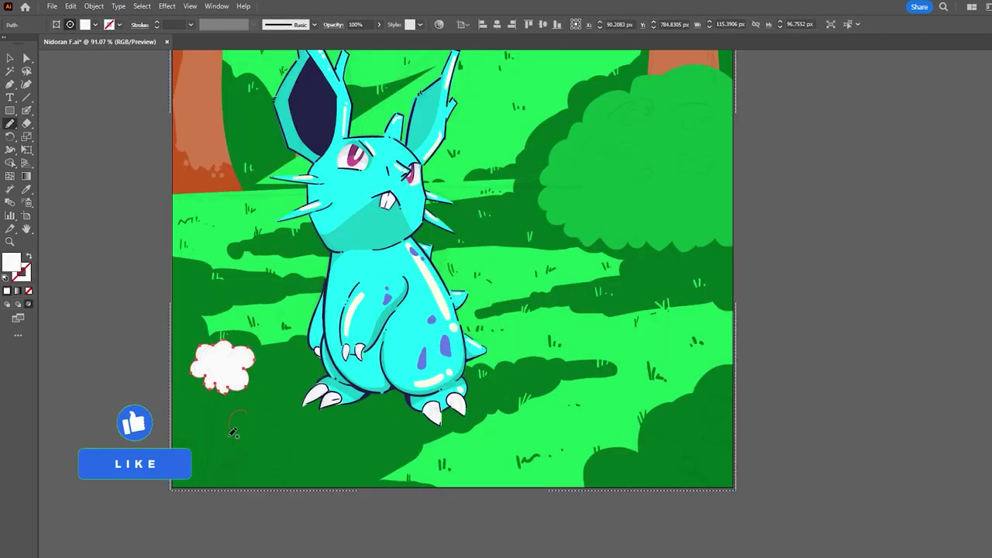
{"action": "left_click_drag", "start_coordinate": [248, 410], "coordinate": [186, 446]}
{"action": "left_click_drag", "start_coordinate": [725, 399], "coordinate": [709, 446]}
{"action": "left_click_drag", "start_coordinate": [651, 438], "coordinate": [636, 496]}
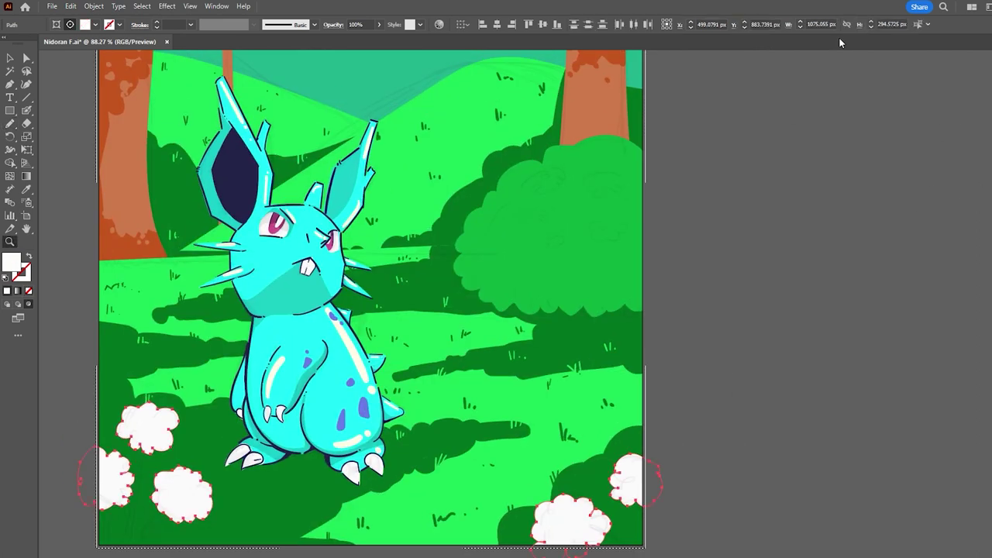
{"action": "left_click_drag", "start_coordinate": [534, 176], "coordinate": [537, 178]}
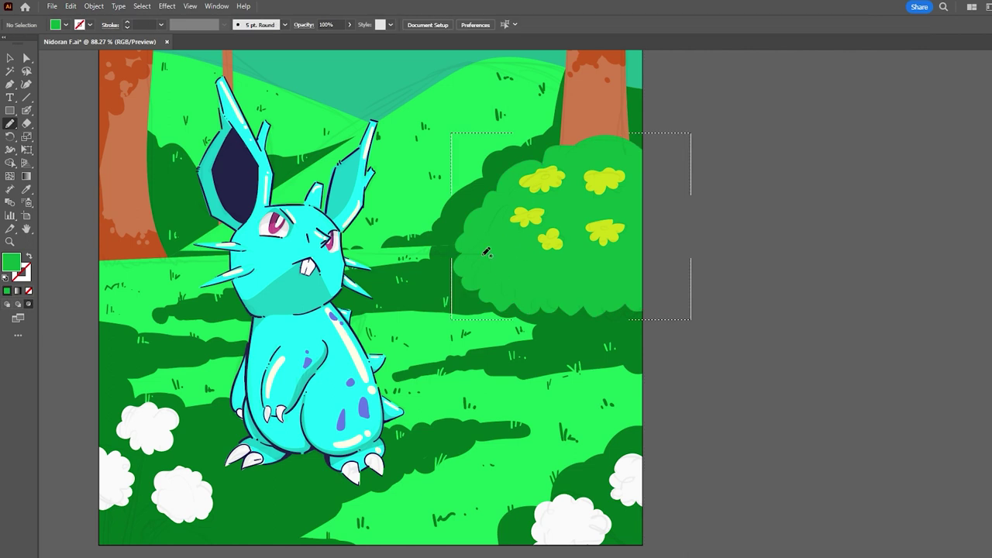
{"action": "left_click_drag", "start_coordinate": [535, 217], "coordinate": [488, 240]}
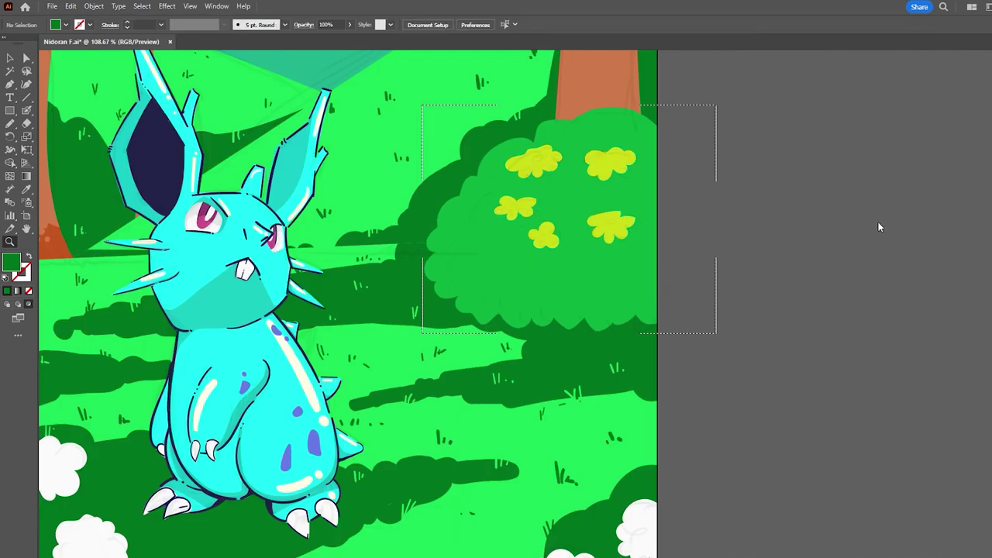
{"action": "mouse_move", "coordinate": [457, 240]}
{"action": "left_mouse_down"}
{"action": "mouse_move", "coordinate": [434, 281]}
{"action": "mouse_move", "coordinate": [447, 306]}
{"action": "left_mouse_up"}
{"action": "left_click_drag", "start_coordinate": [438, 263], "coordinate": [489, 325]}
{"action": "mouse_move", "coordinate": [504, 272]}
{"action": "left_mouse_down"}
{"action": "mouse_move", "coordinate": [580, 287]}
{"action": "mouse_move", "coordinate": [642, 326]}
{"action": "left_mouse_up"}
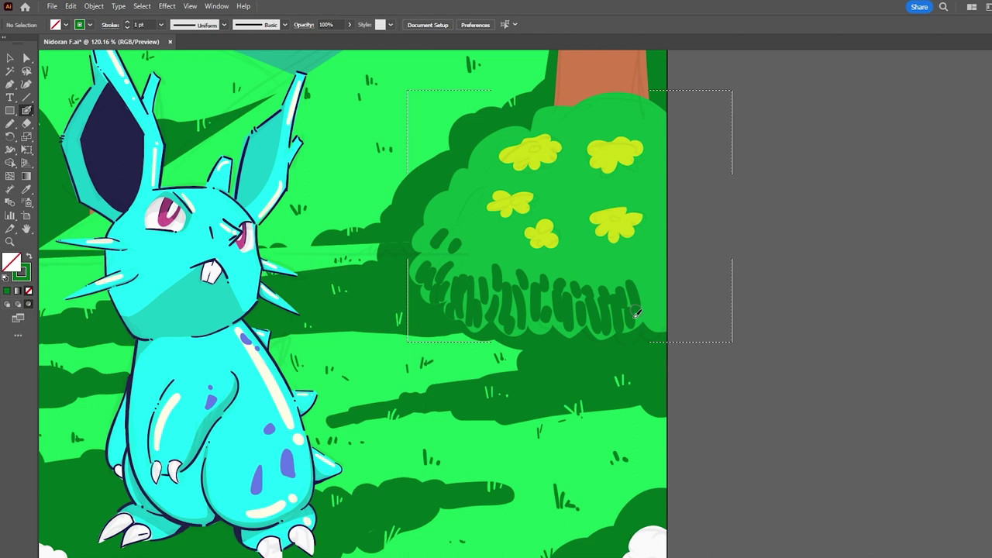
{"action": "left_click_drag", "start_coordinate": [644, 272], "coordinate": [663, 334]}
{"action": "mouse_move", "coordinate": [473, 248]}
{"action": "left_mouse_down"}
{"action": "mouse_move", "coordinate": [551, 261]}
{"action": "mouse_move", "coordinate": [541, 333]}
{"action": "left_mouse_up"}
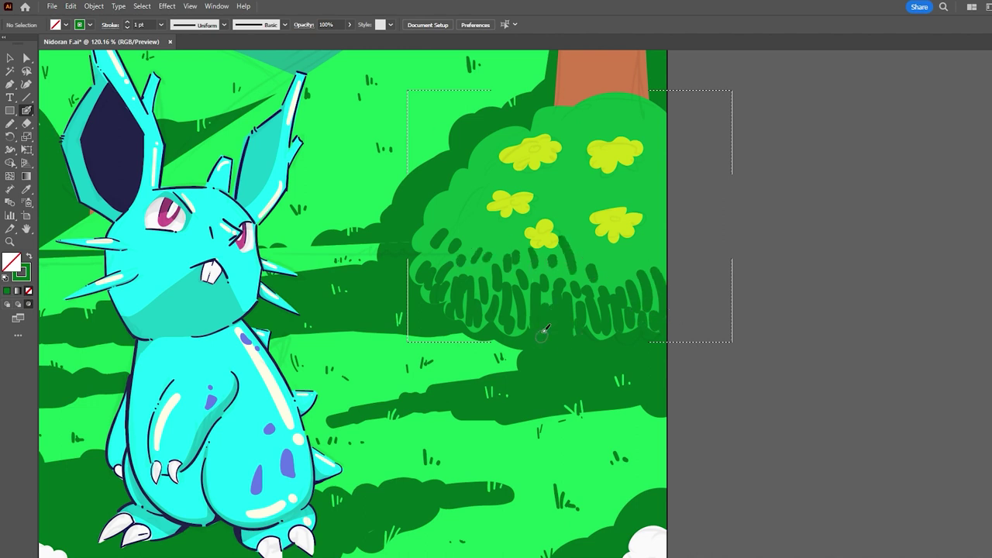
{"action": "left_click_drag", "start_coordinate": [457, 295], "coordinate": [436, 271]}
{"action": "mouse_move", "coordinate": [601, 260]}
{"action": "left_mouse_down"}
{"action": "mouse_move", "coordinate": [655, 248]}
{"action": "mouse_move", "coordinate": [660, 225]}
{"action": "left_mouse_up"}
{"action": "left_click_drag", "start_coordinate": [441, 192], "coordinate": [474, 227]}
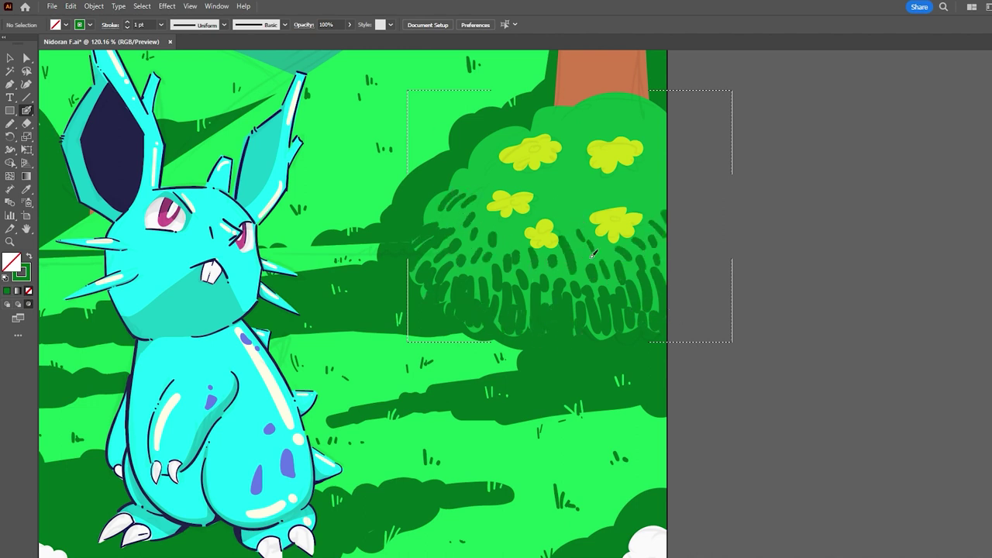
{"action": "key", "text": "ctrl+0"}
{"action": "key", "text": "ctrl+z"}
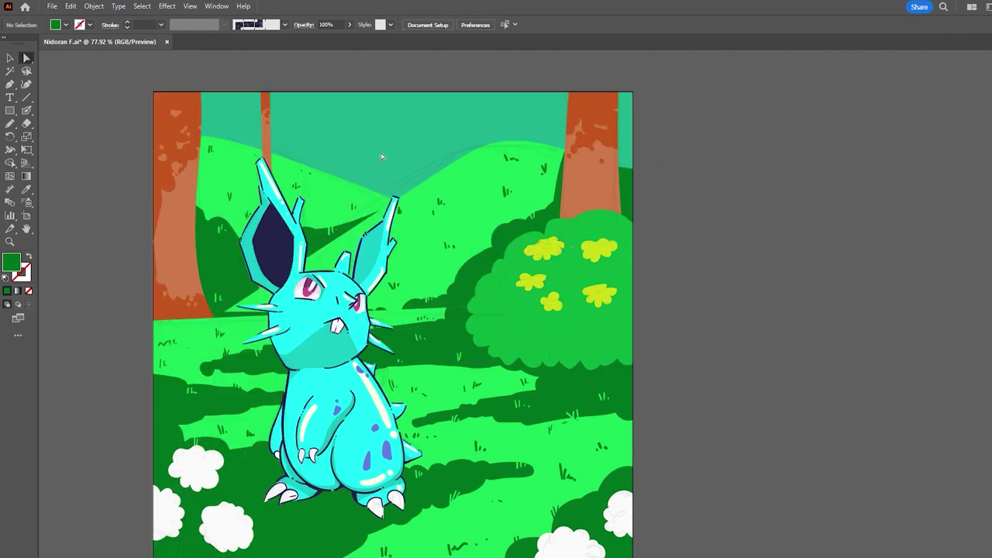
- Brighten the sky to aqua and paint green stems under the lower-left white flowers
{"action": "left_click", "coordinate": [381, 157]}
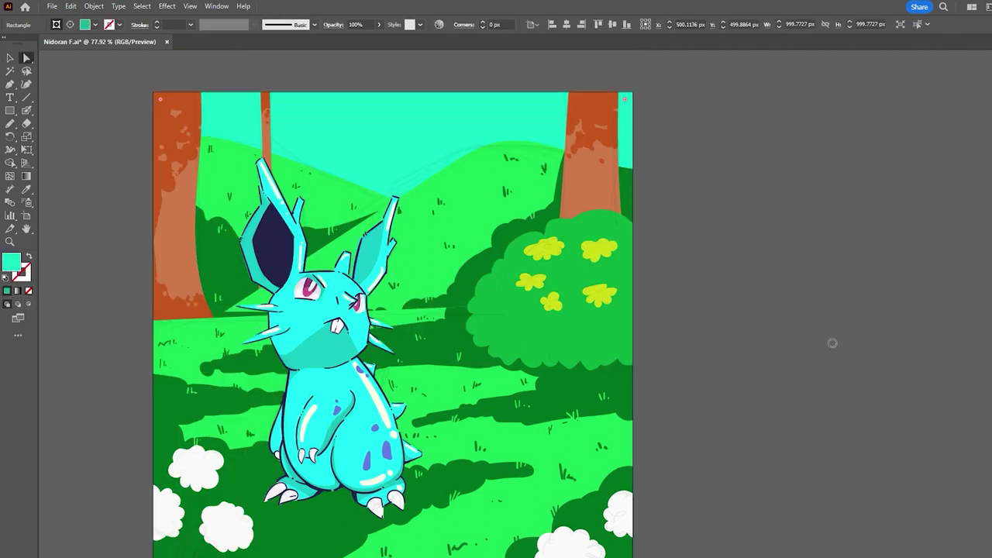
{"action": "key", "text": "ctrl+minus"}
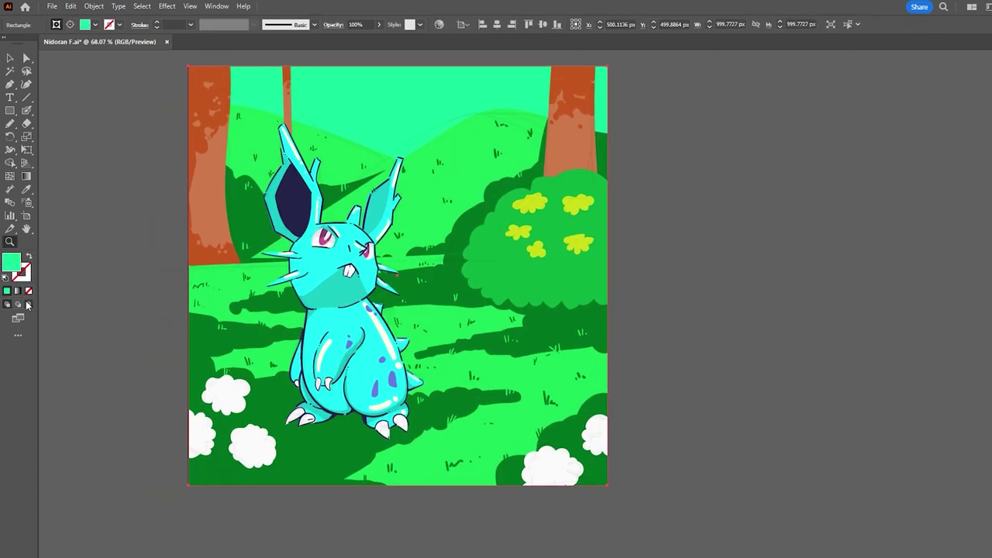
{"action": "left_click", "coordinate": [28, 305]}
{"action": "key", "text": "b"}
{"action": "key", "text": "shift+x"}
{"action": "mouse_move", "coordinate": [195, 485]}
{"action": "left_mouse_down"}
{"action": "mouse_move", "coordinate": [194, 433]}
{"action": "mouse_move", "coordinate": [222, 399]}
{"action": "left_mouse_up"}
{"action": "left_click_drag", "start_coordinate": [214, 482], "coordinate": [260, 442]}
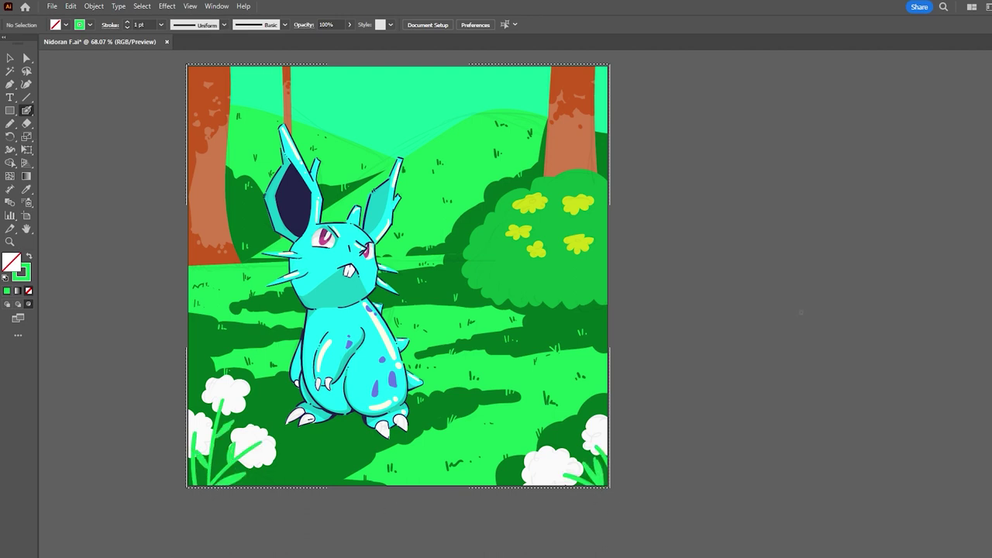
- Zoom in on the bottom flowers, then zoom out and select the bush's small flowers
{"action": "key", "text": "z"}
{"action": "left_click_drag", "start_coordinate": [883, 204], "coordinate": [792, 124]}
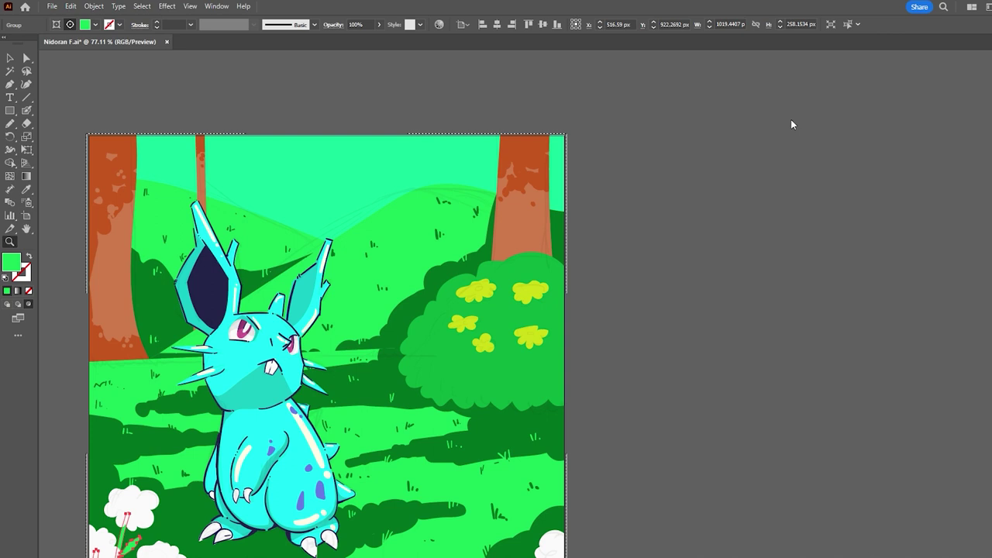
{"action": "key", "text": "ctrl+shift+a"}
{"action": "left_click", "coordinate": [421, 351], "text": "alt"}
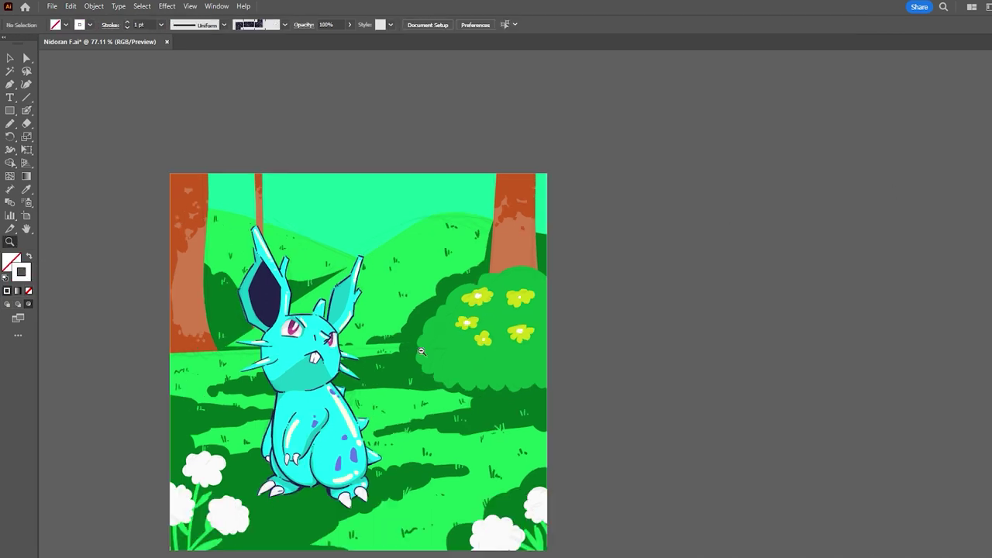
{"action": "left_click", "coordinate": [421, 351], "text": "alt"}
{"action": "key", "text": "ctrl+z"}
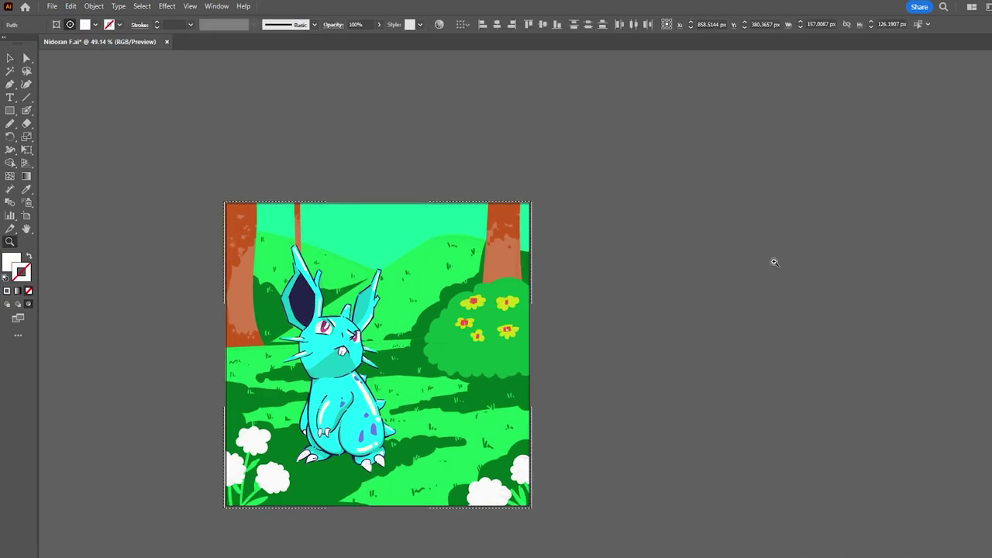
{"action": "key", "text": "b"}
{"action": "key", "text": "ctrl+shift+a"}
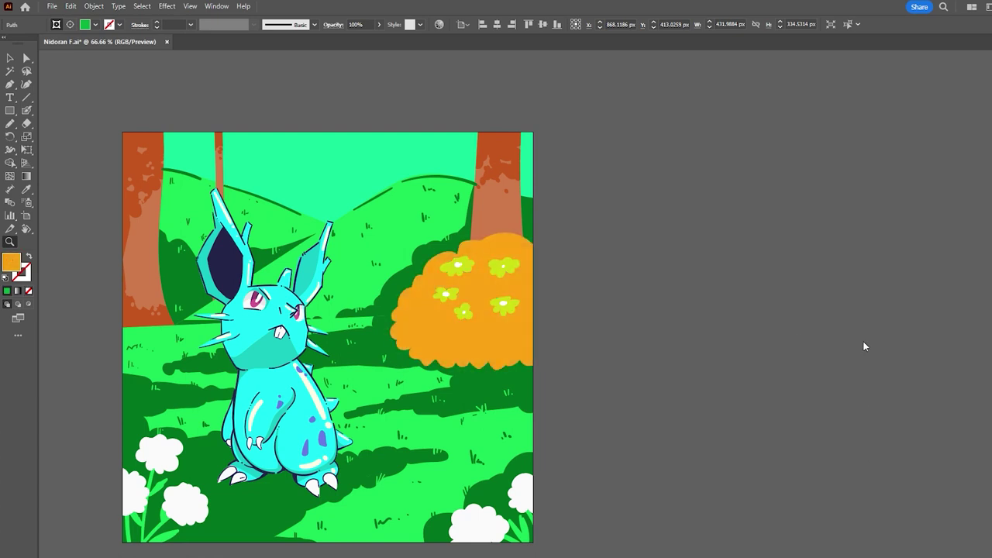
- Try extending the orange bush to the right, then undo the extension
{"action": "left_click_drag", "start_coordinate": [438, 286], "coordinate": [409, 350]}
{"action": "key", "text": "v"}
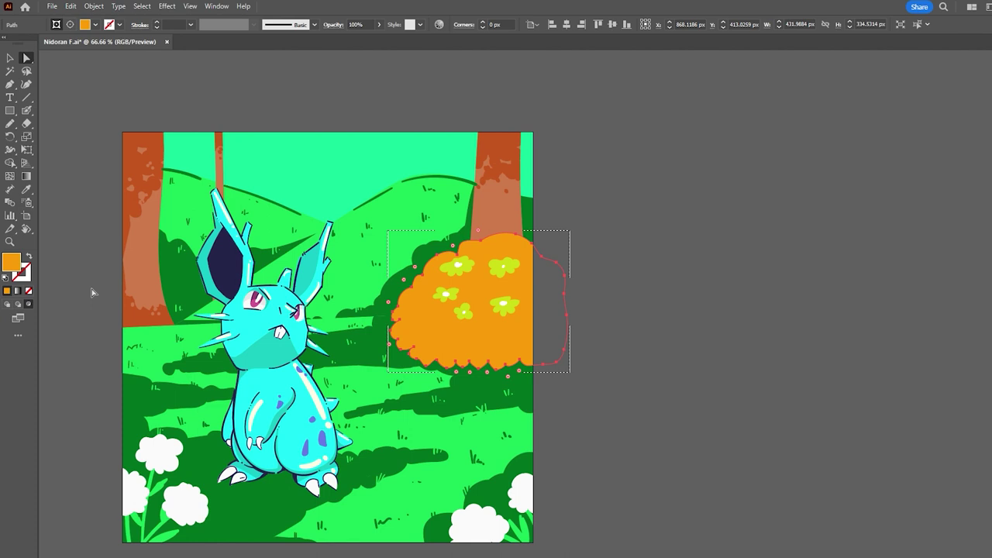
{"action": "key", "text": "ctrl+z"}
{"action": "key", "text": "ctrl+z"}
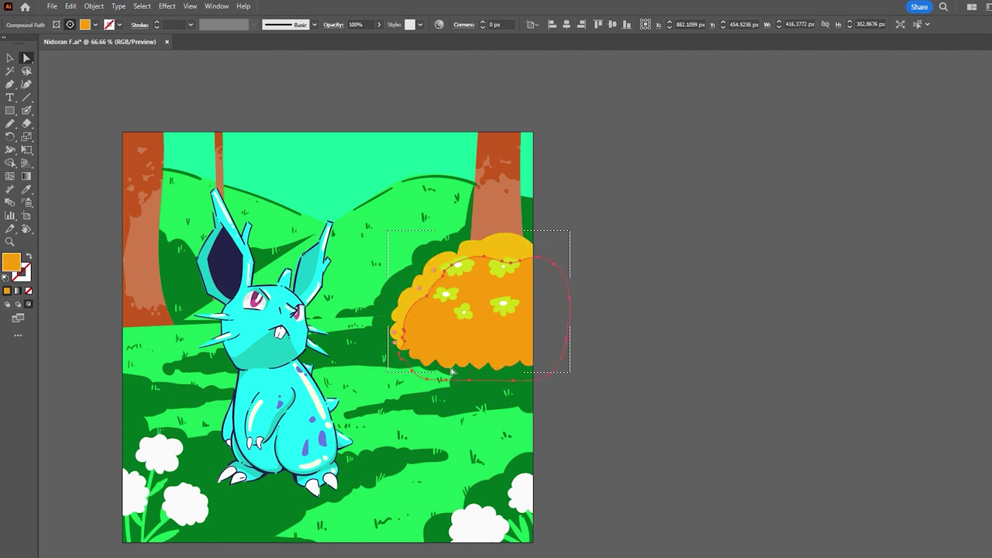
{"action": "key", "text": "ctrl+z"}
{"action": "key", "text": "ctrl+shift+z"}
{"action": "key", "text": "ctrl+z"}
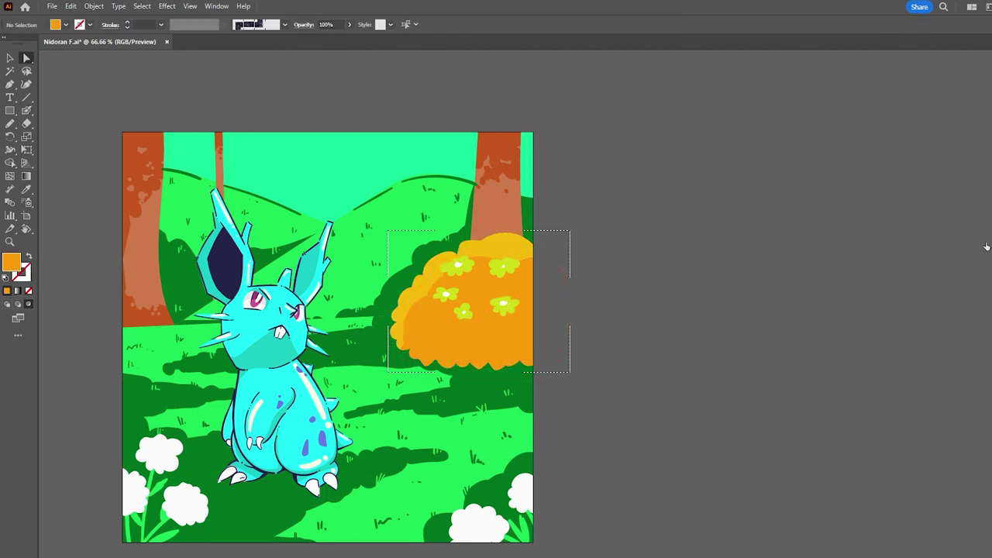
{"action": "key", "text": "ctrl+z"}
- Switch to the Blob Brush, deselect the bush, and zoom in for shading its lower part
{"action": "key", "text": "shift+b"}
{"action": "key", "text": "ctrl+shift+a"}
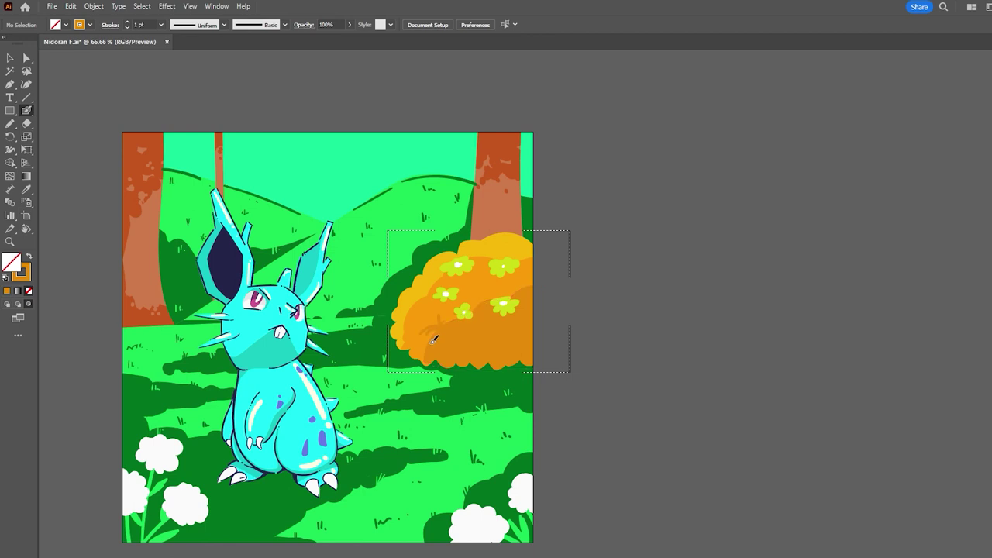
{"action": "key", "text": "ctrl+z"}
{"action": "key", "text": "ctrl+shift+z"}
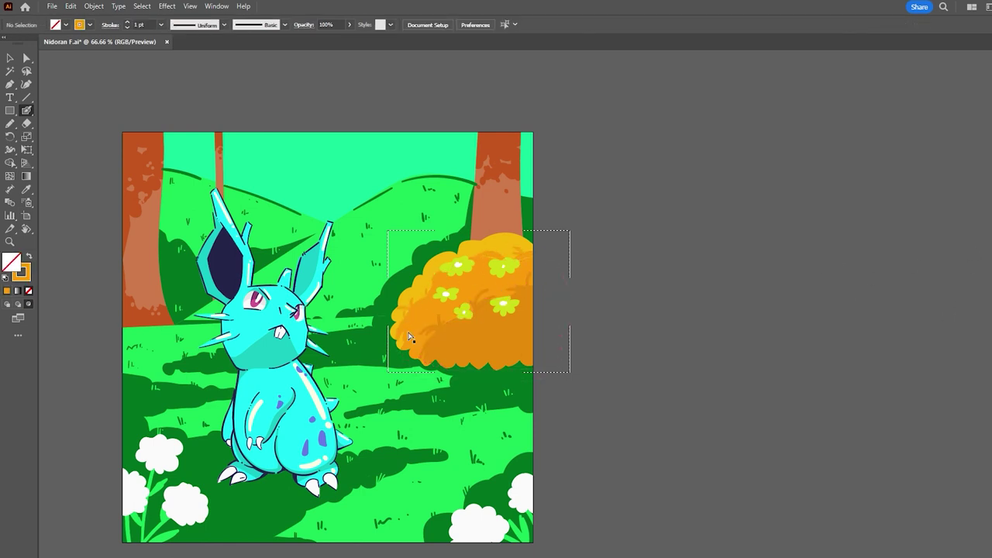
{"action": "scroll", "coordinate": [411, 337], "scroll_direction": "down", "scroll_amount": 1}
{"action": "scroll", "coordinate": [449, 295], "scroll_direction": "up", "scroll_amount": 2}
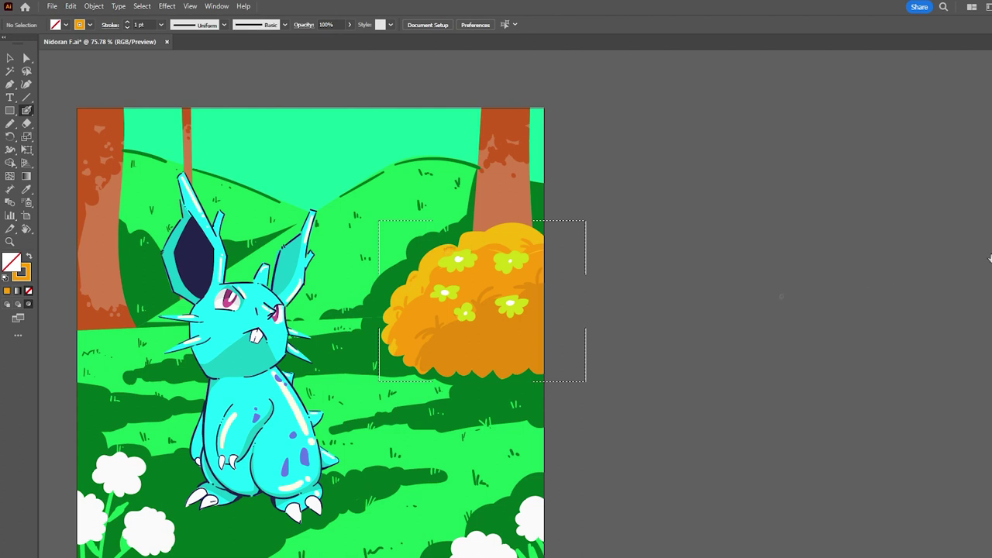
{"action": "key", "text": "z"}
{"action": "scroll", "coordinate": [930, 248], "scroll_direction": "up", "scroll_amount": 1}
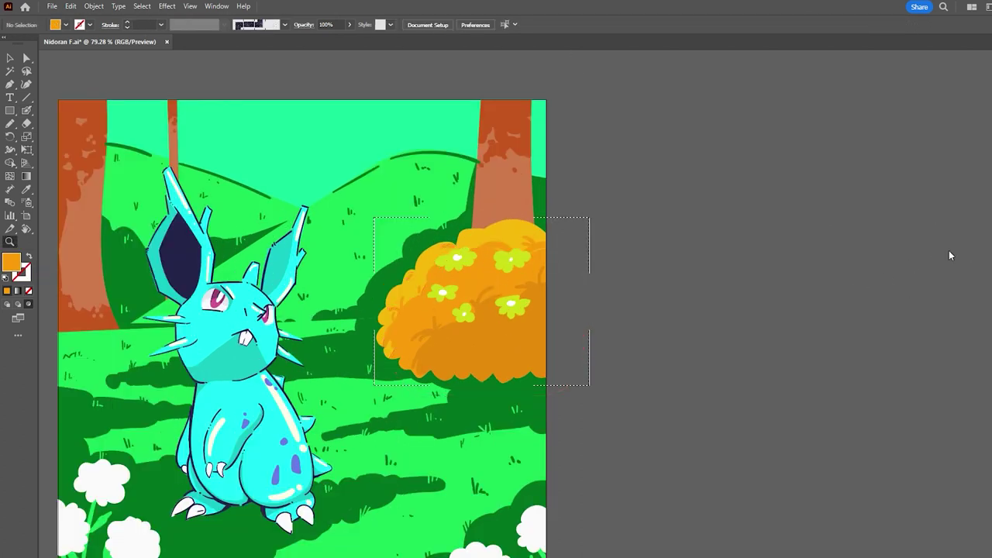